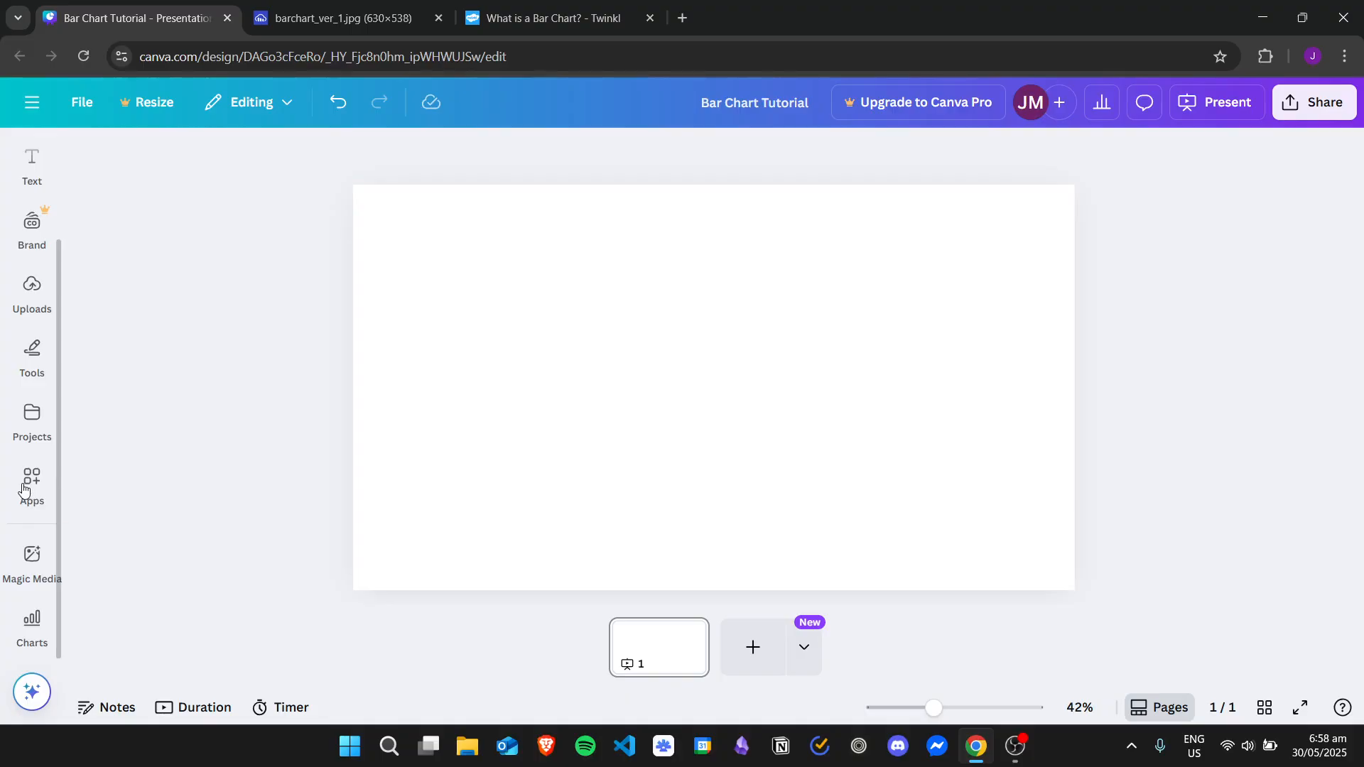
# Search the Canva apps for "Charts" and open the Charts app
pyautogui.click(26, 485)
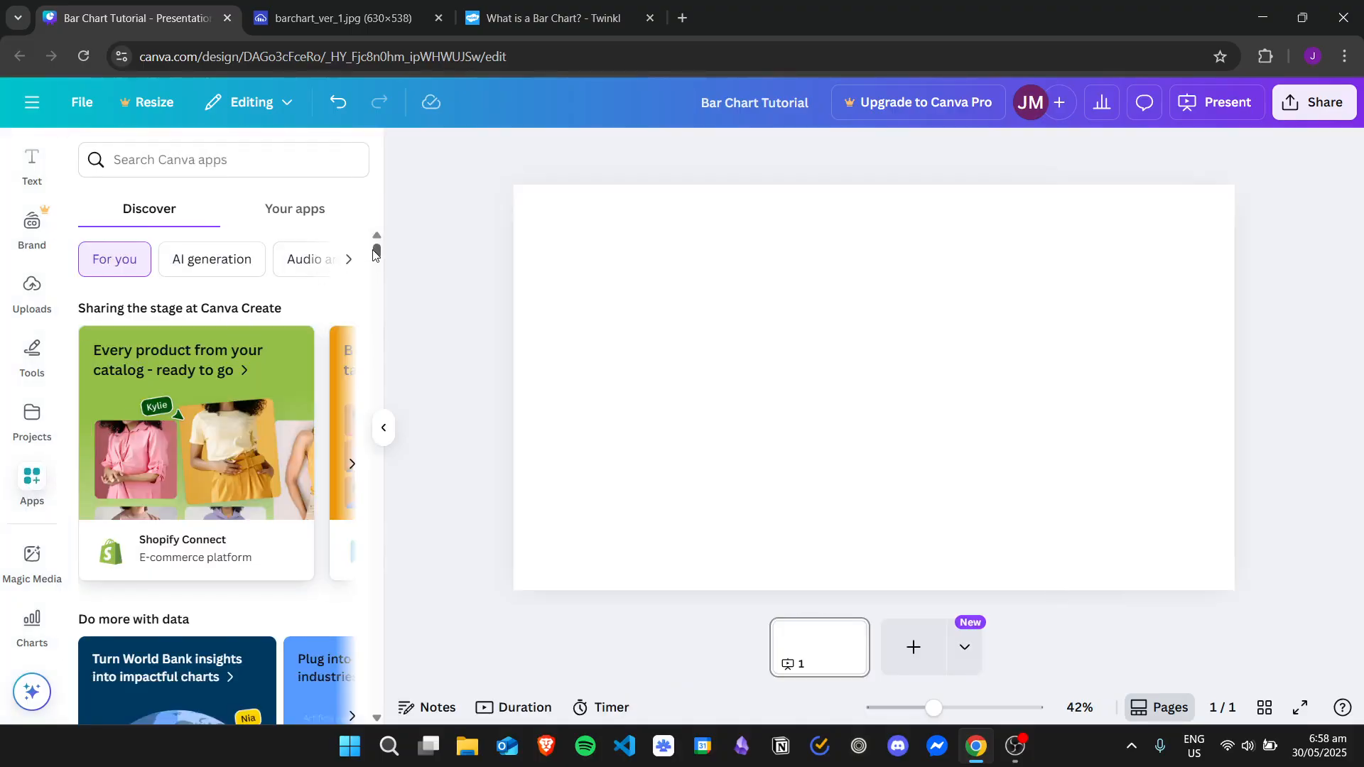
pyautogui.moveTo(377, 250)
pyautogui.mouseDown()
pyautogui.moveTo(376, 352)
pyautogui.moveTo(374, 239)
pyautogui.mouseUp()
pyautogui.click(274, 164)
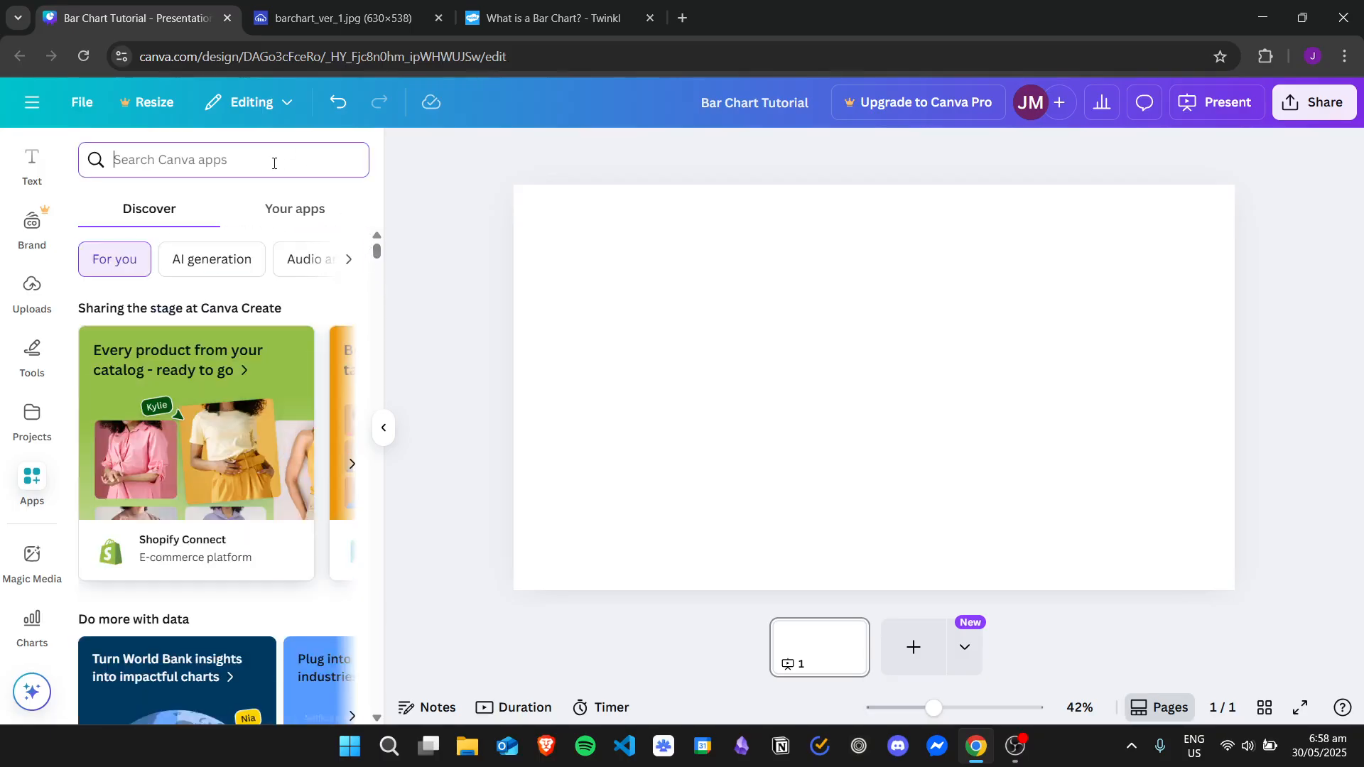
pyautogui.write('Charts')
pyautogui.press('Return')
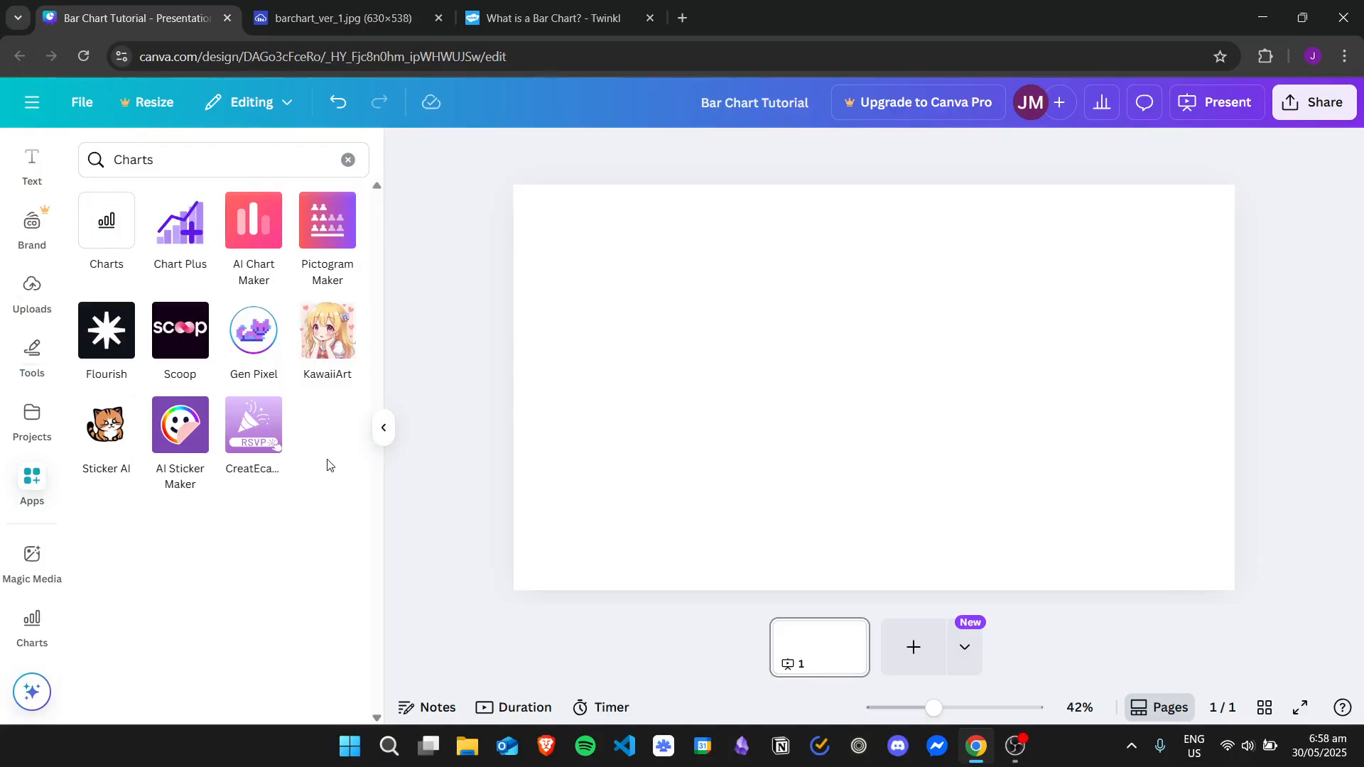
pyautogui.click(114, 228)
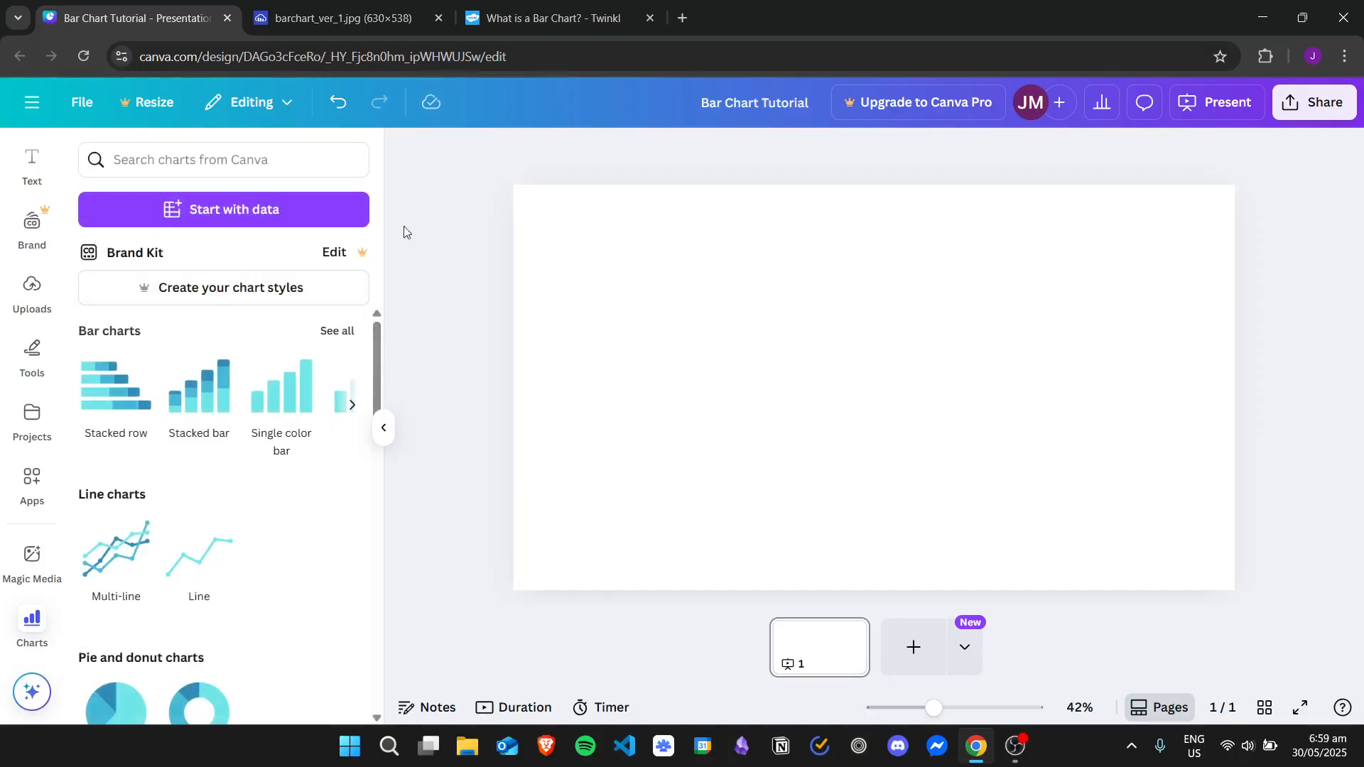
# Show all bar chart types and add the multicoloured Bar chart to the blank page
pyautogui.moveTo(376, 331); pyautogui.dragTo(398, 311)
pyautogui.click(345, 332)
pyautogui.moveTo(375, 265)
pyautogui.mouseDown()
pyautogui.moveTo(391, 459)
pyautogui.moveTo(408, 276)
pyautogui.moveTo(408, 387)
pyautogui.moveTo(366, 269)
pyautogui.mouseUp()
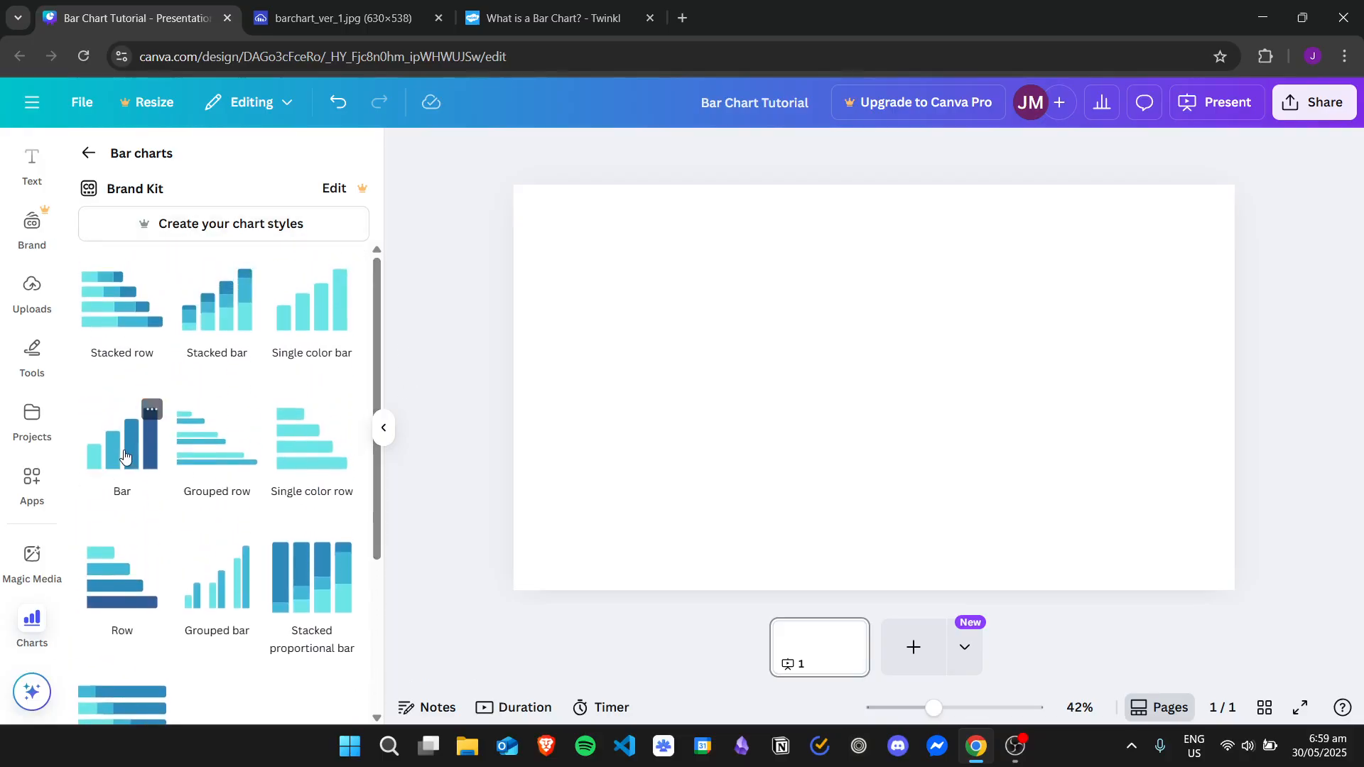
pyautogui.moveTo(124, 455); pyautogui.dragTo(1052, 339)
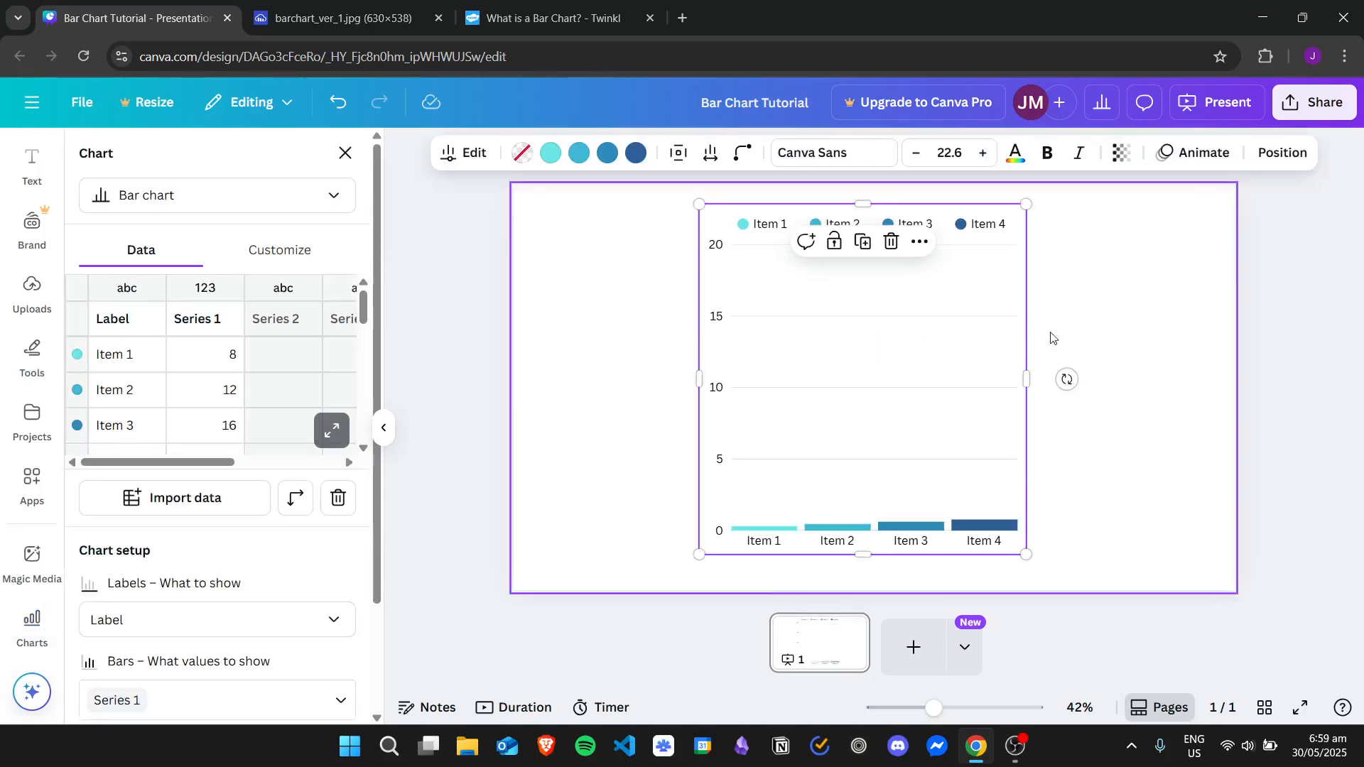
pyautogui.click(346, 153)
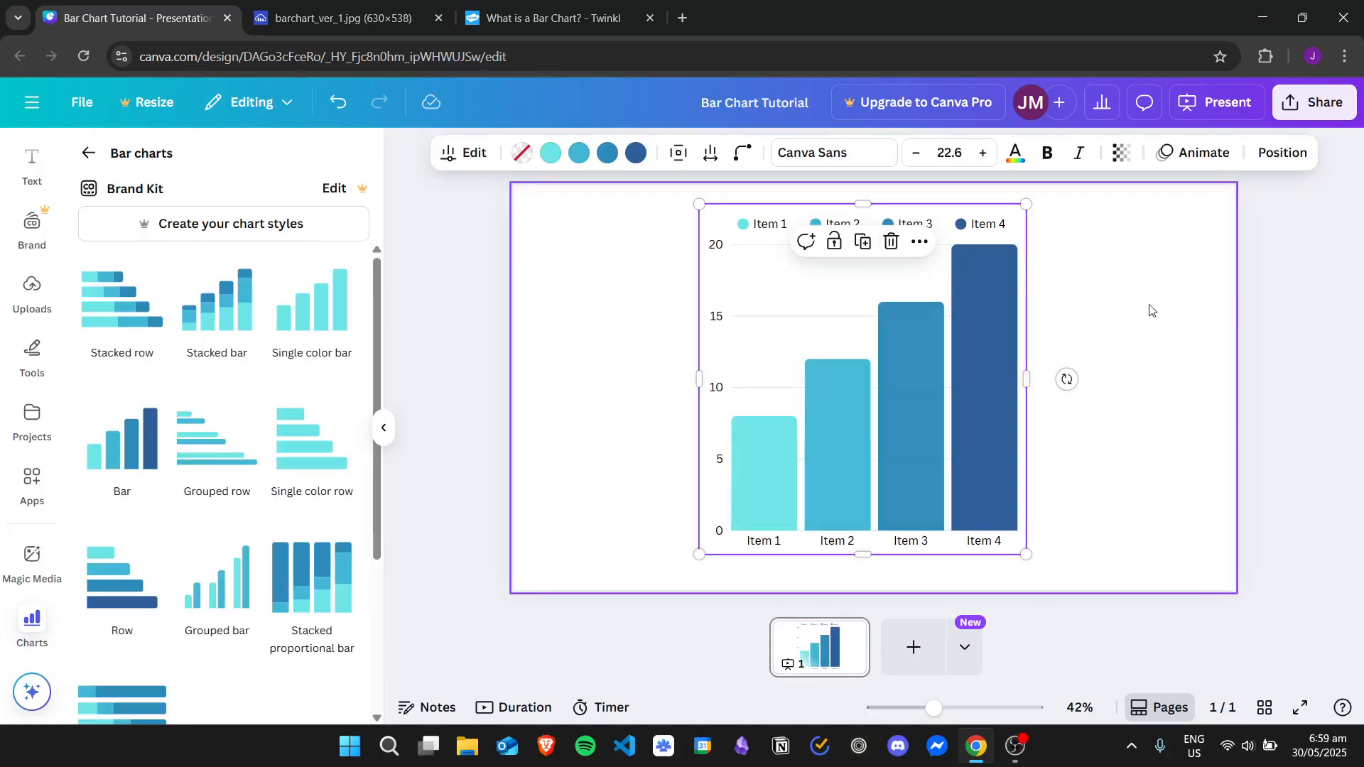
pyautogui.click(1268, 309)
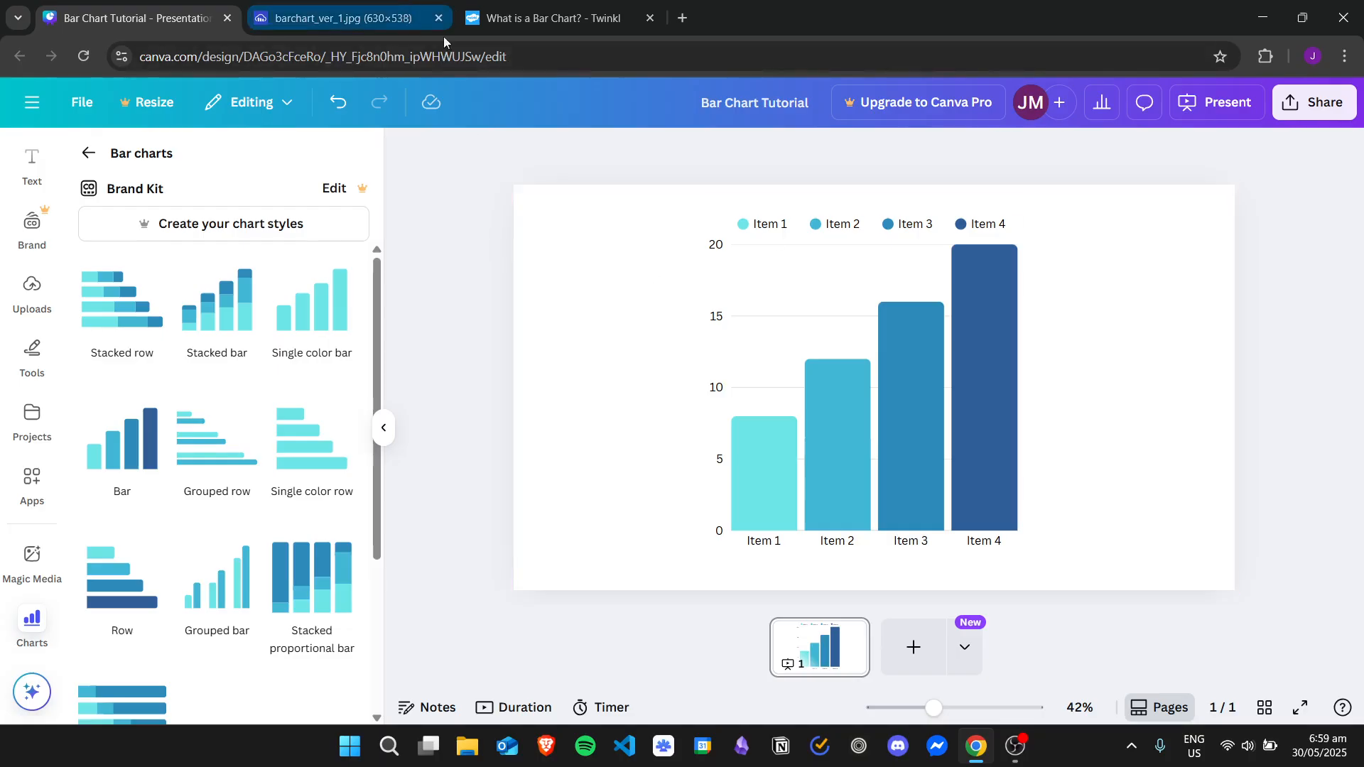
# Examine the Favourite Colour reference bar chart image and its source article, then return to the Canva design
pyautogui.click(372, 23)
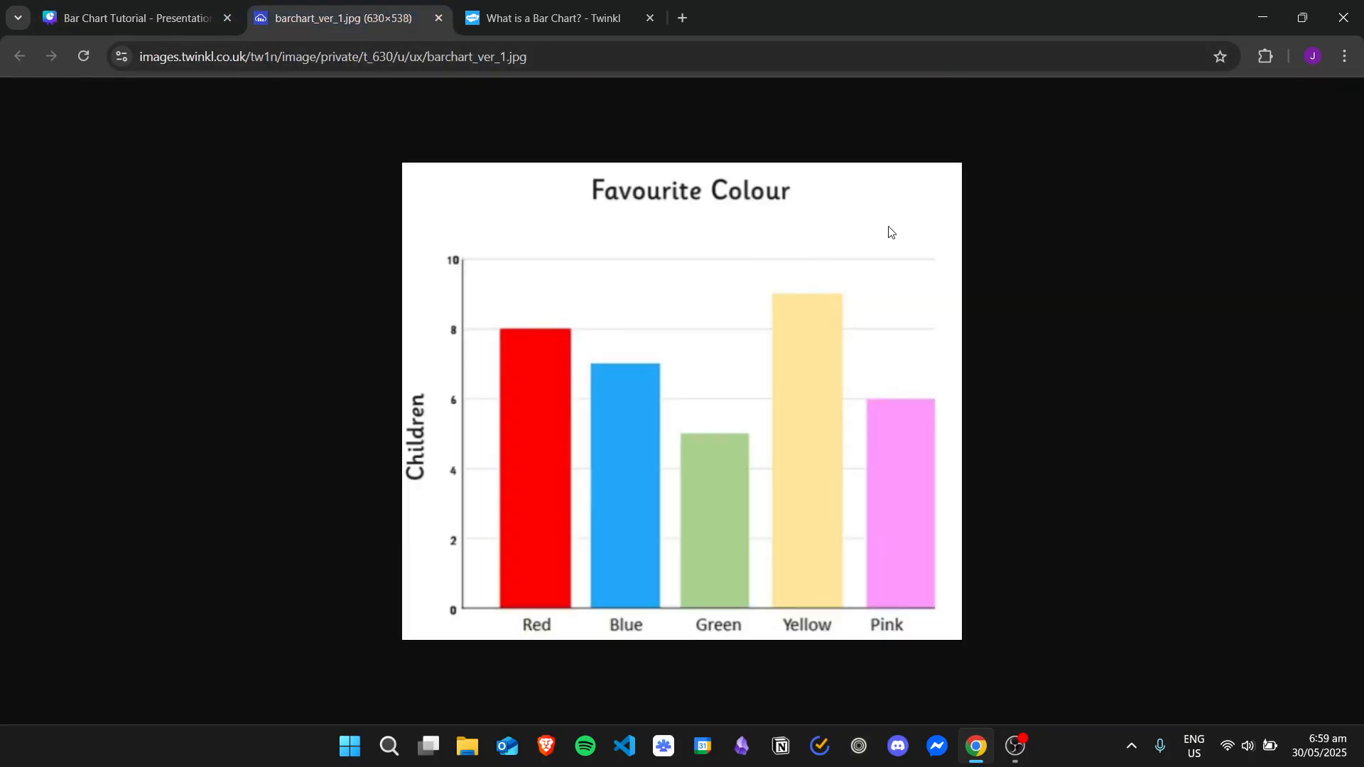
pyautogui.click(517, 18)
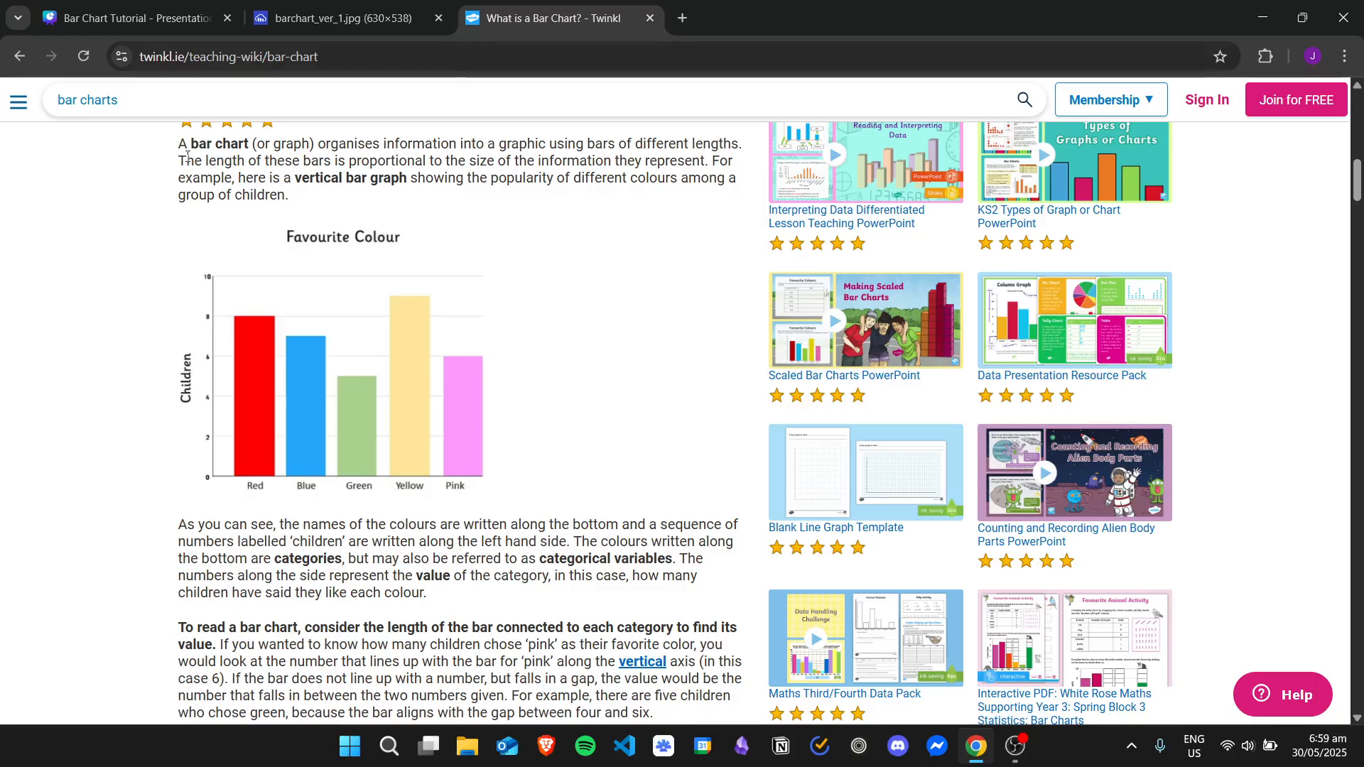
pyautogui.click(334, 29)
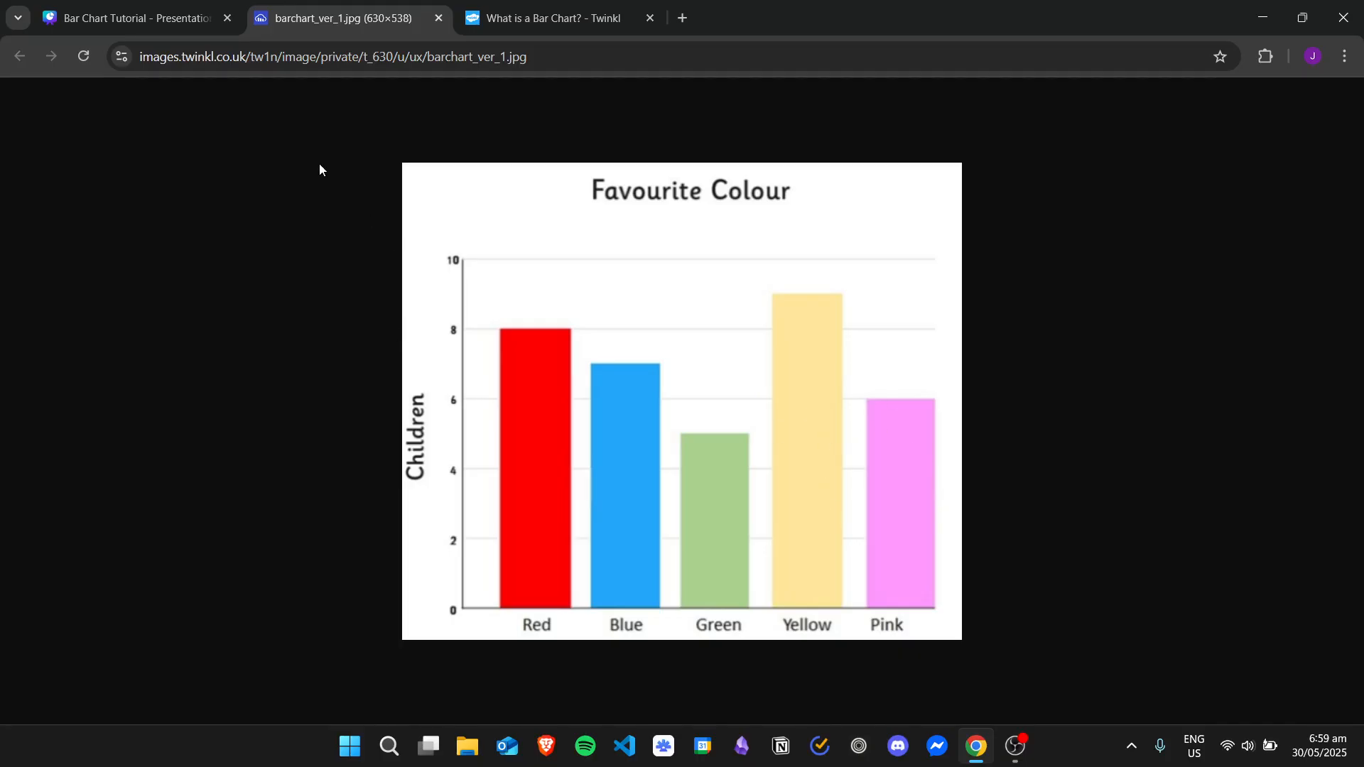
pyautogui.click(140, 21)
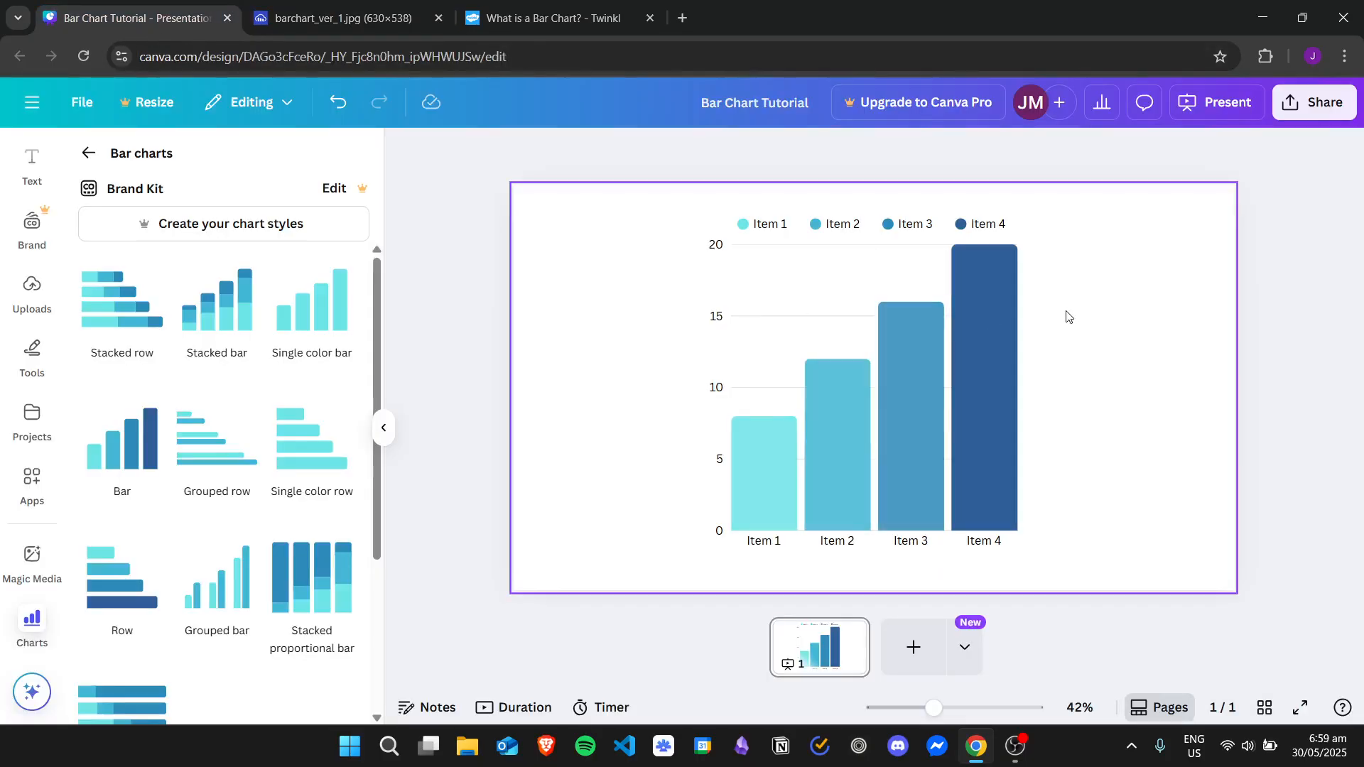
# Rename the Item 1 label of the chart as Red and expand the chart's data table
pyautogui.click(833, 279)
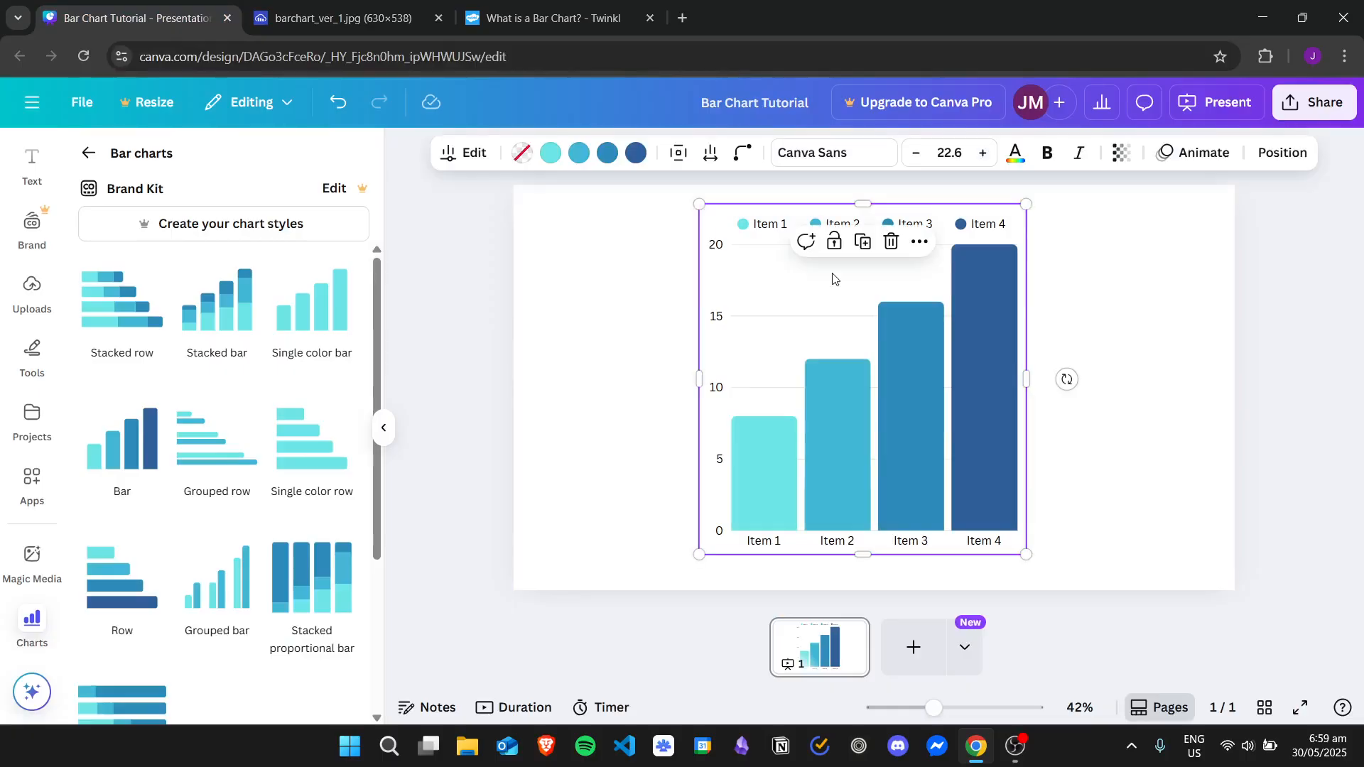
pyautogui.scroll(-1, 381, 217)
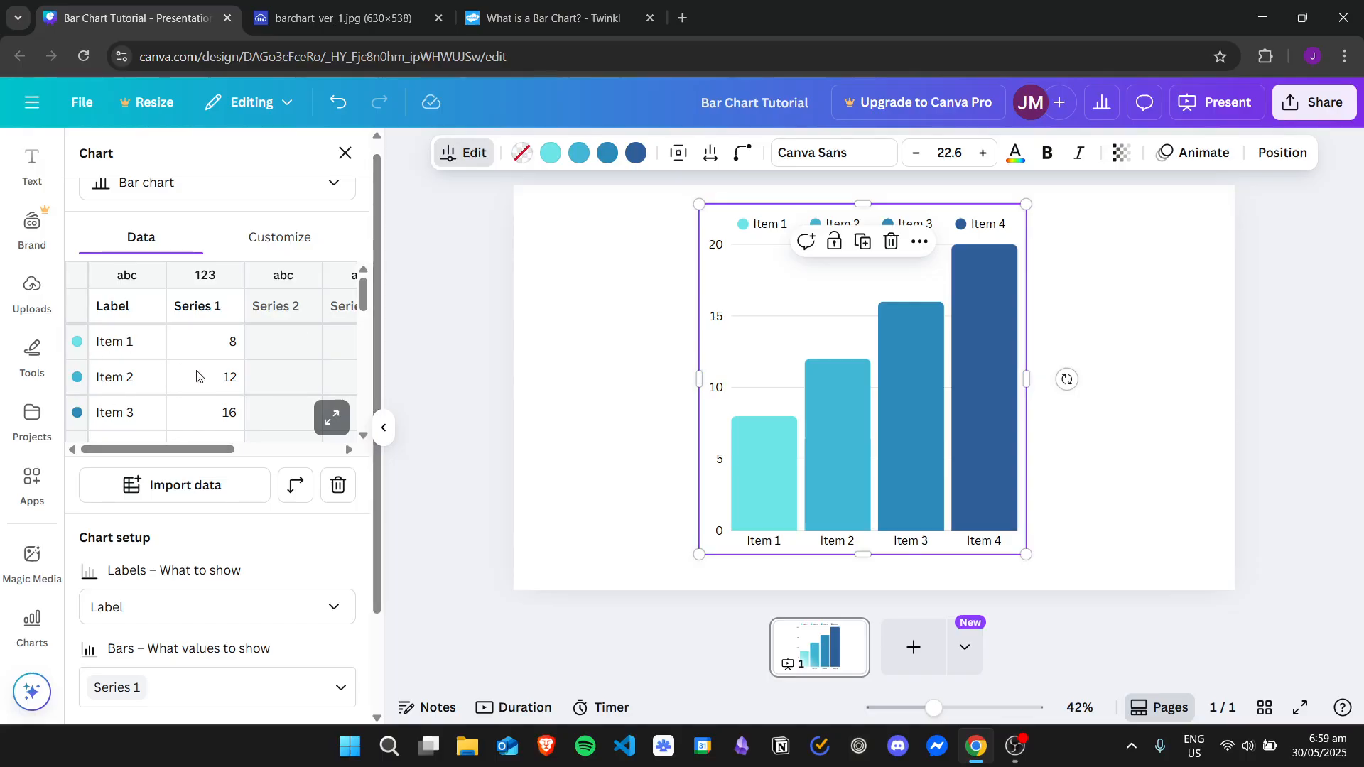
pyautogui.click(137, 348)
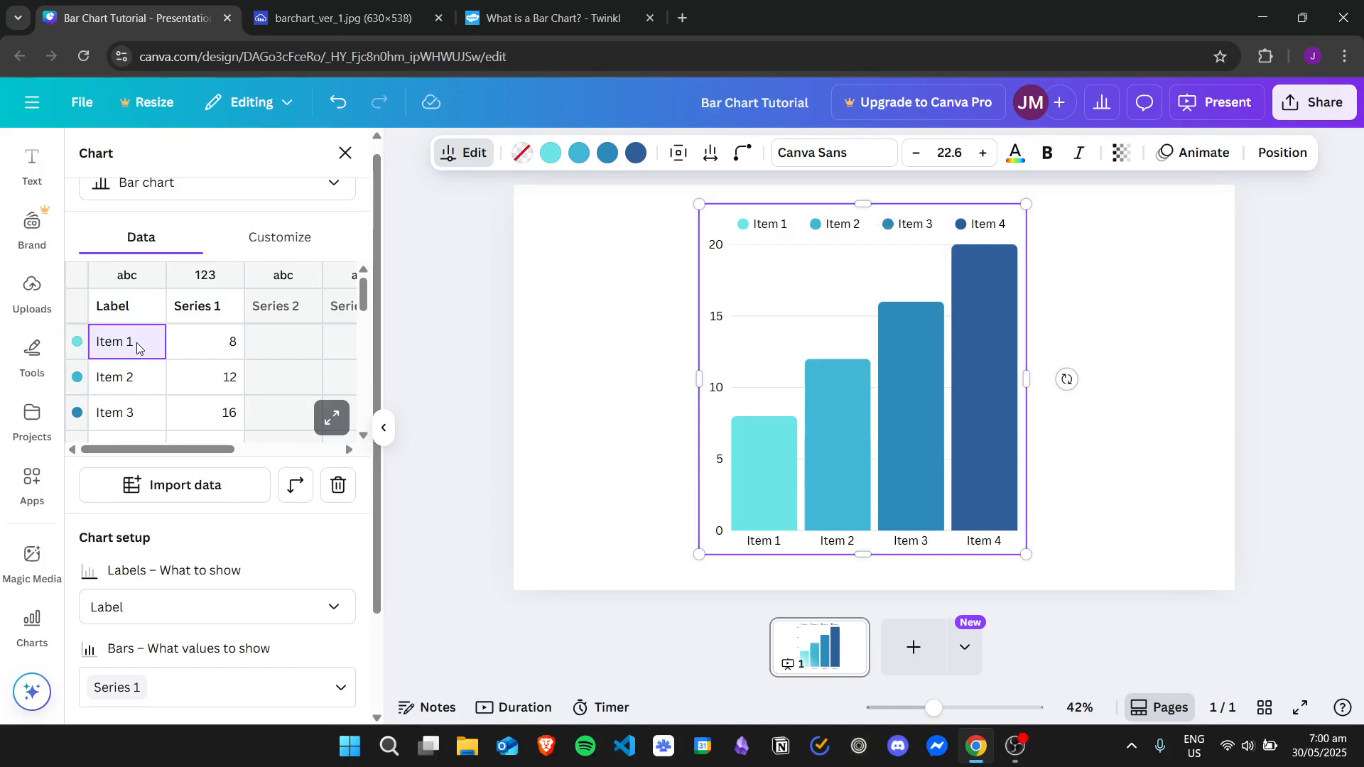
pyautogui.write('Red')
pyautogui.press('Return')
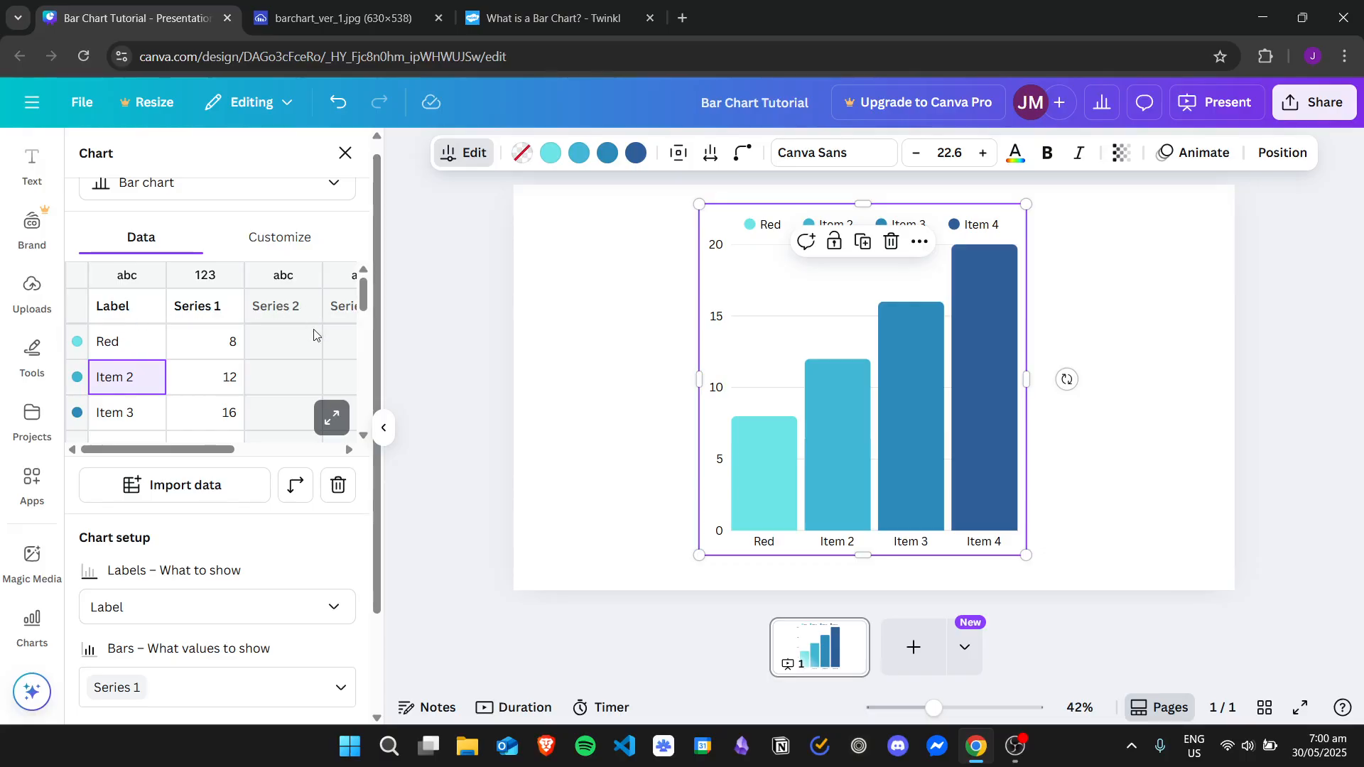
pyautogui.click(335, 430)
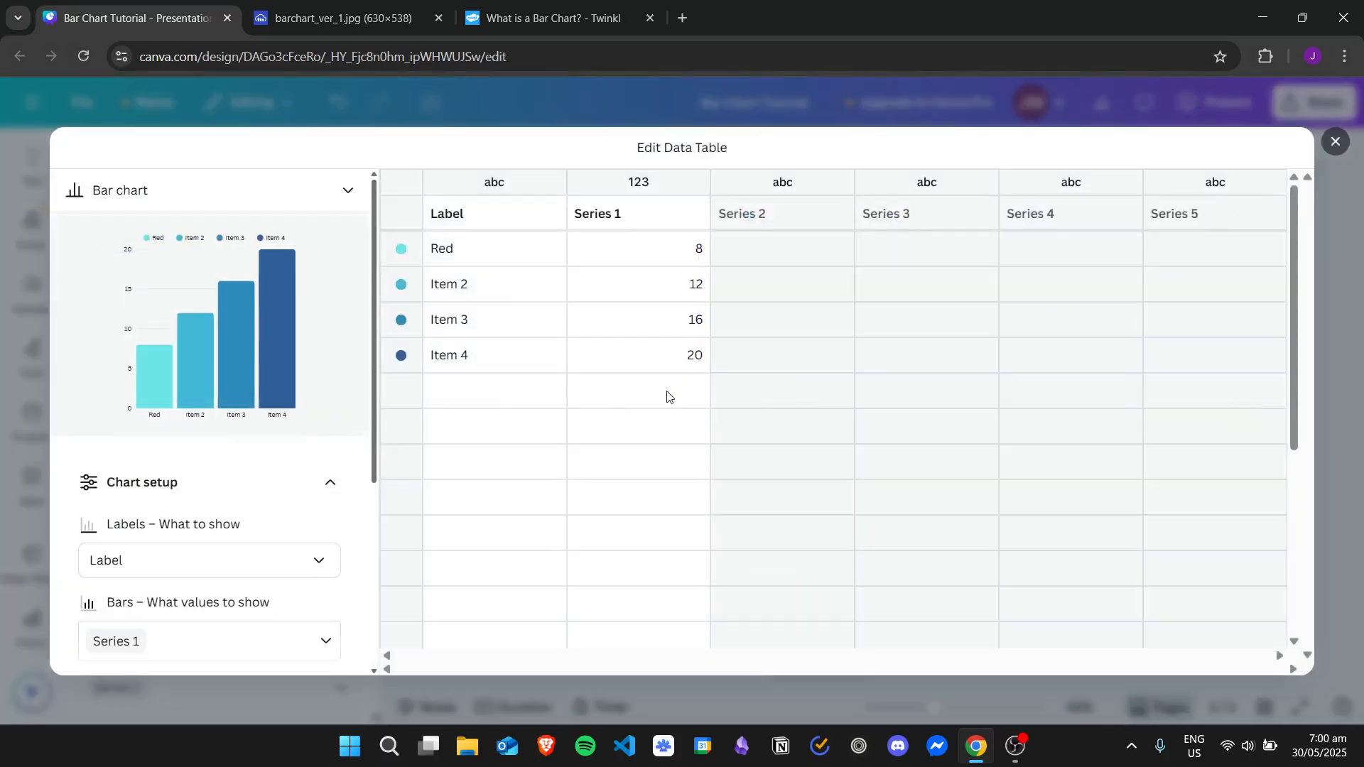
# Go through the label and value cells of the four rows in the data table
pyautogui.click(544, 259)
pyautogui.click(645, 264)
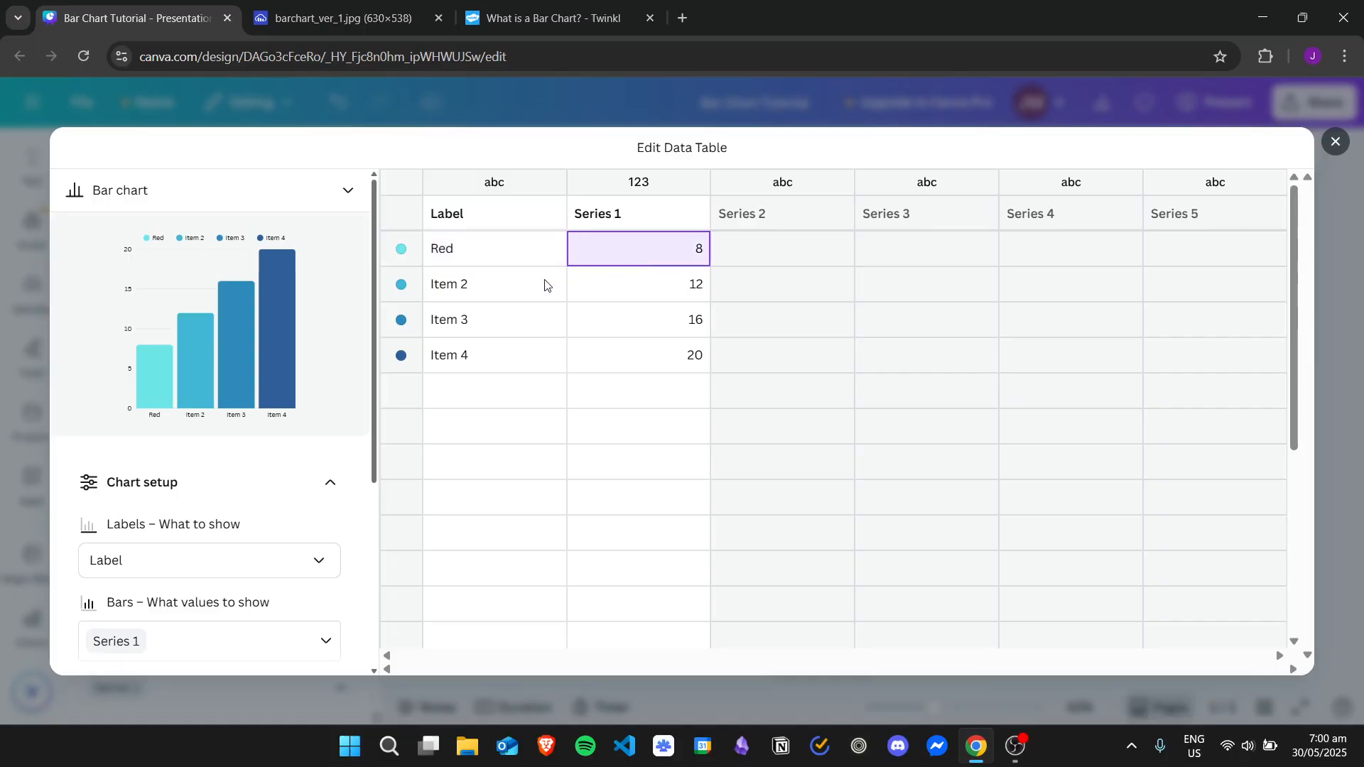
pyautogui.click(590, 302)
pyautogui.click(517, 316)
pyautogui.click(637, 324)
pyautogui.click(507, 351)
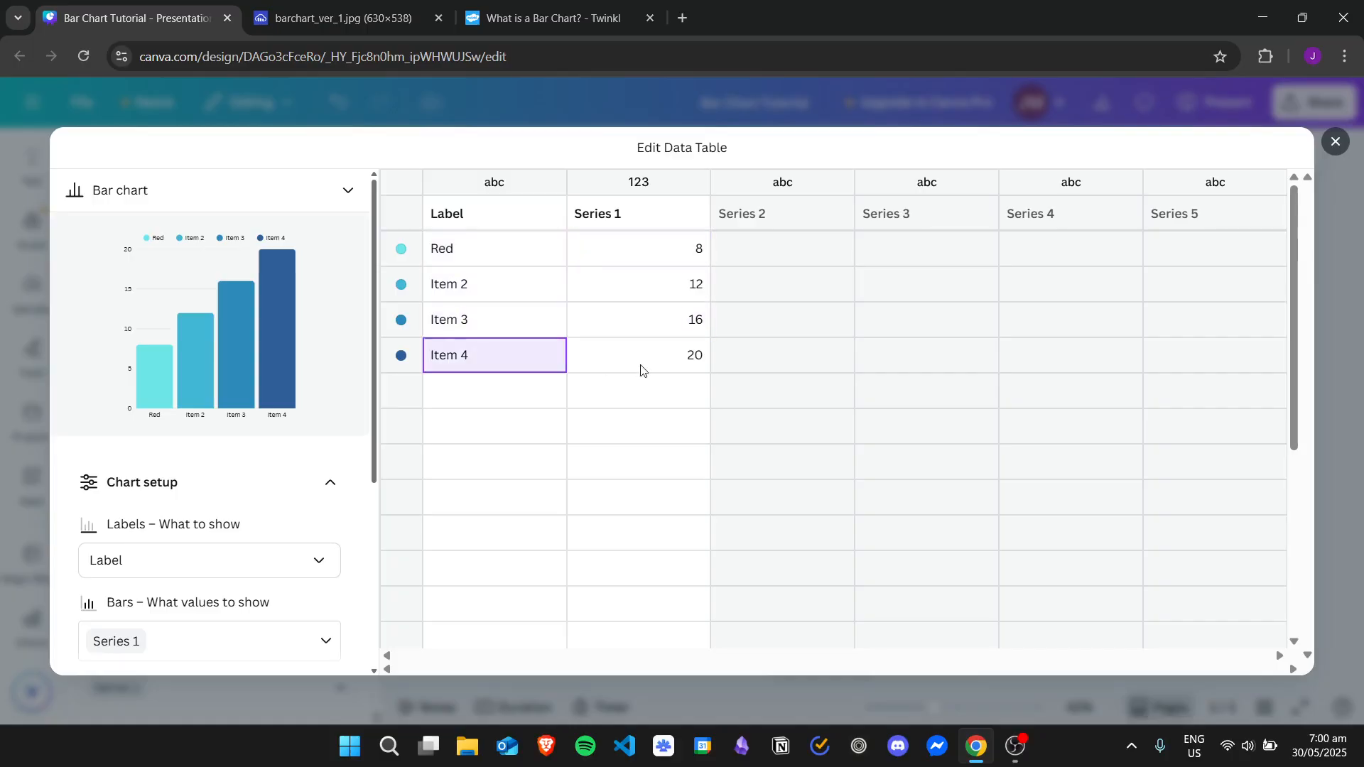
pyautogui.click(641, 367)
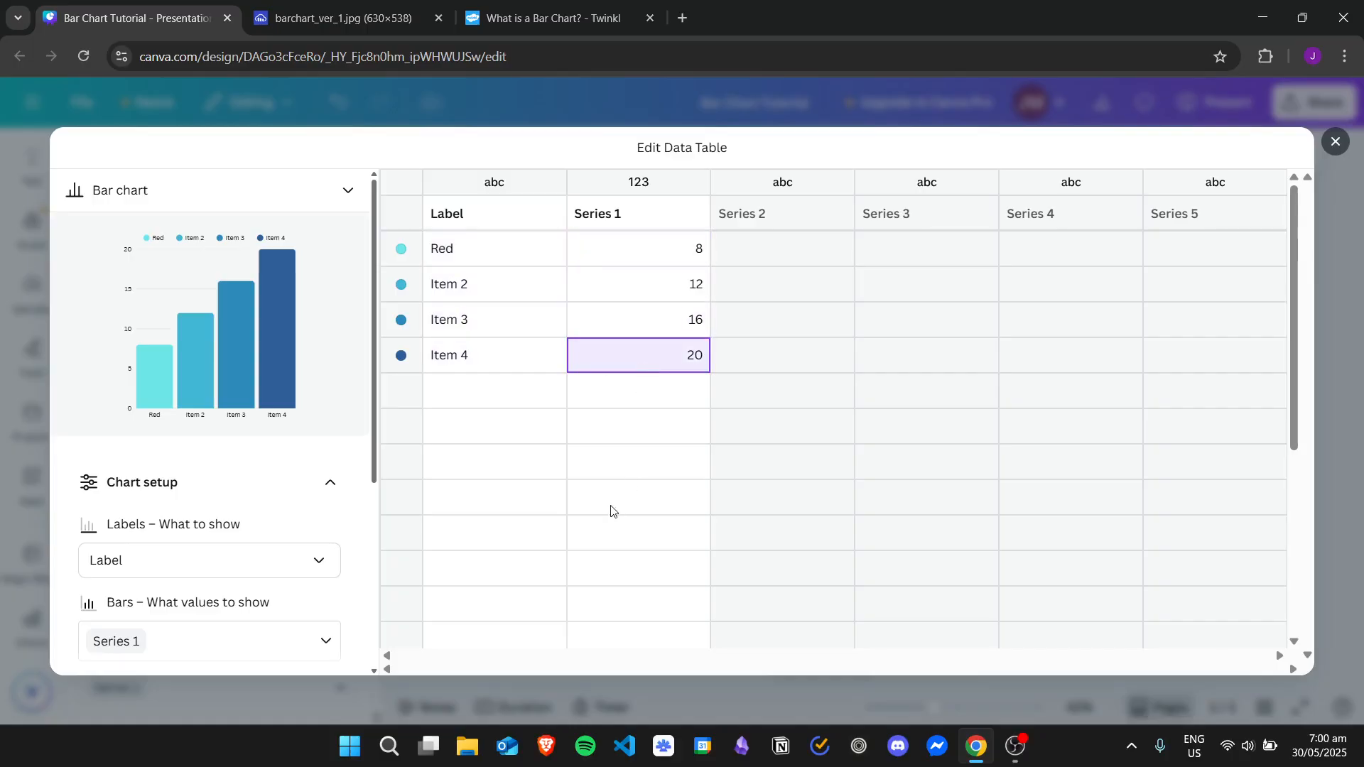
pyautogui.click(502, 248)
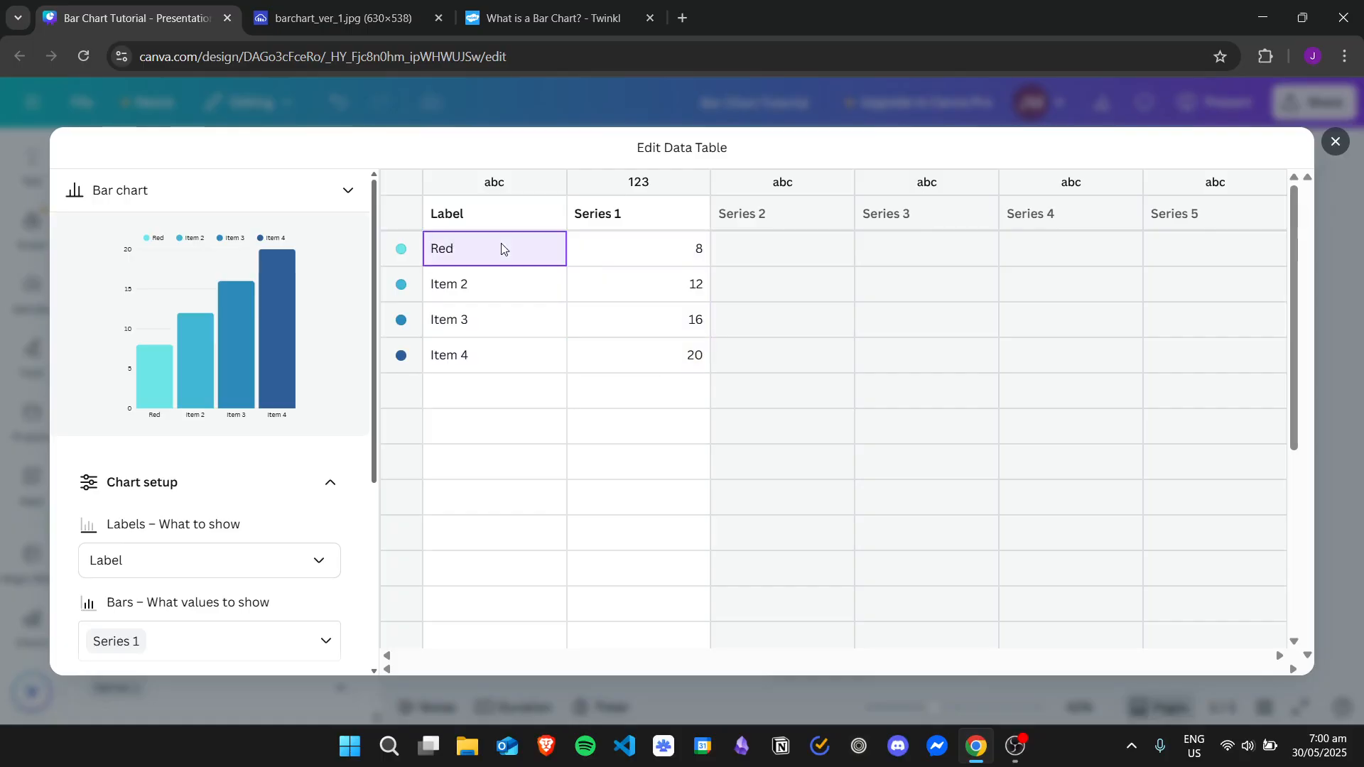
# Following the reference chart, relabel the second to fourth rows as Blue, Green and Yellow, and add a fifth row labelled Pink
pyautogui.click(341, 18)
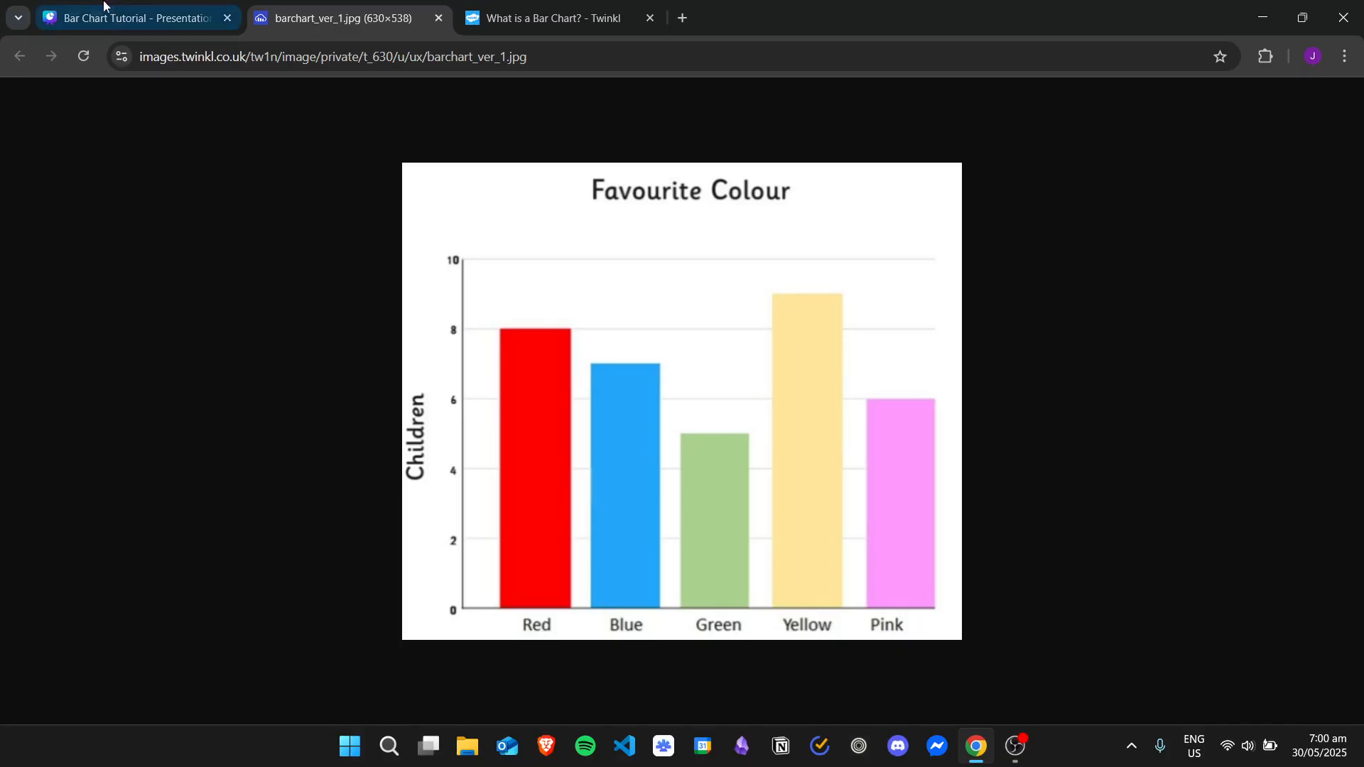
pyautogui.click(135, 18)
pyautogui.click(524, 281)
pyautogui.write('B')
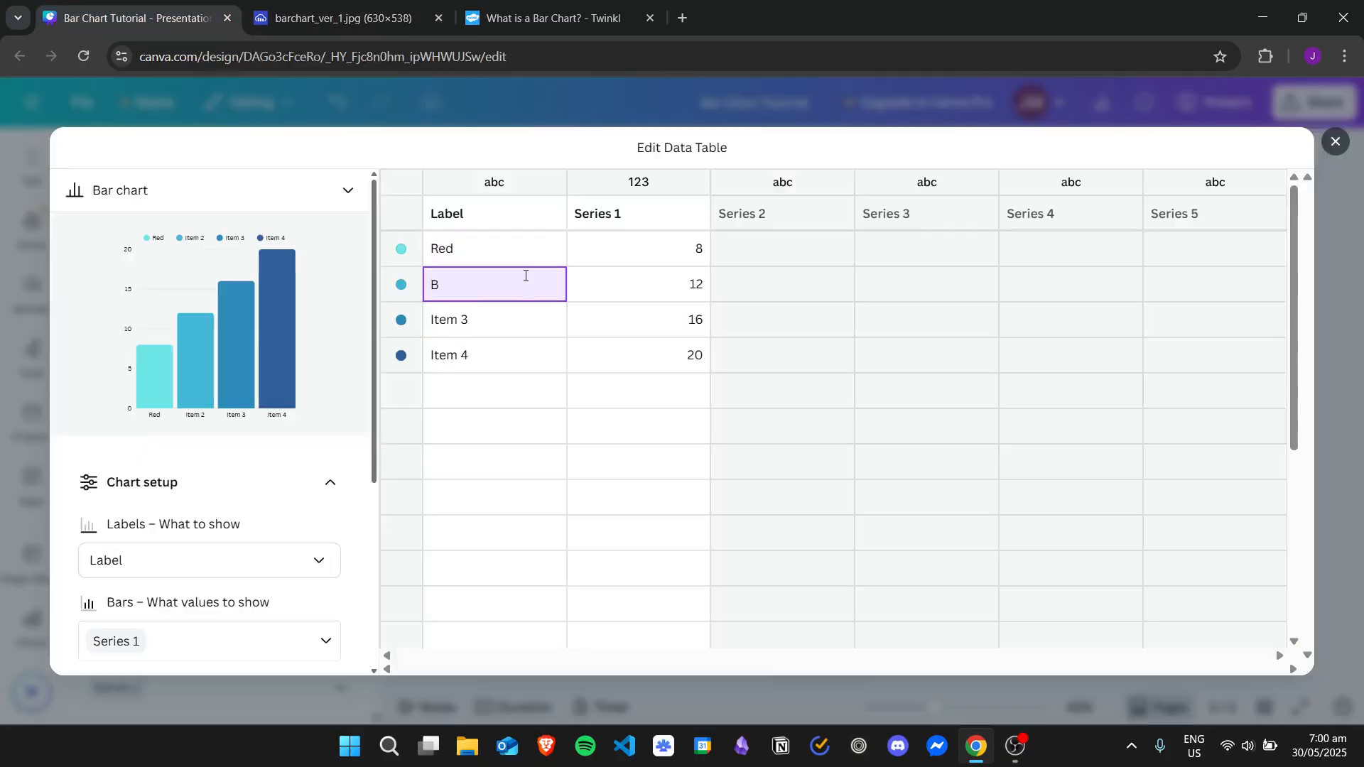
pyautogui.write('lue')
pyautogui.press('Return')
pyautogui.write('Green')
pyautogui.press('Return')
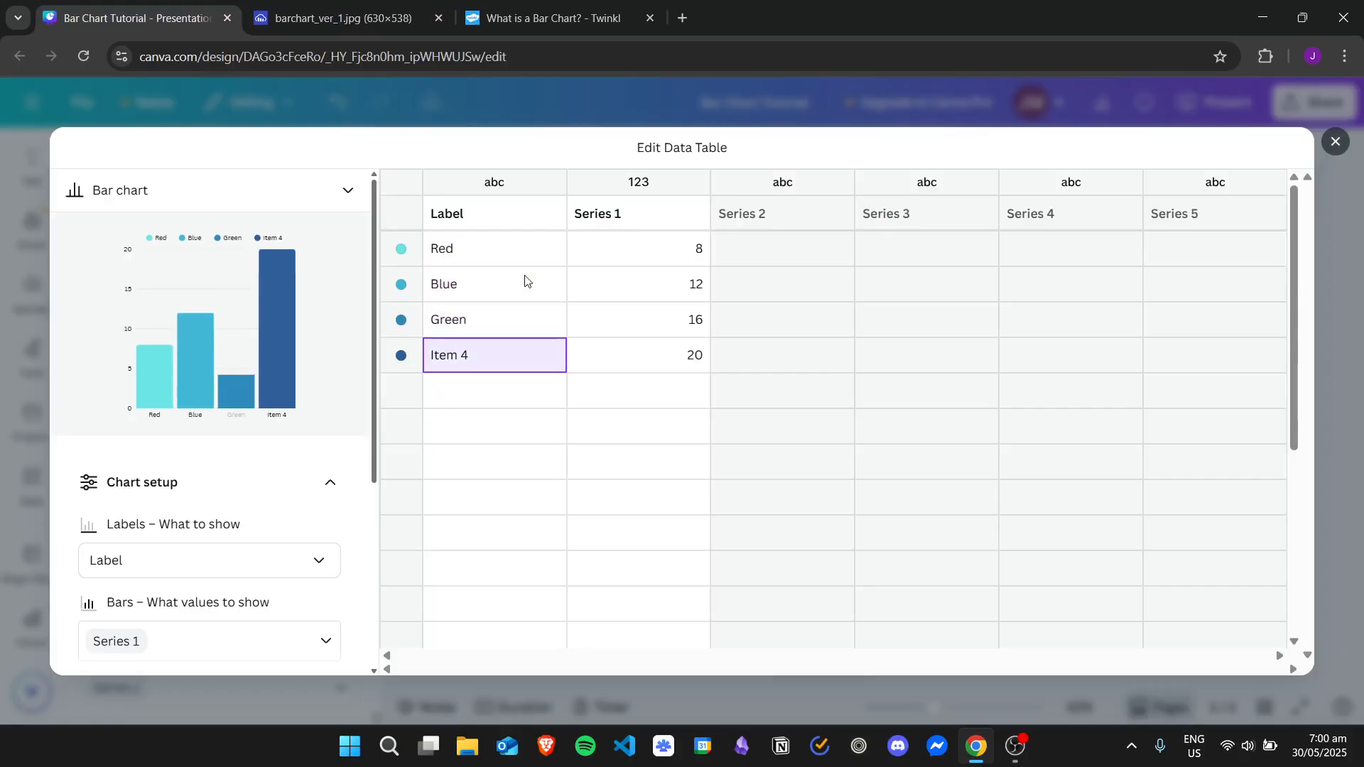
pyautogui.write('Yellow')
pyautogui.press('Return')
pyautogui.write('Pink')
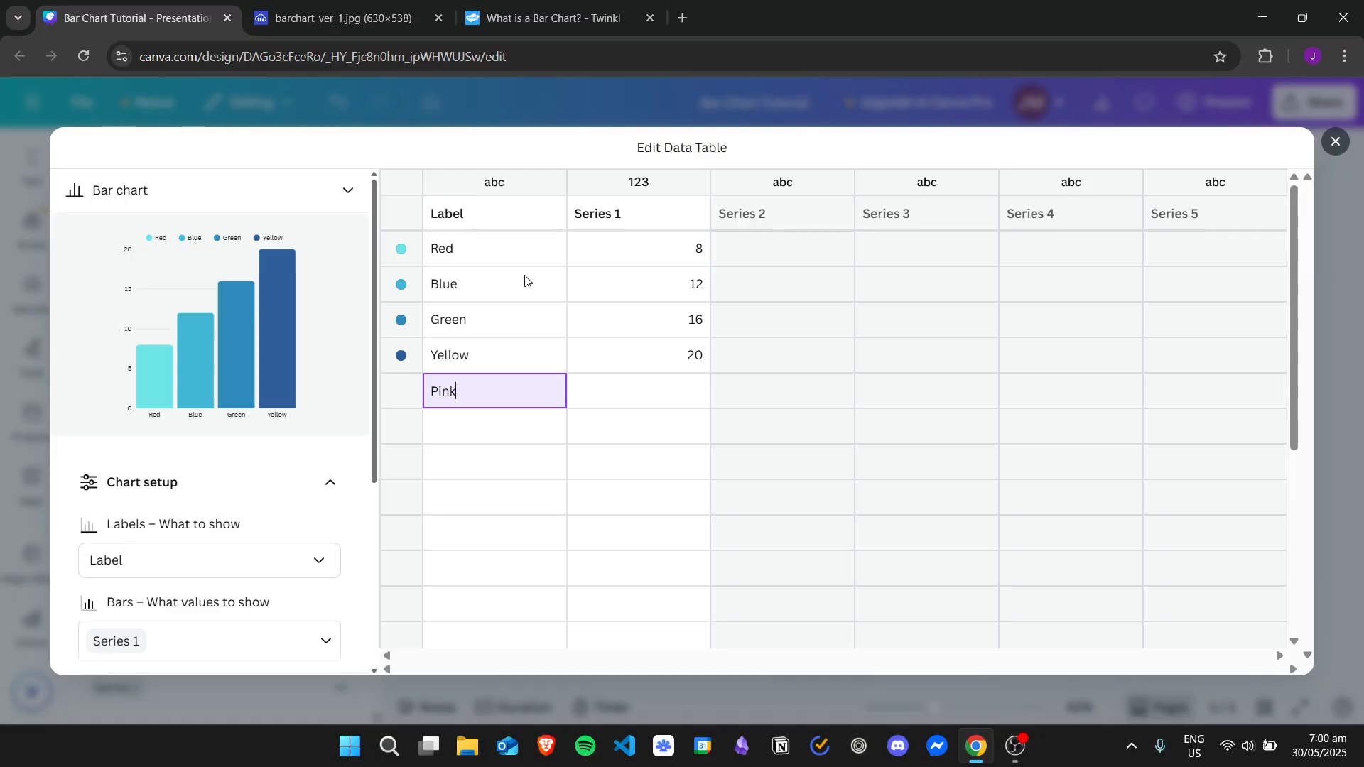
pyautogui.press('Return')
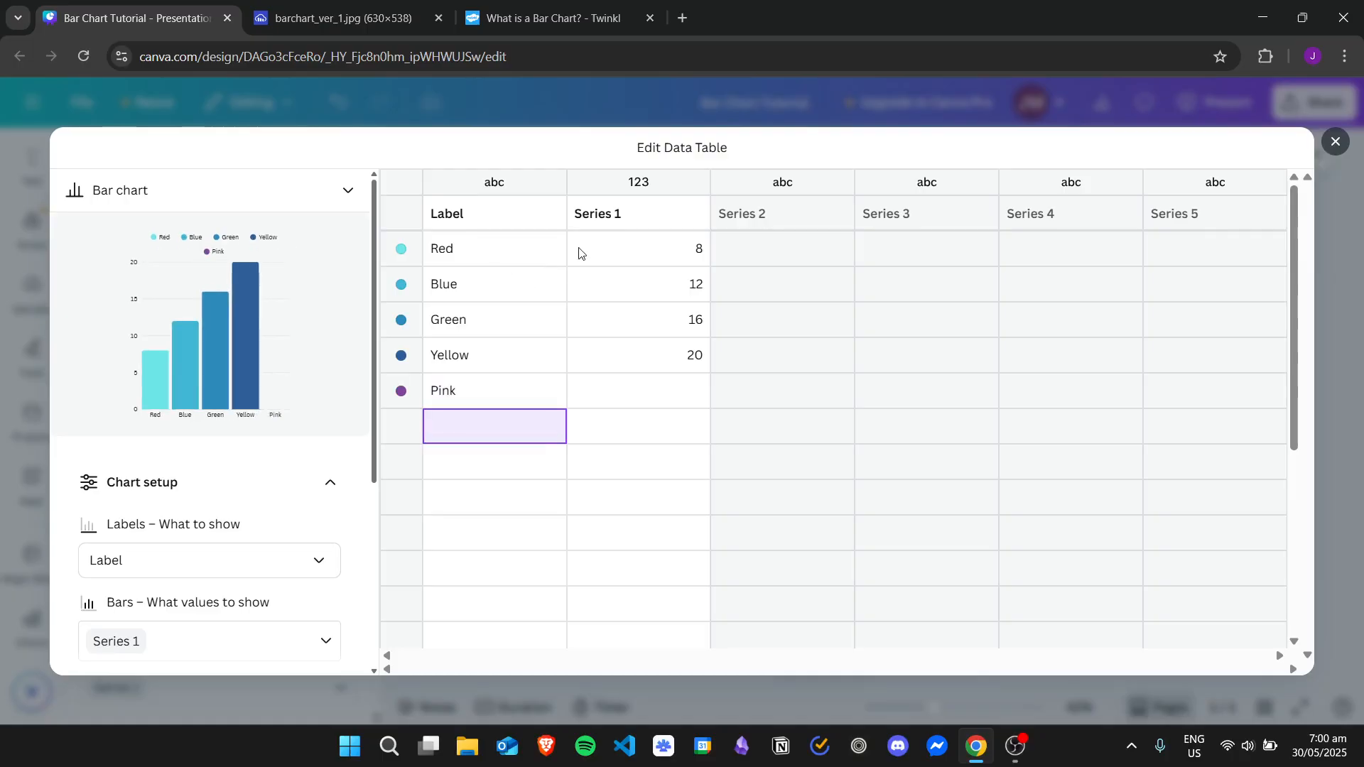
# Rename the Series 1 column header as Value
pyautogui.click(486, 208)
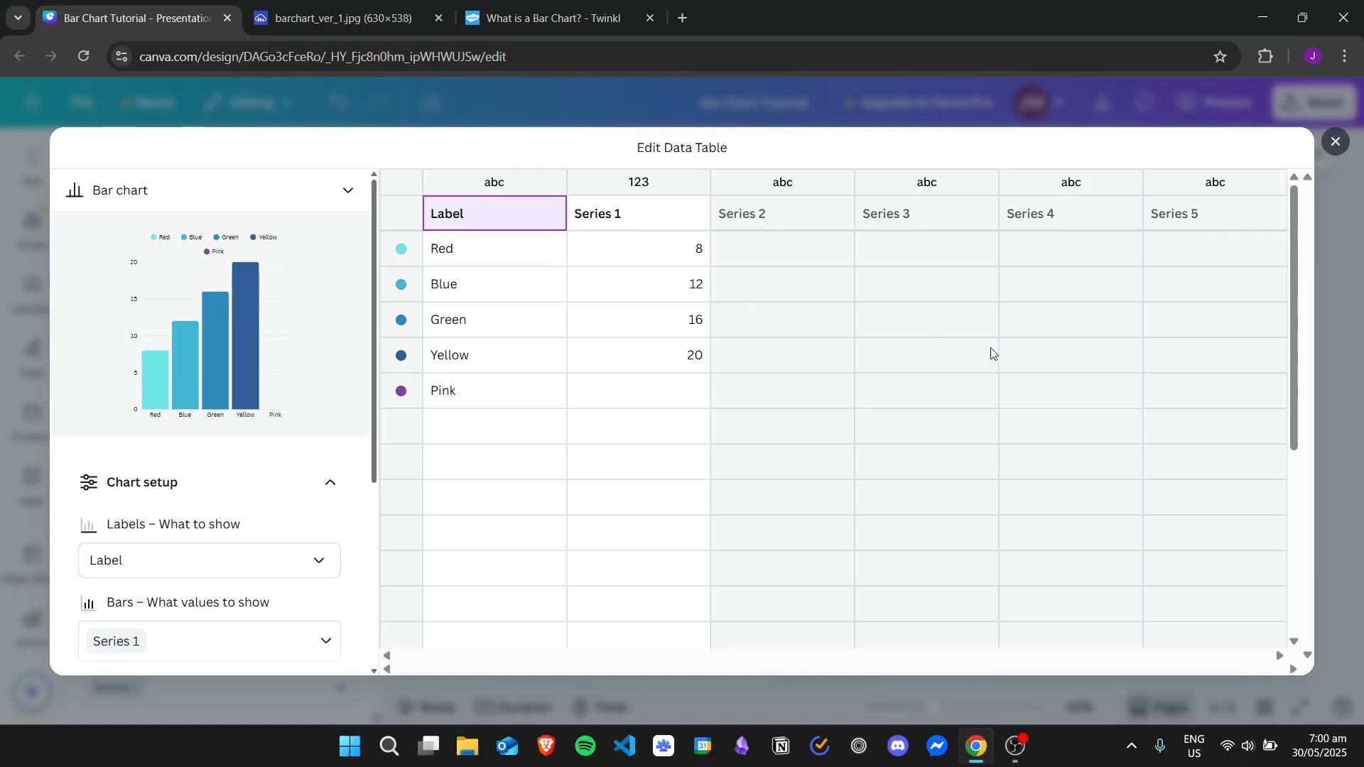
pyautogui.click(640, 210)
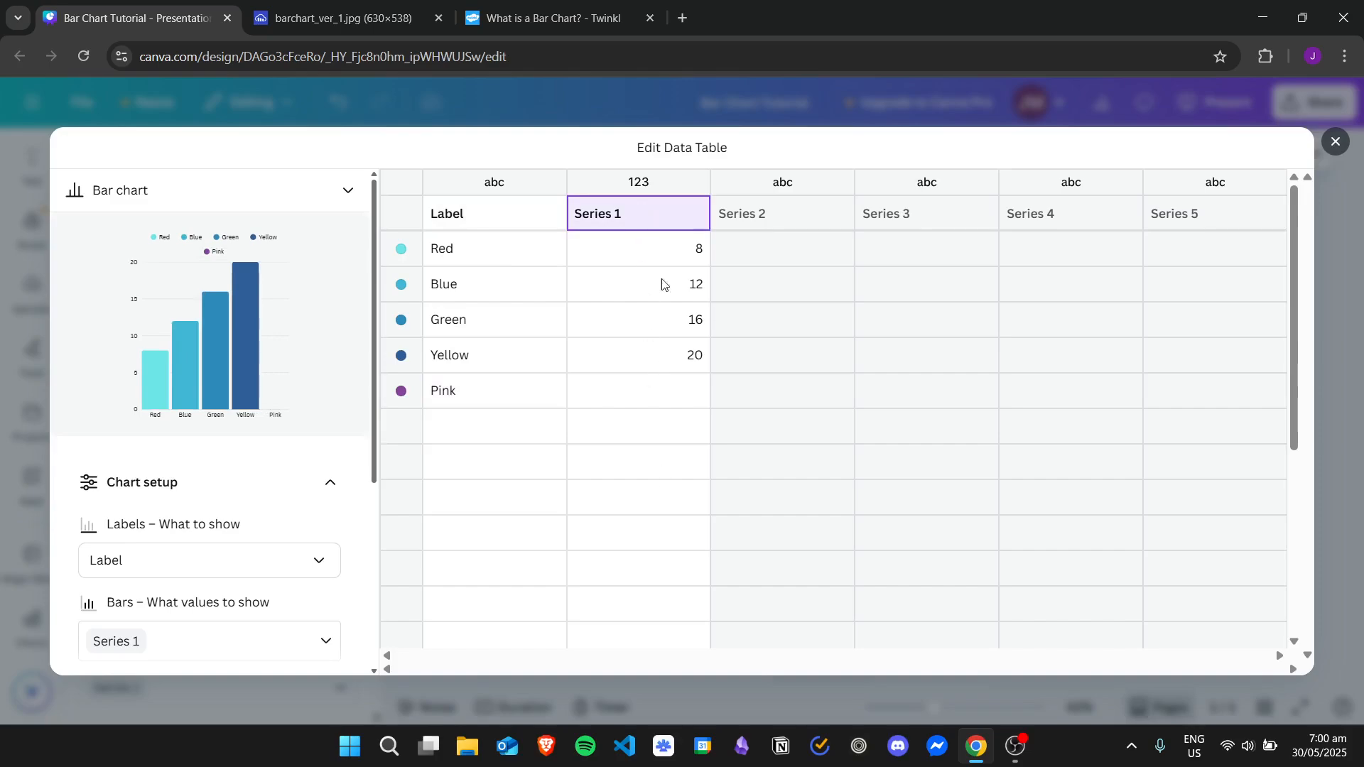
pyautogui.write('Value')
pyautogui.press('Return')
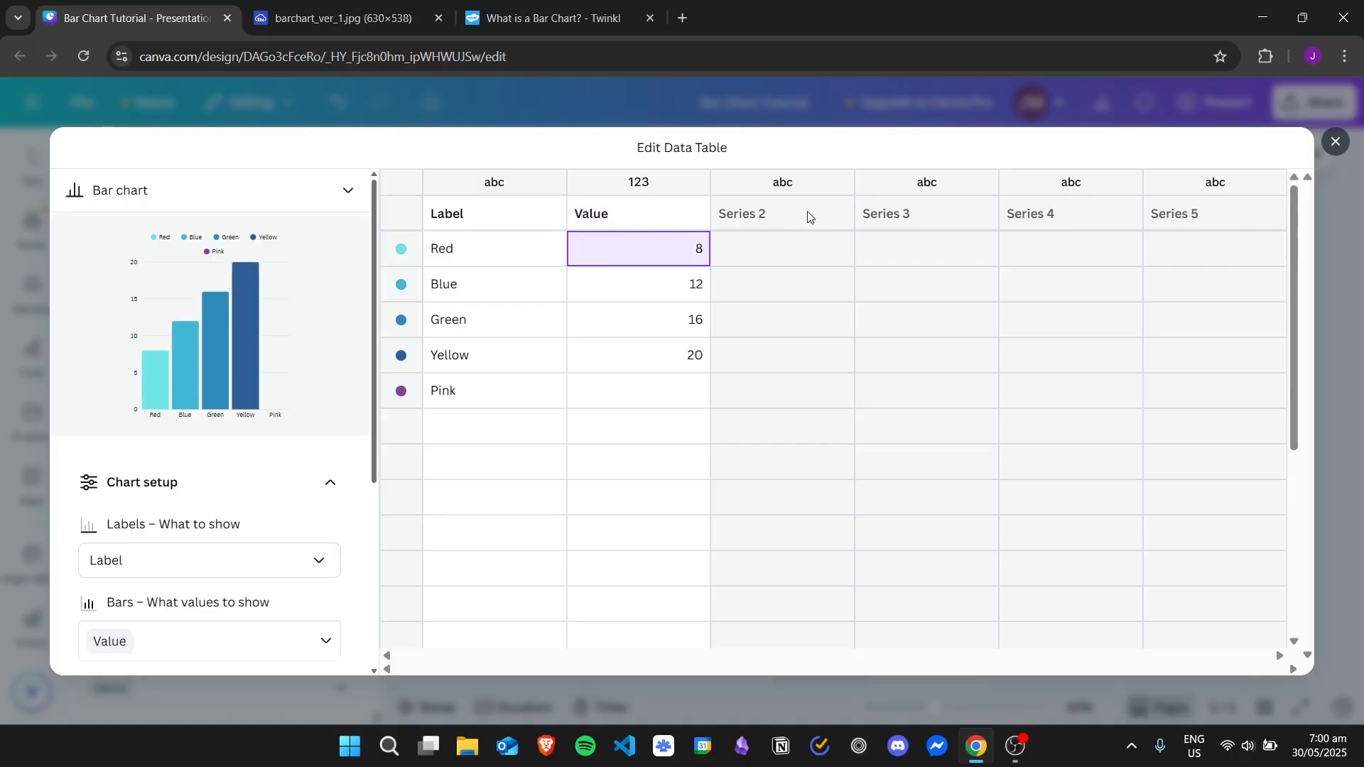
pyautogui.press('Down')
pyautogui.press('Down')
pyautogui.press('Down')
pyautogui.press('Down')
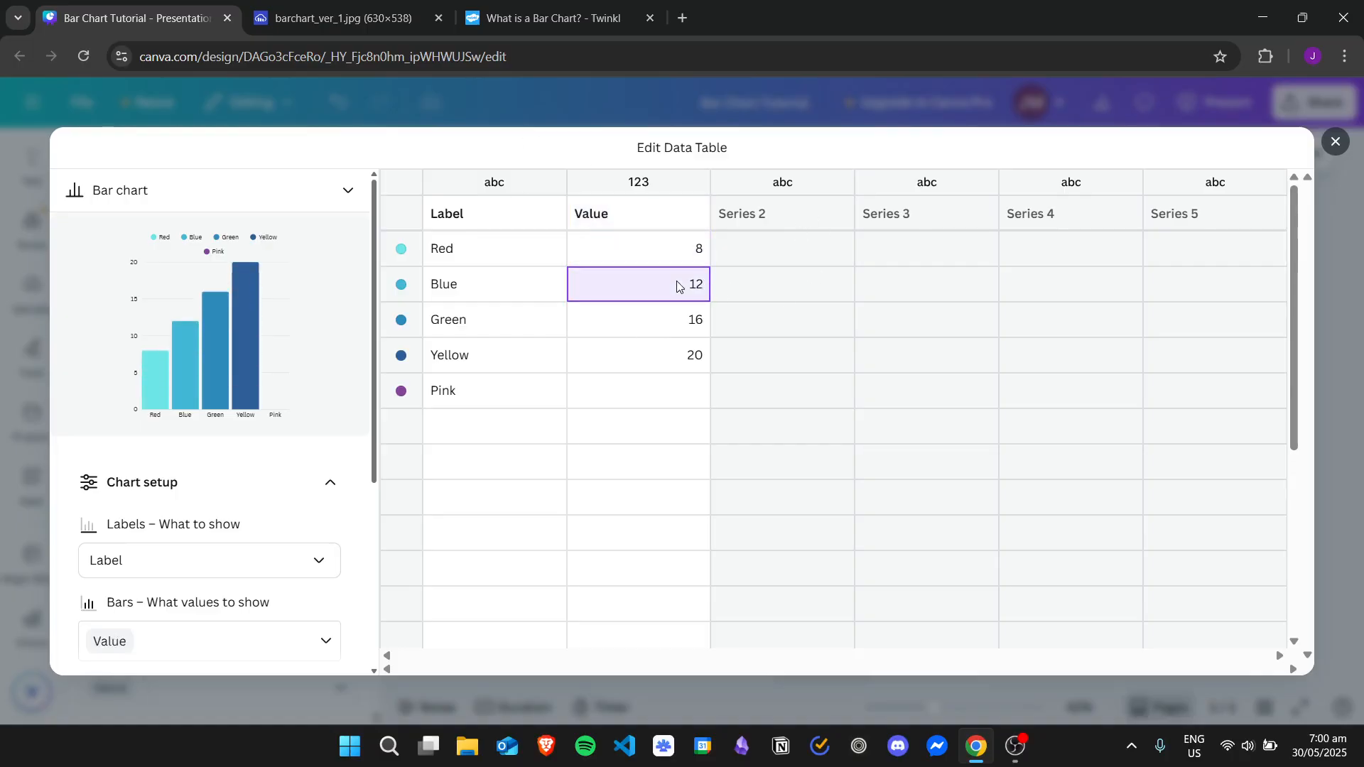
pyautogui.press('Up')
pyautogui.press('Up')
pyautogui.press('Up')
pyautogui.press('Up')
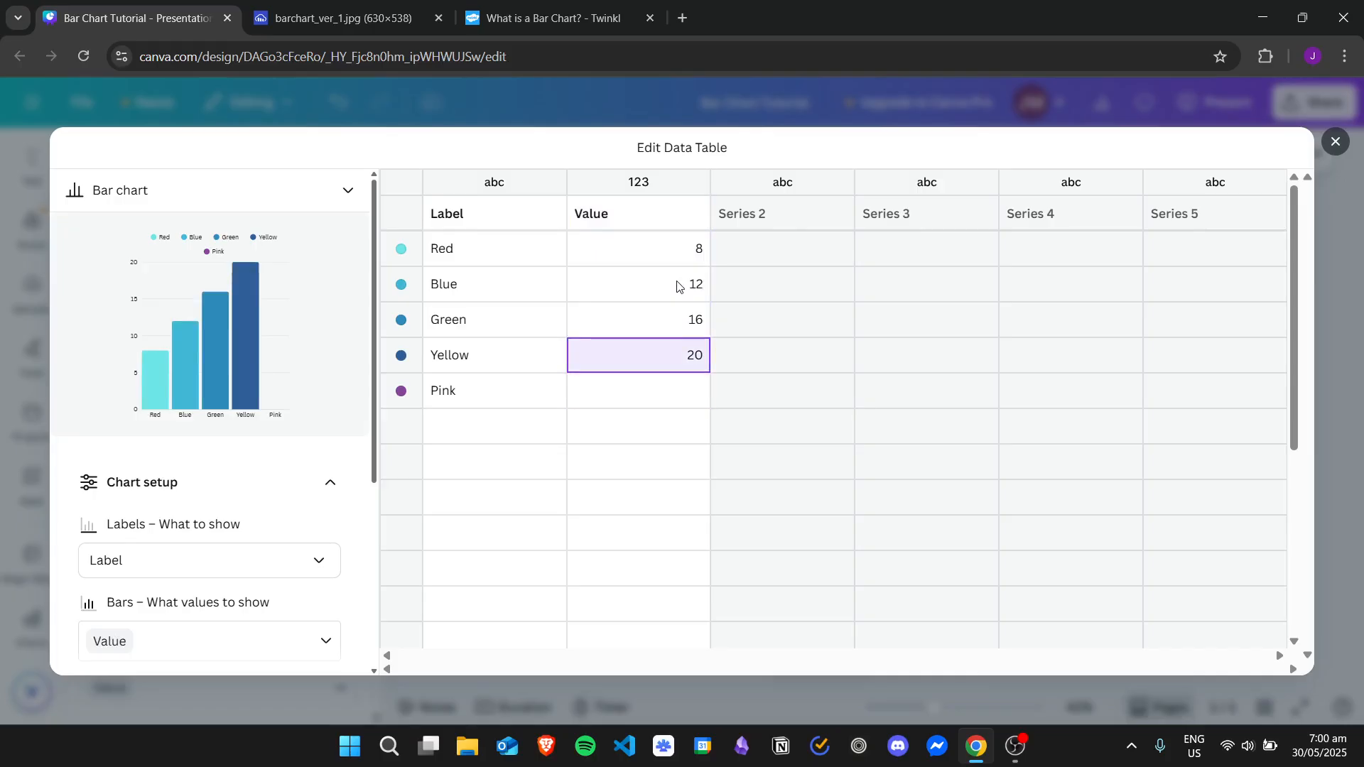
# Check the reference bar chart and set the Blue row's value to 7 in the data table
pyautogui.click(326, 17)
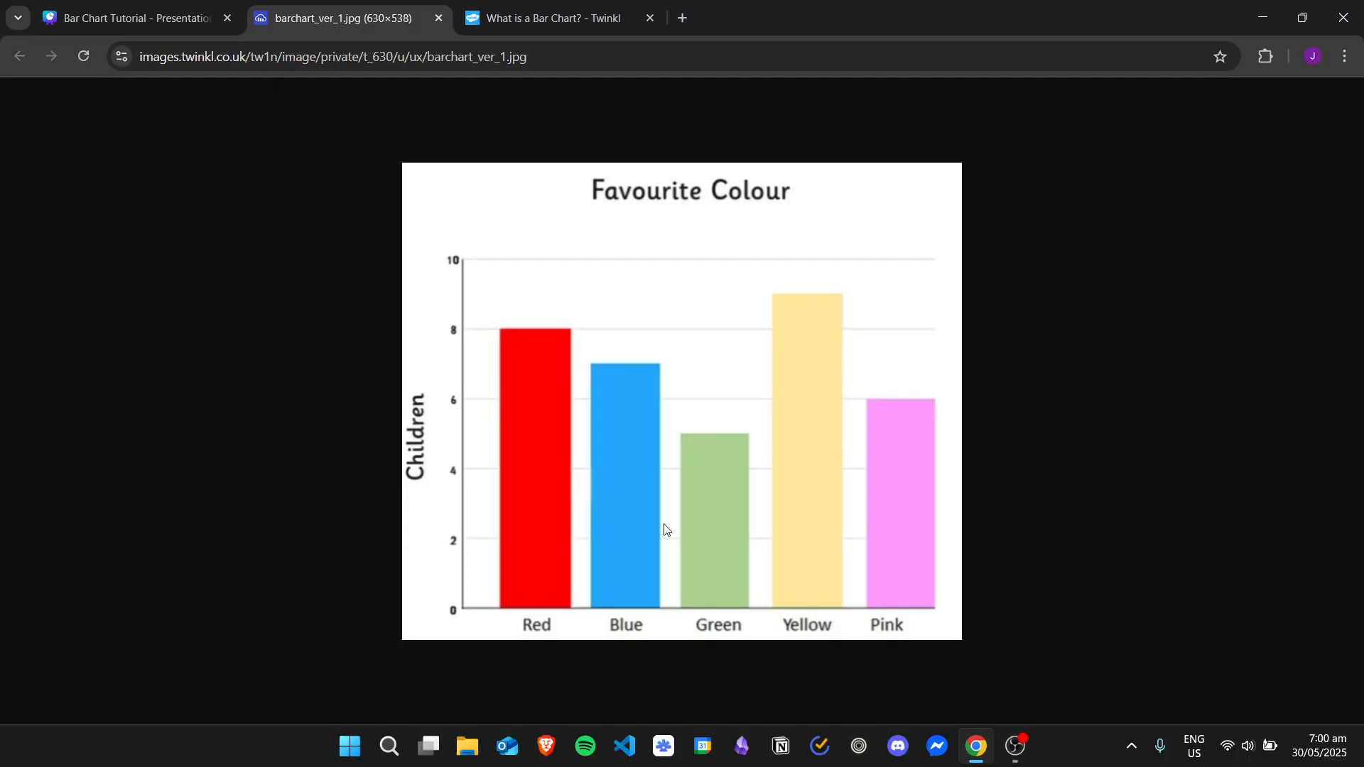
pyautogui.click(177, 18)
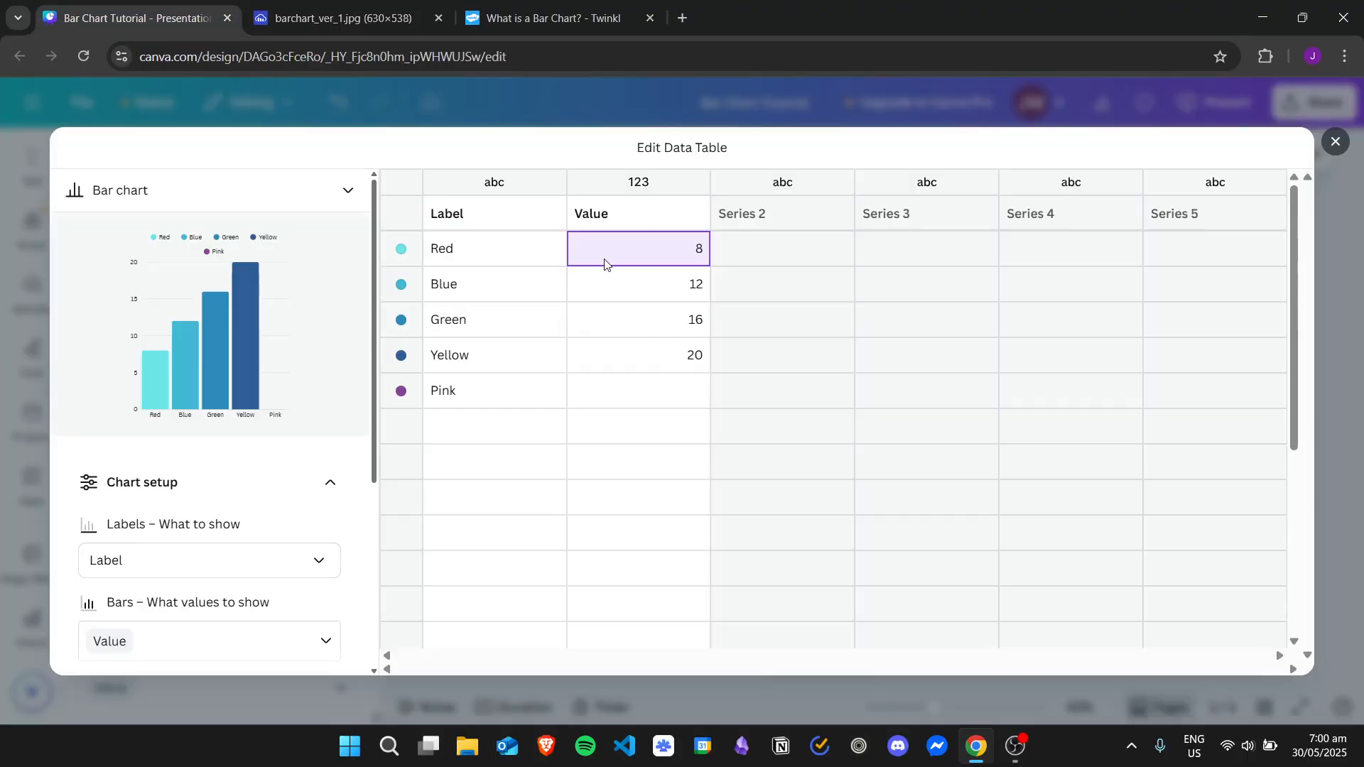
pyautogui.press('Down')
pyautogui.write('7')
pyautogui.press('Down')
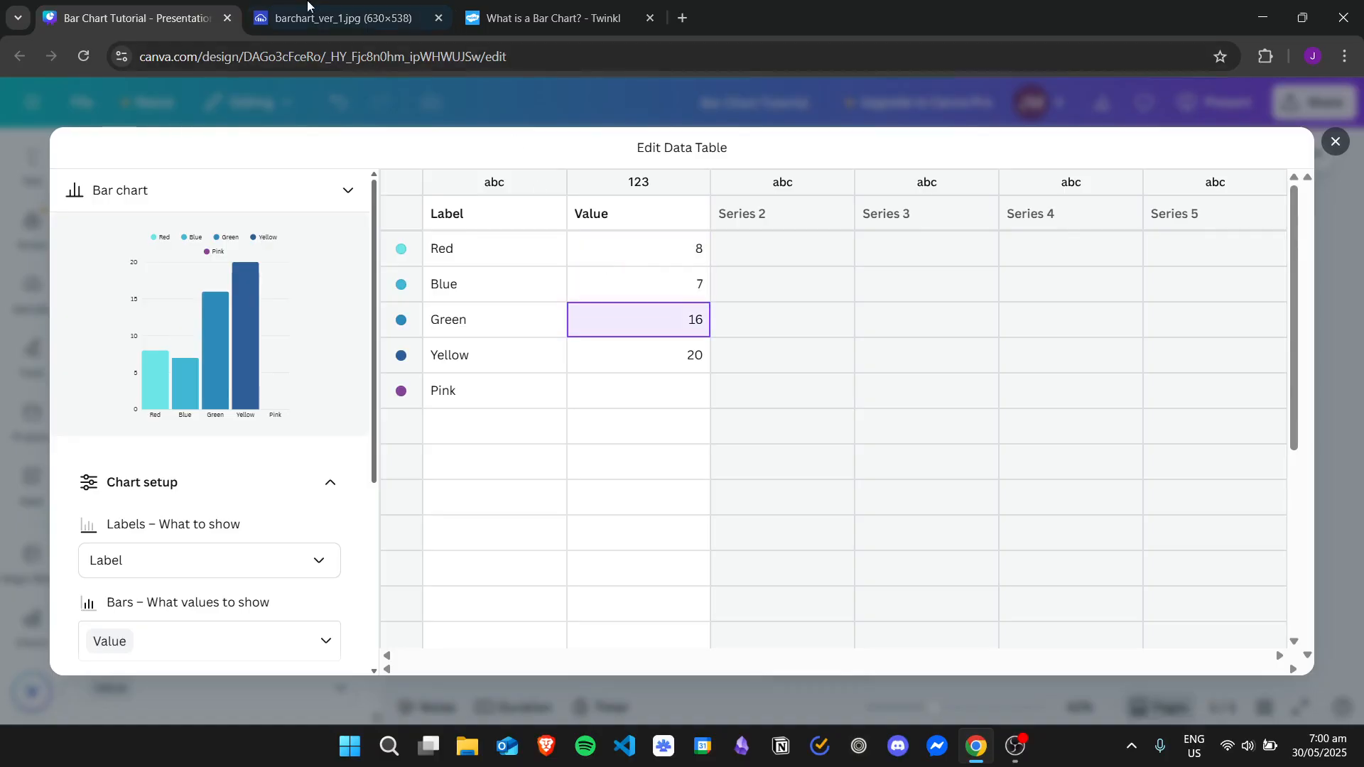
# Check the reference bar chart and set the values to 5 for Green, 9 for Yellow and 6 for Pink
pyautogui.click(308, 14)
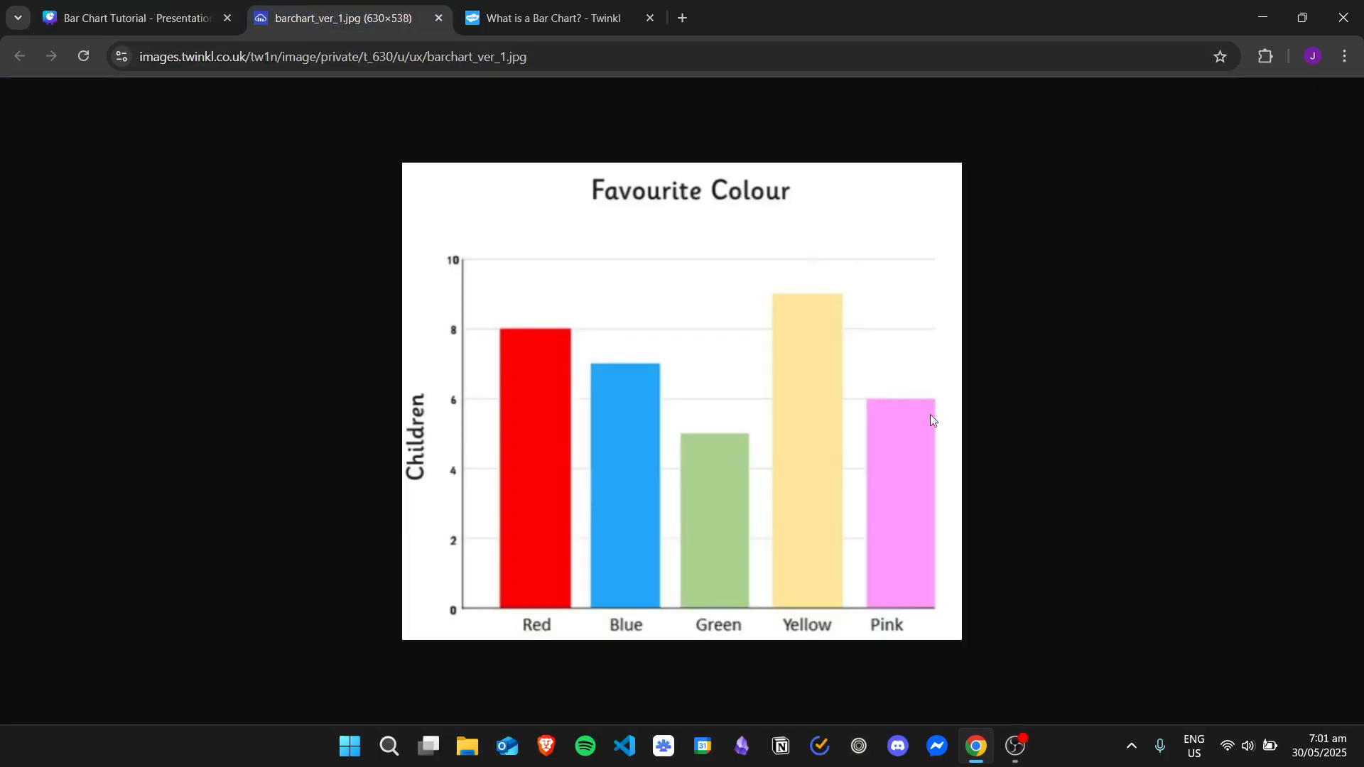
pyautogui.click(154, 19)
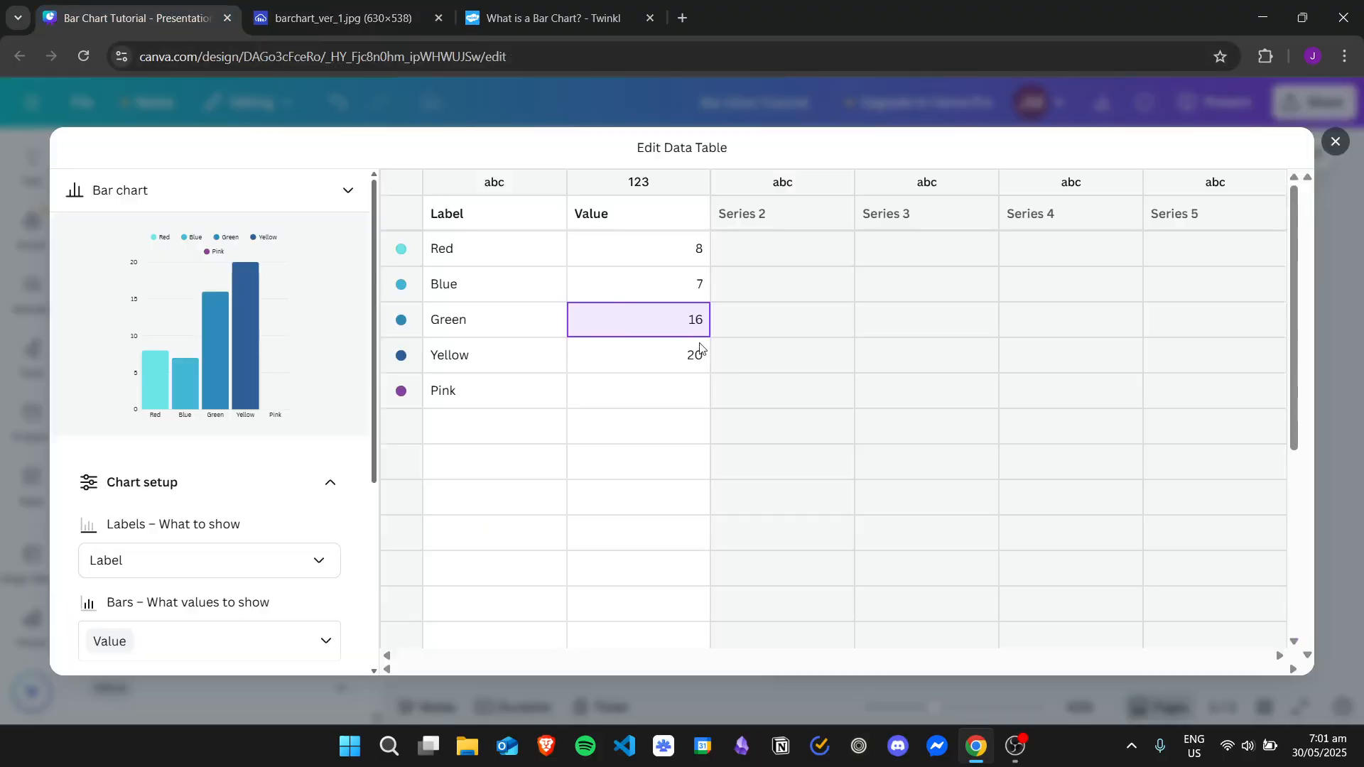
pyautogui.press('Return')
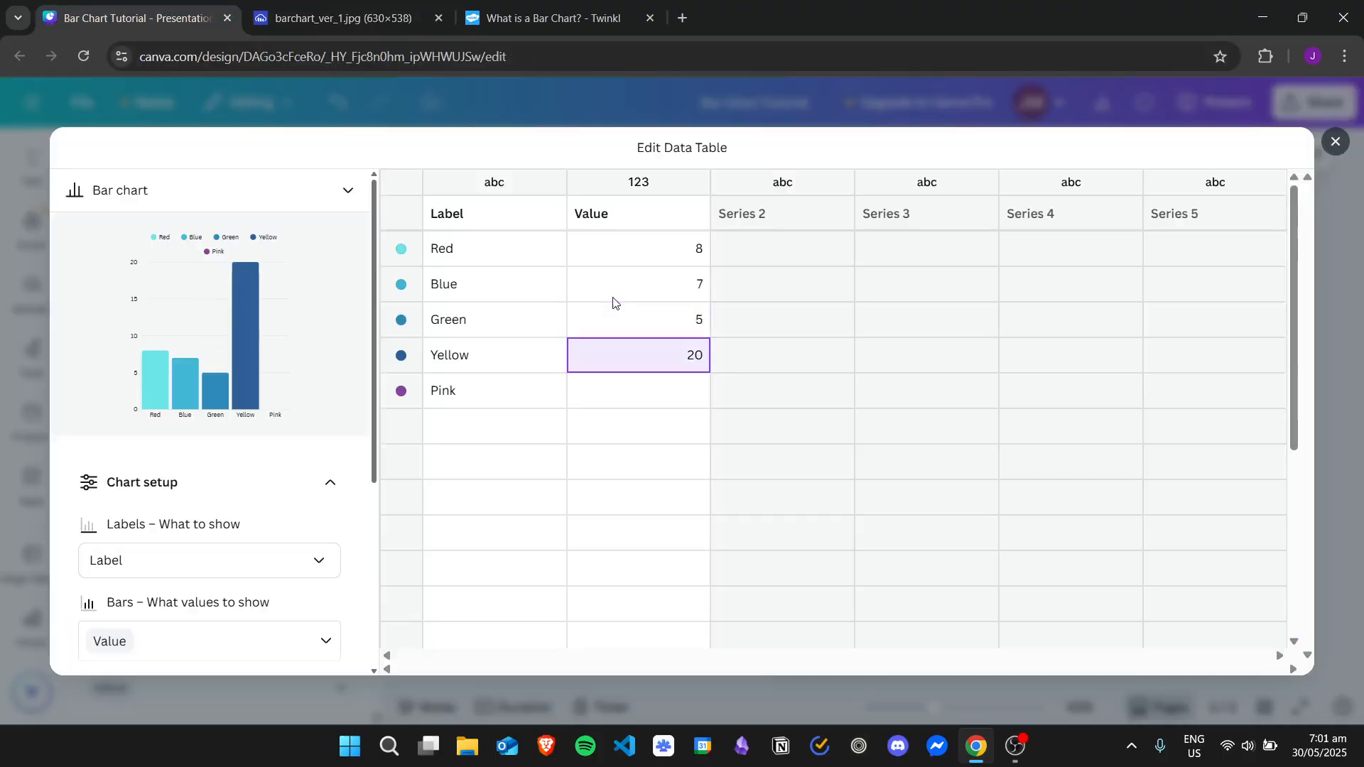
pyautogui.press('Return')
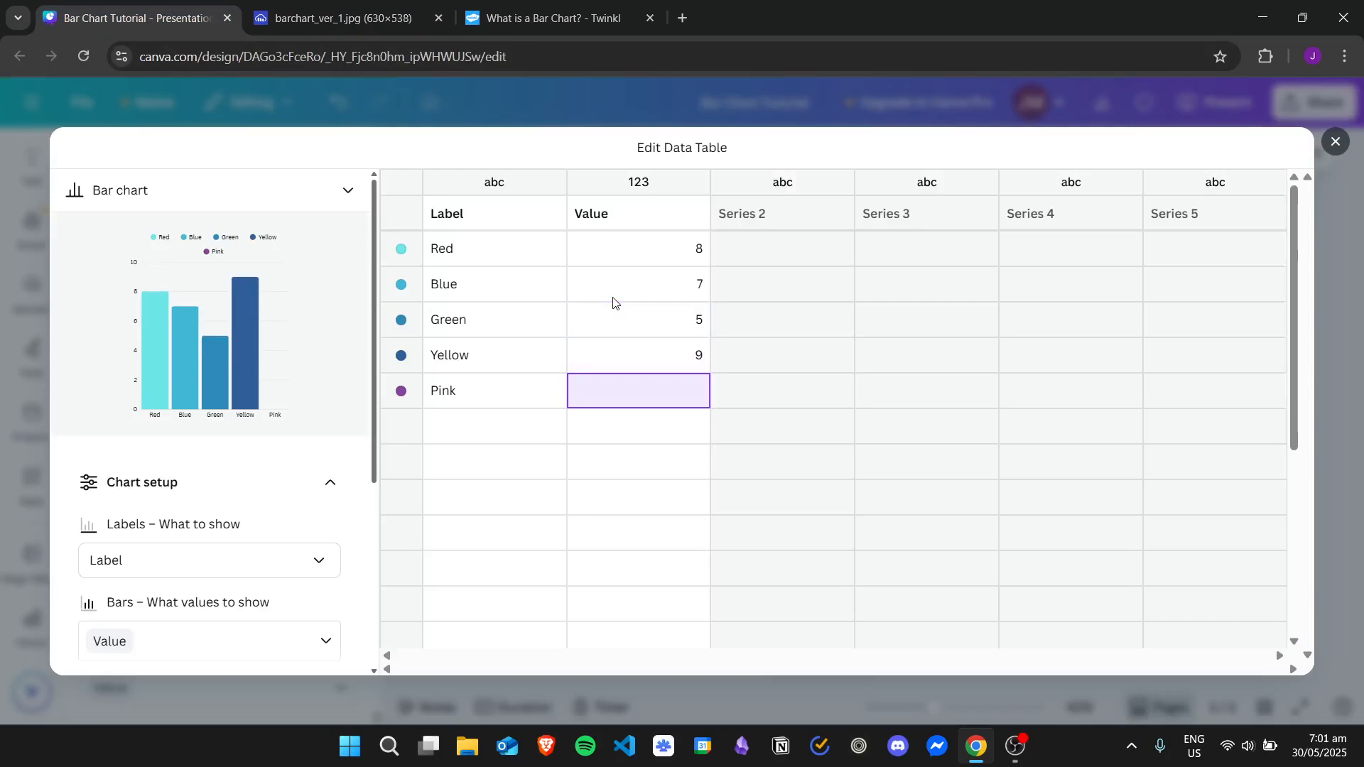
pyautogui.press('Return')
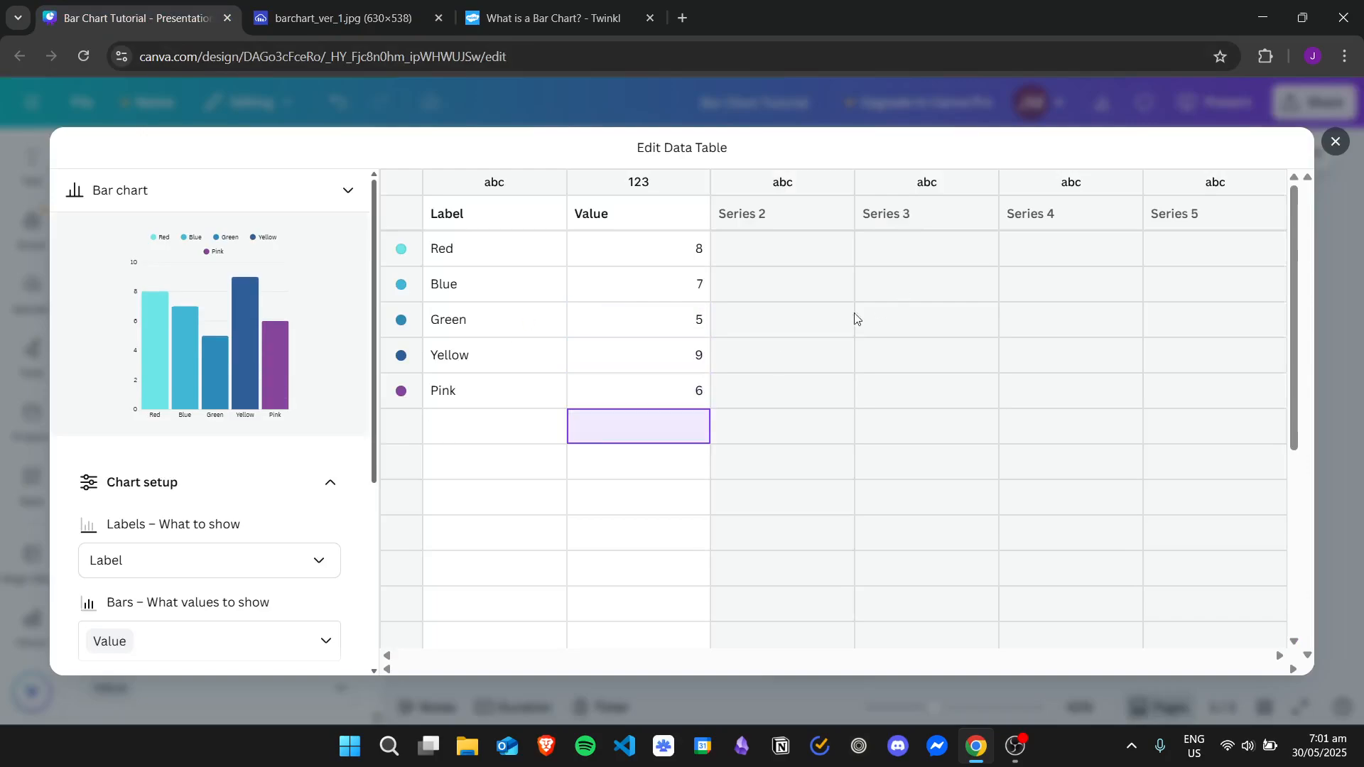
# Go through the Value cells of the five colour rows to review the entered numbers
pyautogui.click(700, 322)
pyautogui.click(696, 284)
pyautogui.click(682, 258)
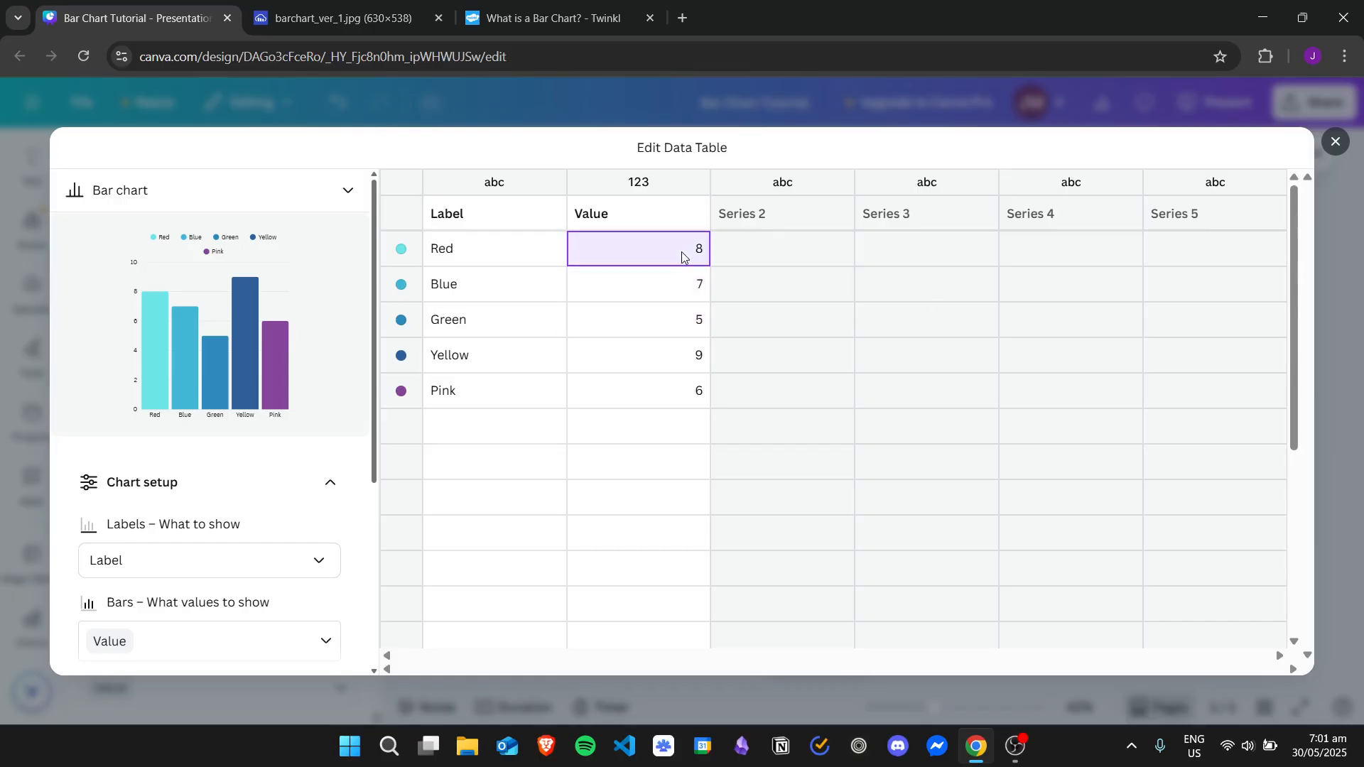
pyautogui.click(683, 288)
pyautogui.click(684, 327)
pyautogui.click(687, 364)
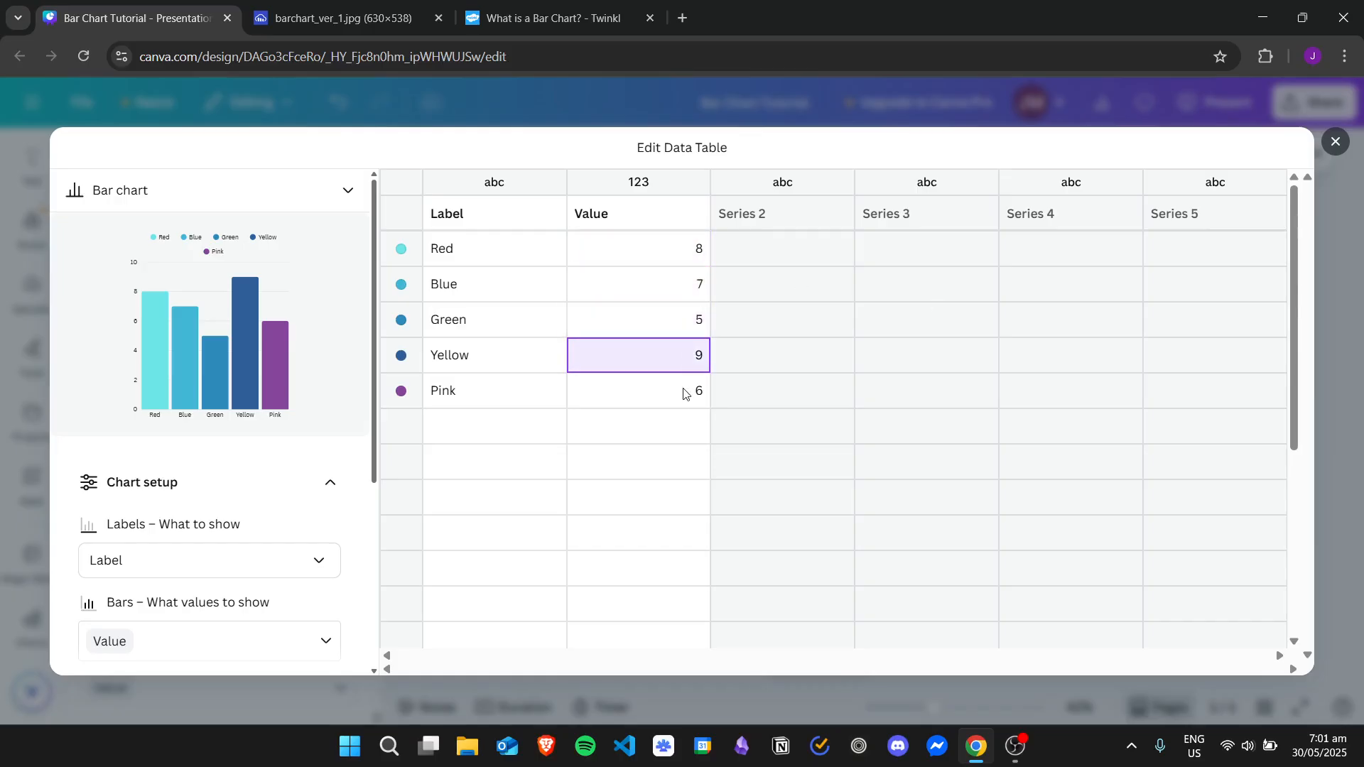
pyautogui.click(686, 393)
# Try a value of 20 for the Red row and restore it to 8
pyautogui.click(692, 253)
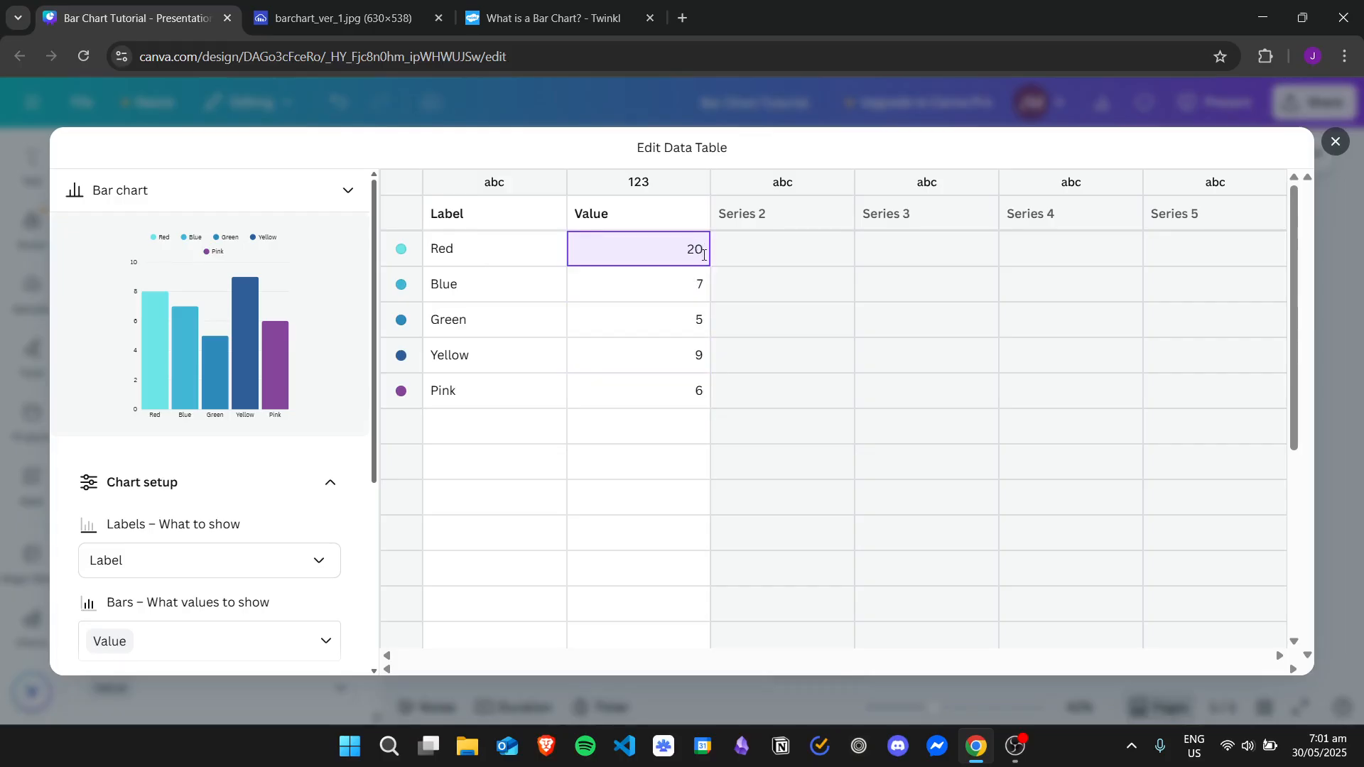
pyautogui.write('20')
pyautogui.press('Return')
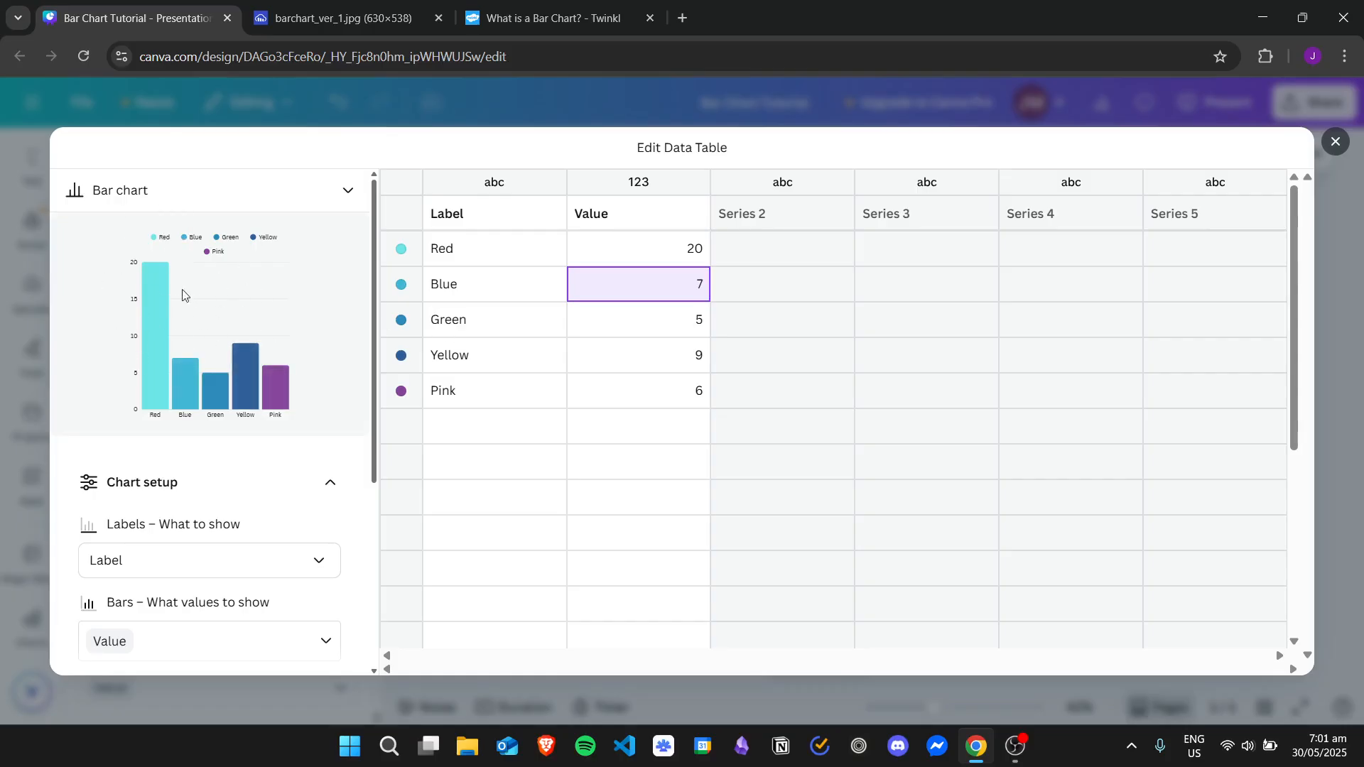
pyautogui.click(687, 246)
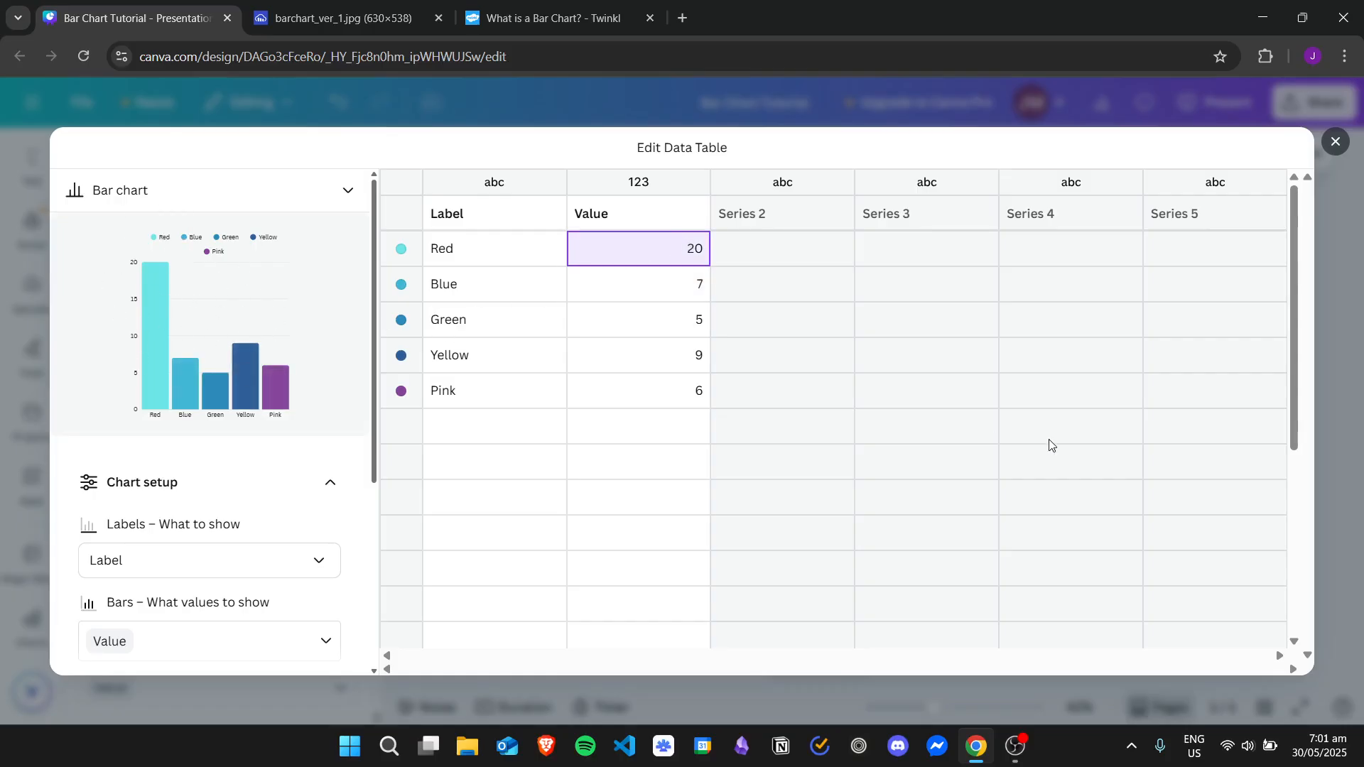
pyautogui.write('8')
pyautogui.press('Return')
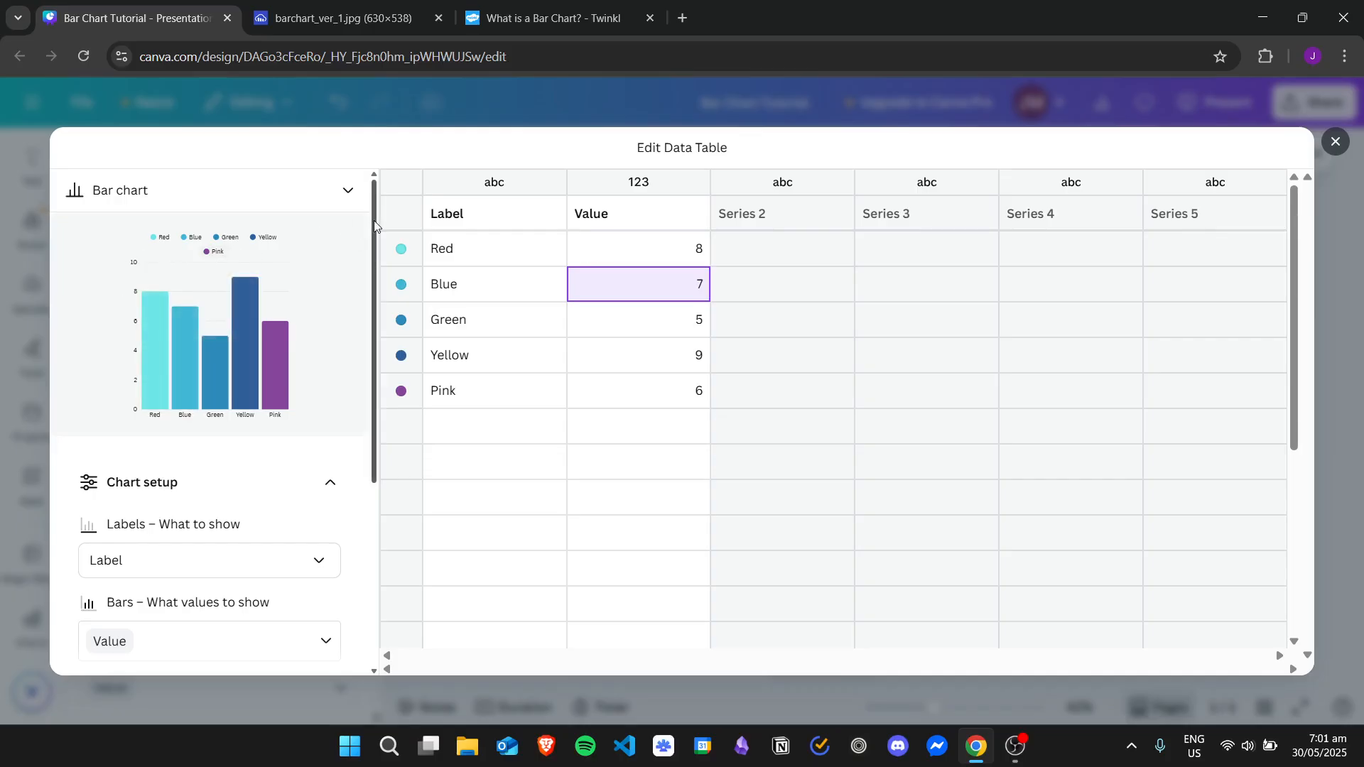
# Review the chart preview and go through the colour labels in the data table
pyautogui.moveTo(369, 231); pyautogui.dragTo(369, 199)
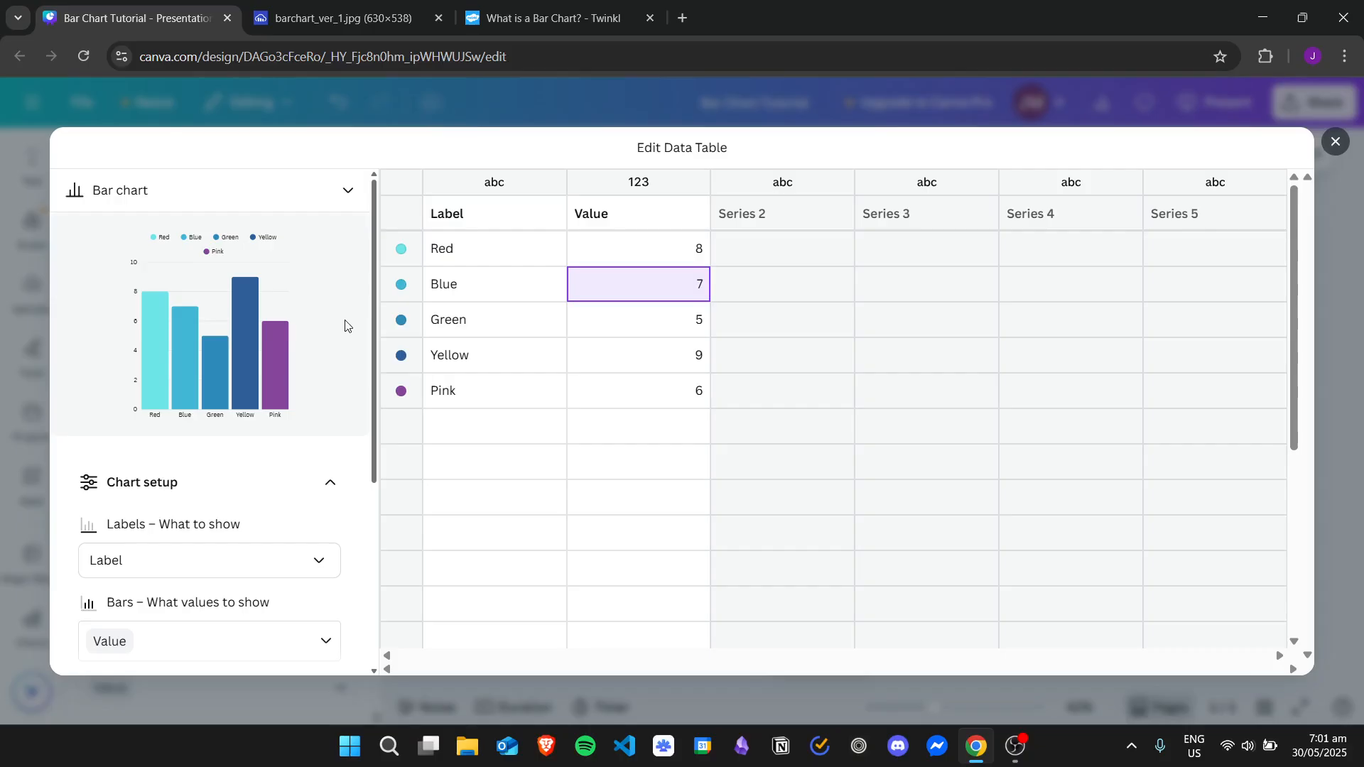
pyautogui.click(502, 256)
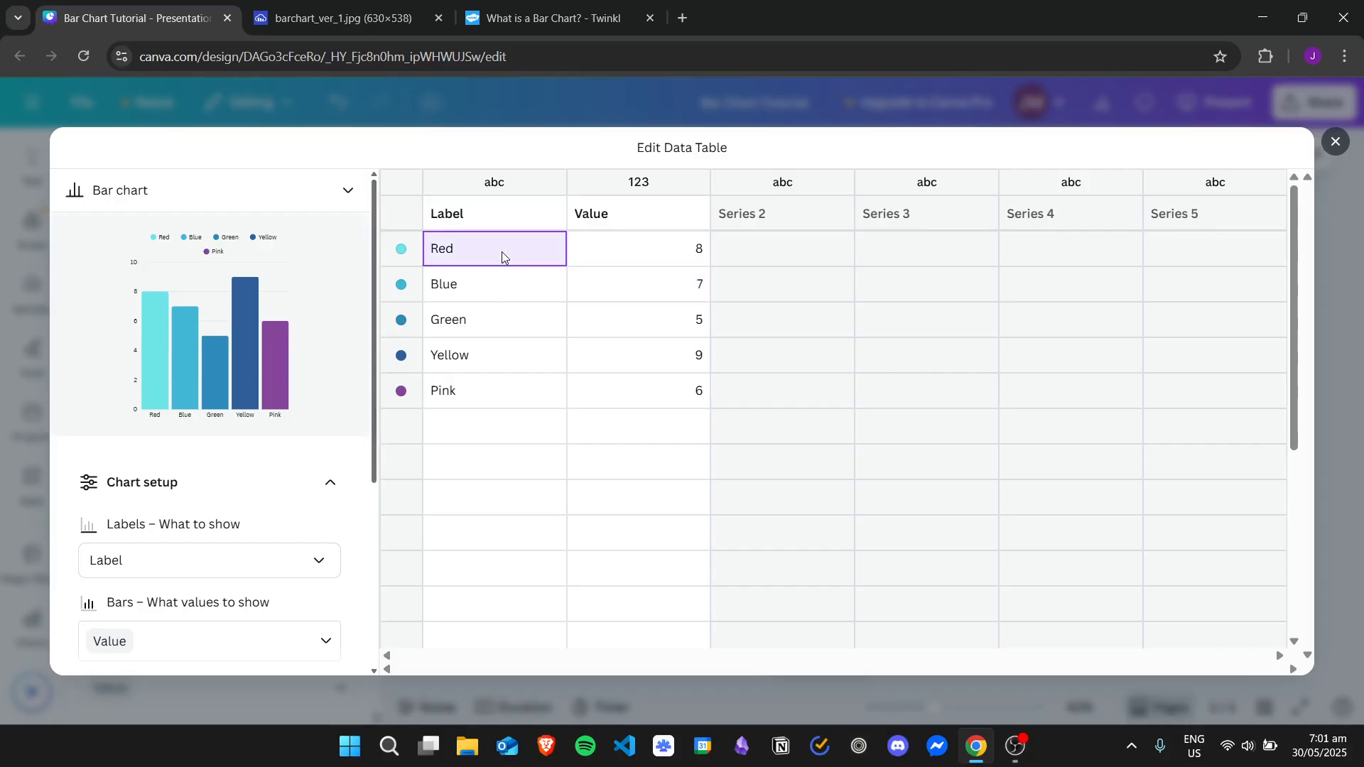
pyautogui.press('Down')
pyautogui.press('Down')
pyautogui.press('Down')
pyautogui.press('Down')
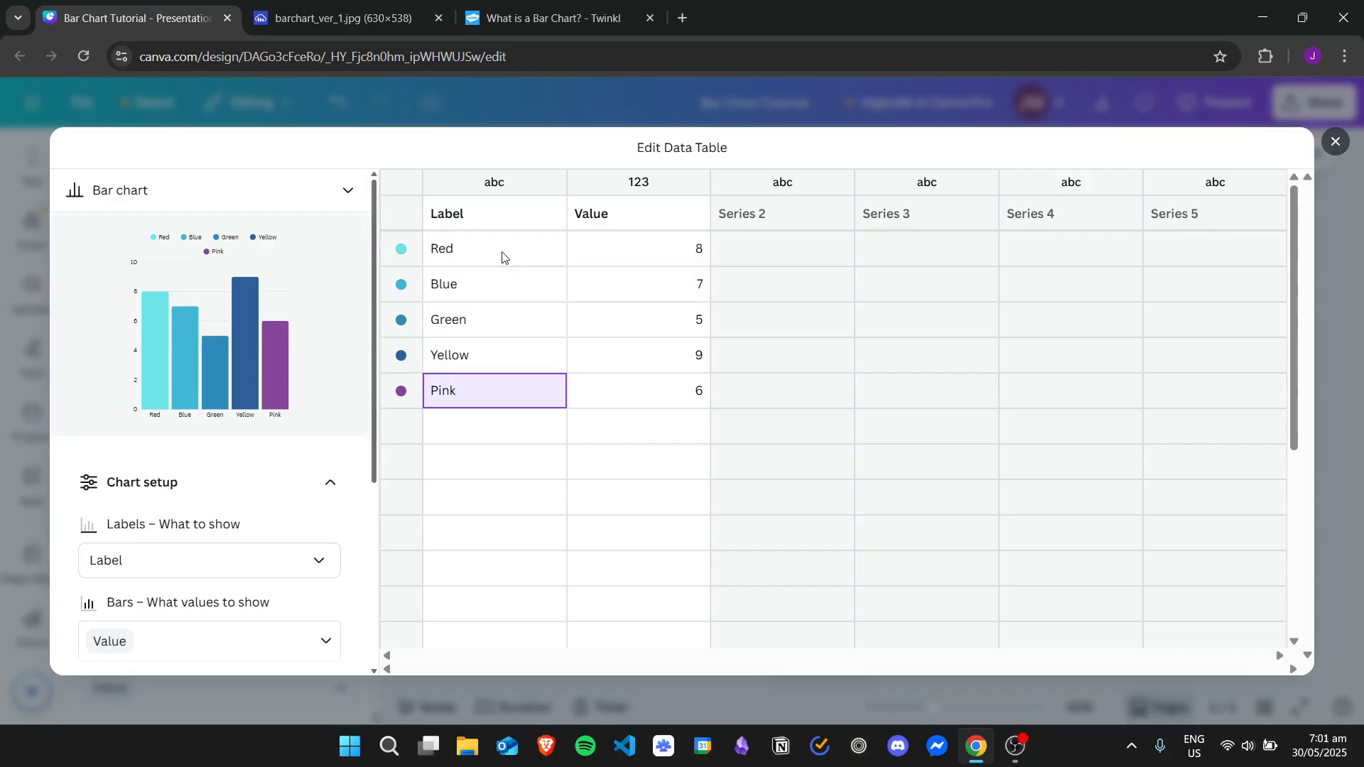
pyautogui.press('Up')
pyautogui.press('Up')
pyautogui.press('Up')
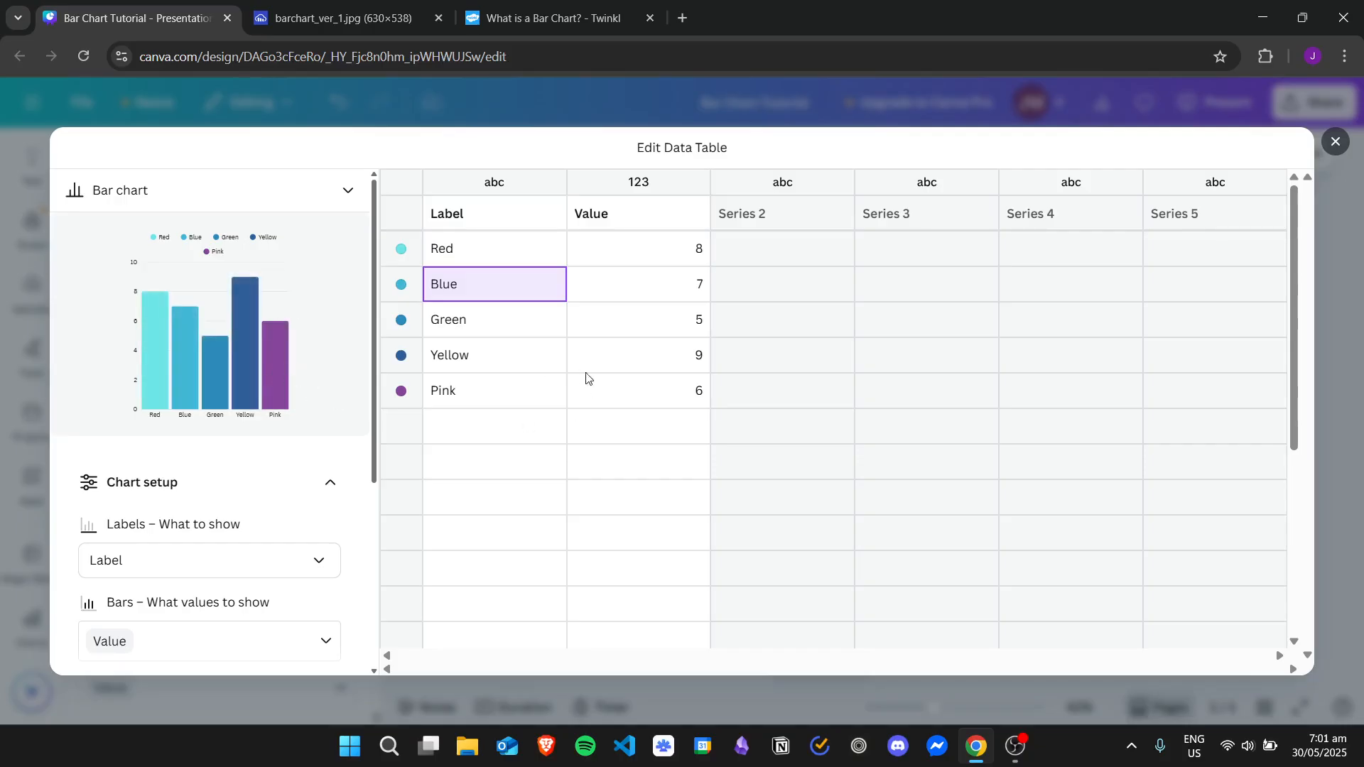
# Close the expanded data table and recolour the Red bar bright red and the Blue bar dark blue
pyautogui.click(1335, 141)
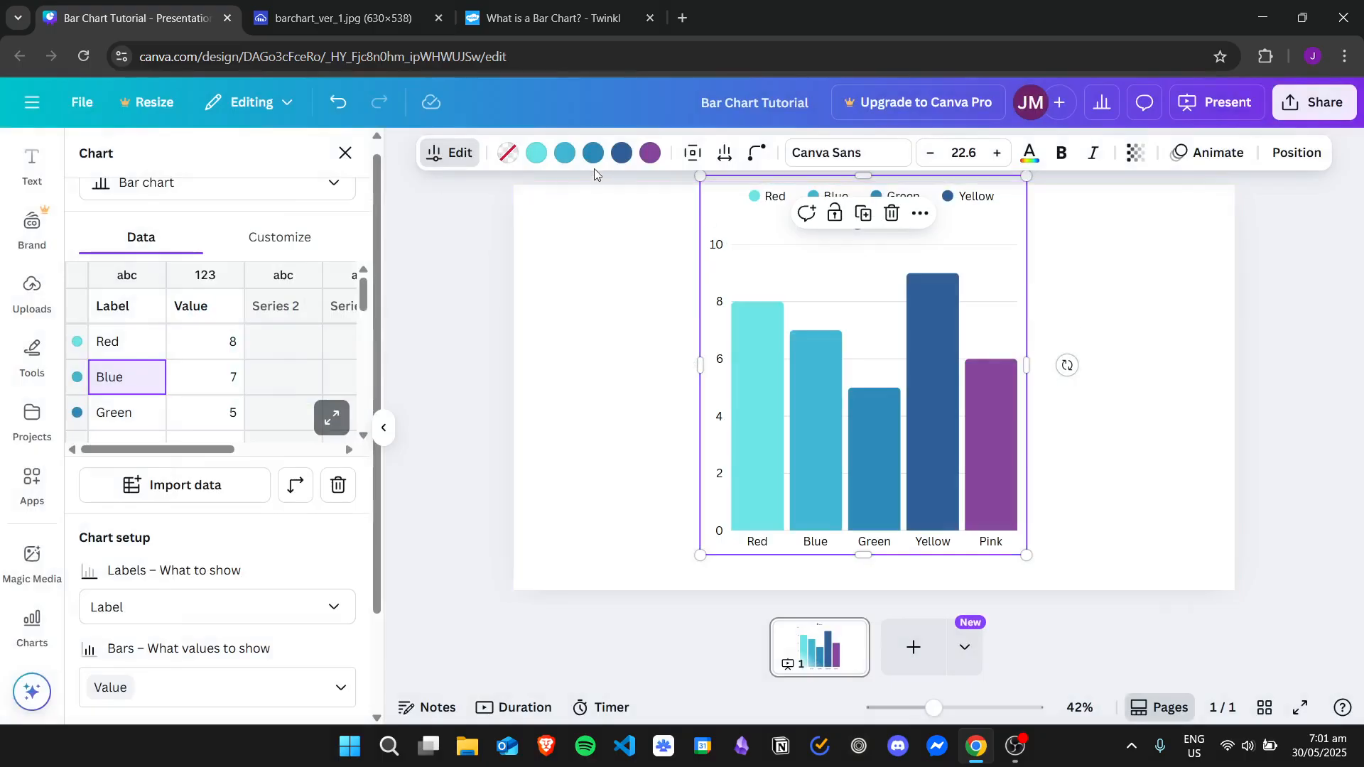
pyautogui.click(536, 154)
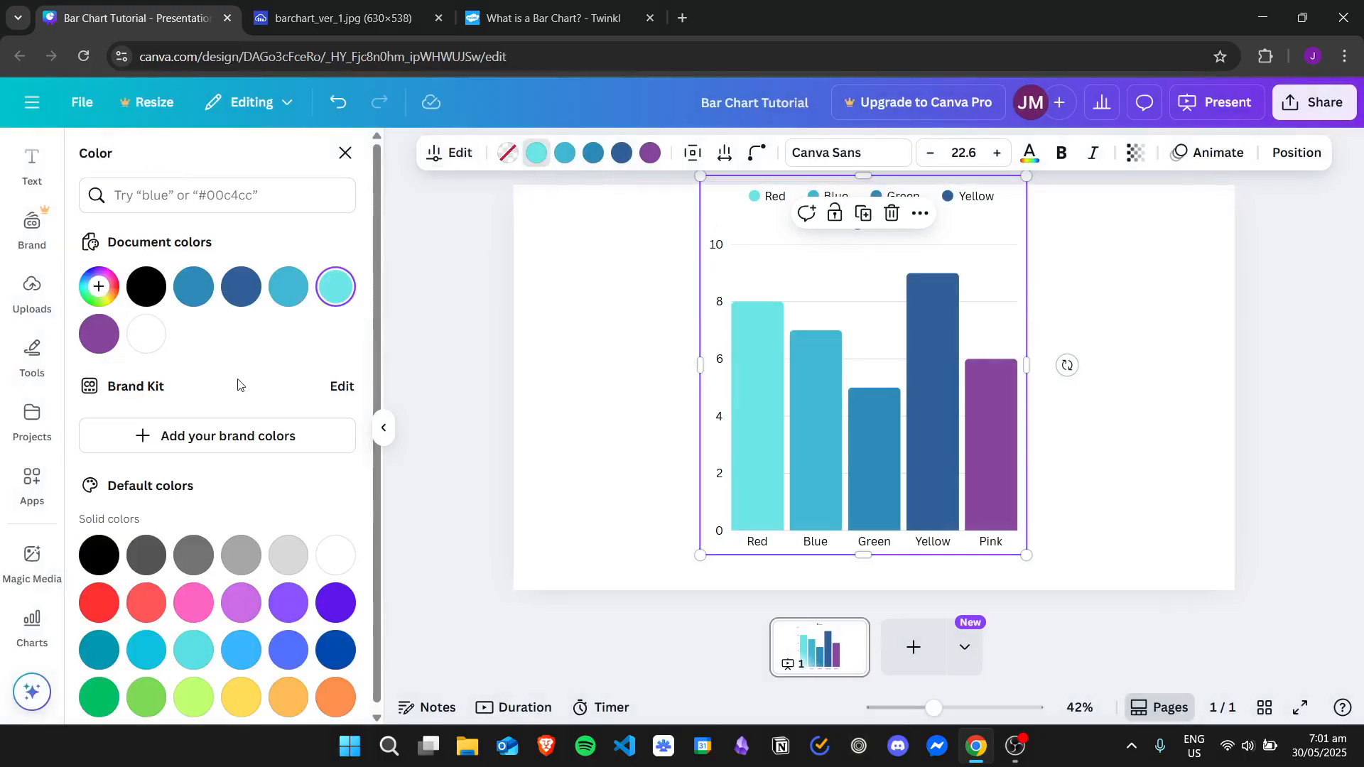
pyautogui.click(98, 602)
pyautogui.click(560, 154)
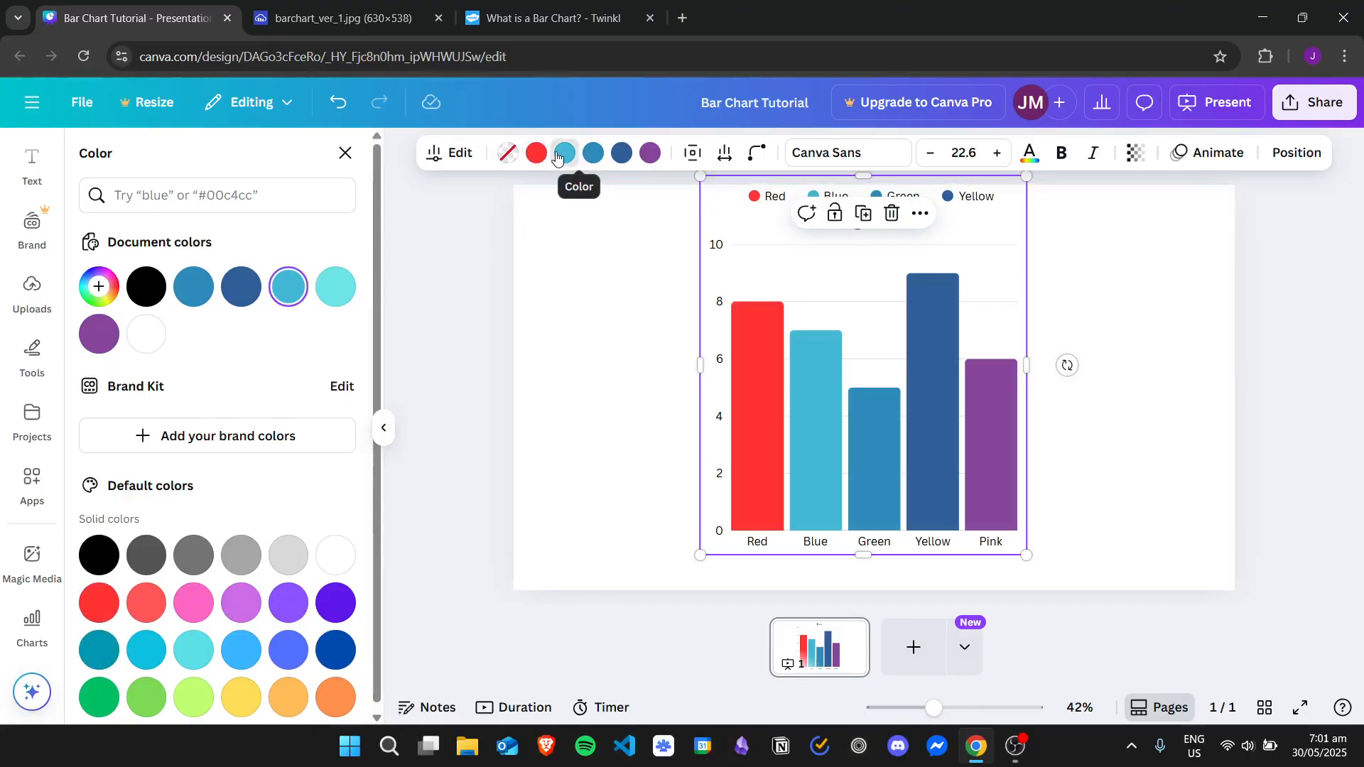
pyautogui.scroll(-1, 366, 616)
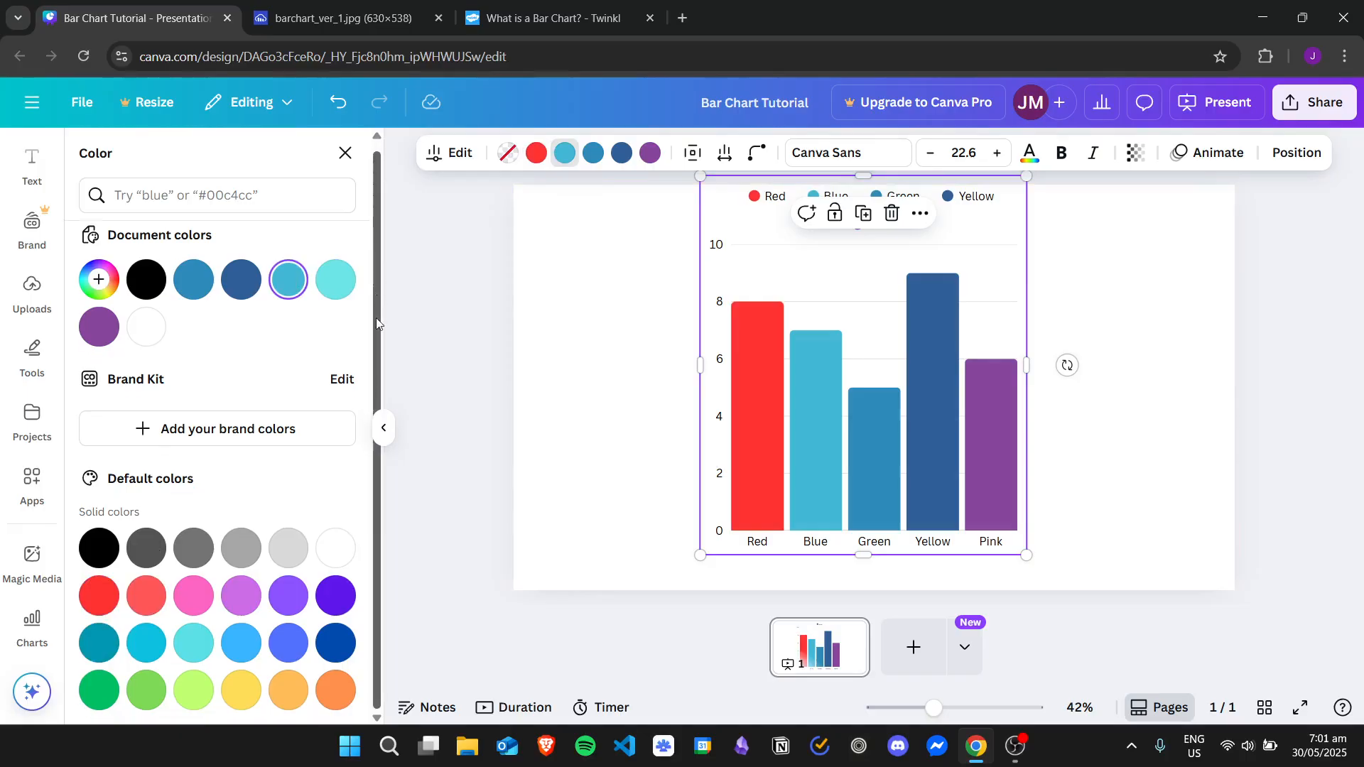
pyautogui.click(336, 644)
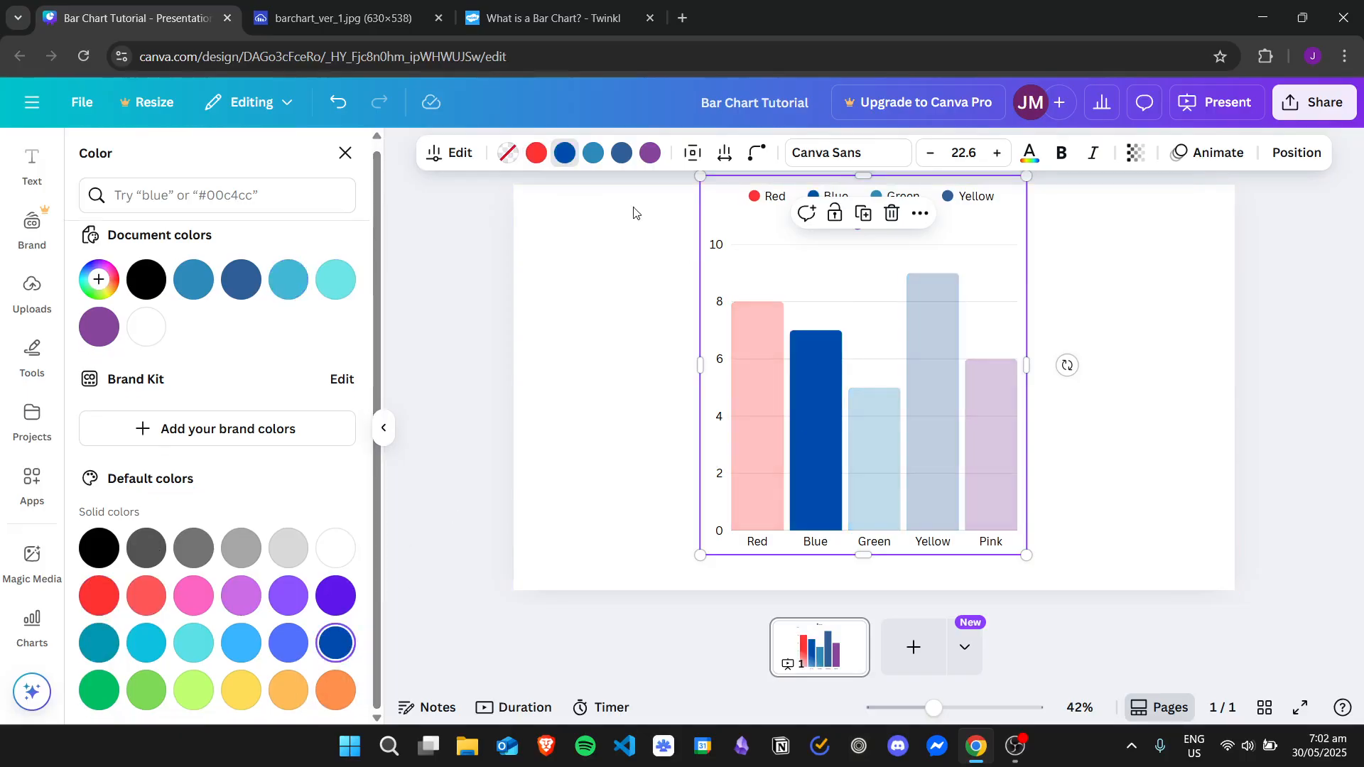
# Recolour the Green bar green, the Yellow bar yellow and the Pink bar pink using the default solid colours
pyautogui.click(594, 153)
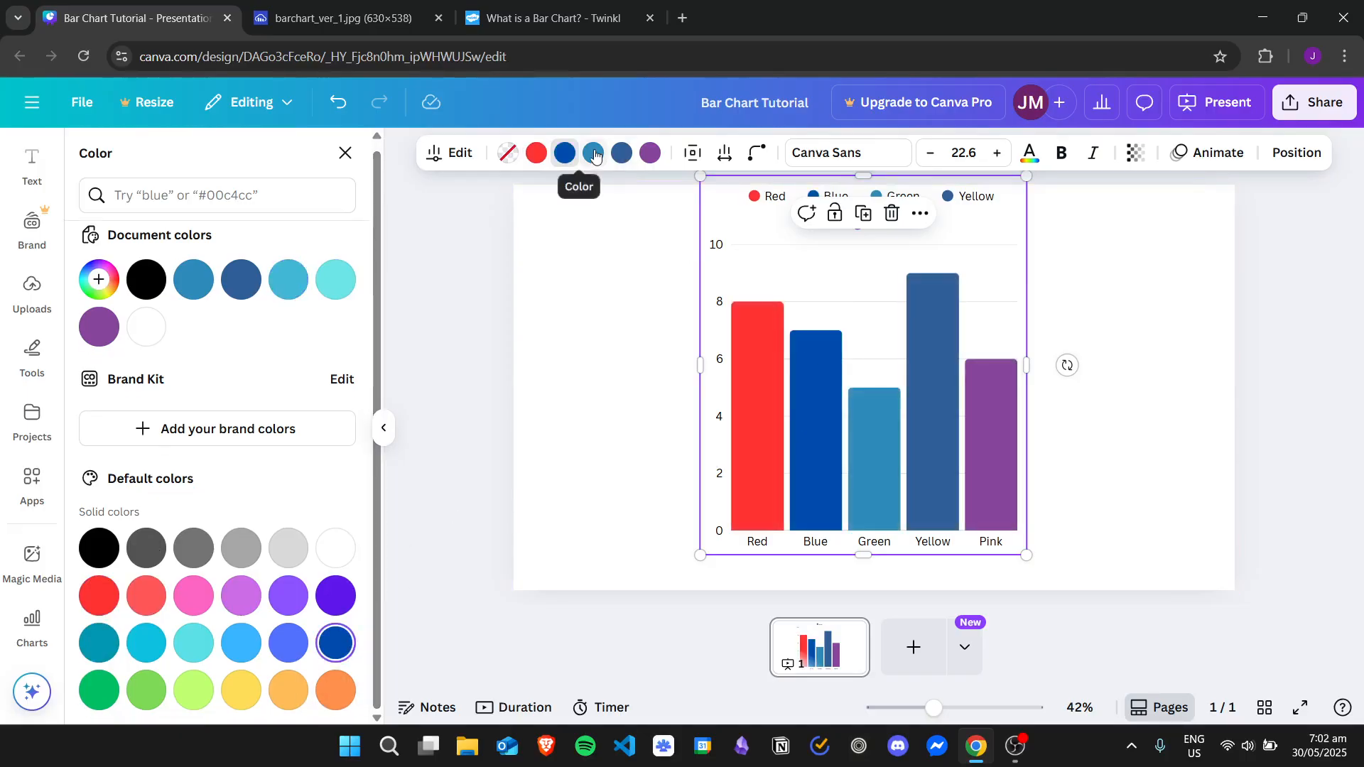
pyautogui.click(105, 693)
pyautogui.click(619, 155)
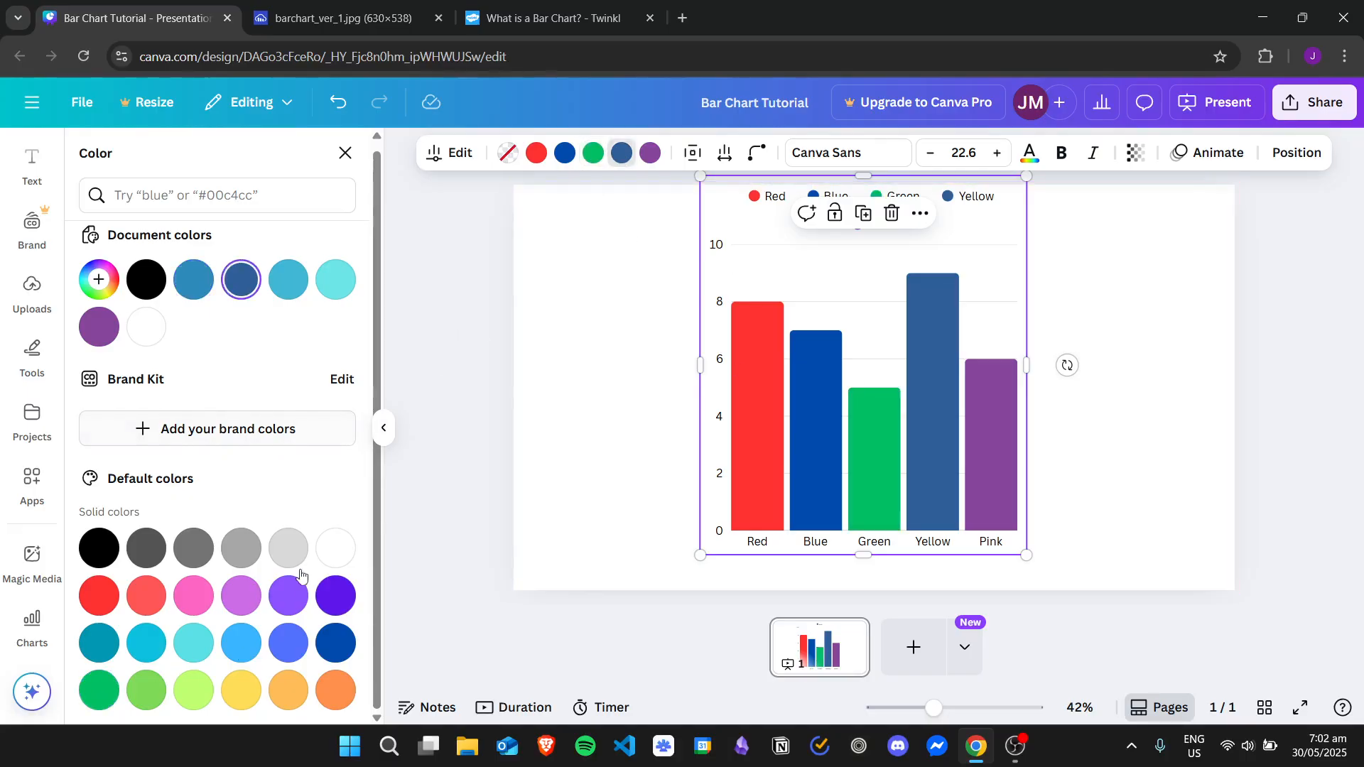
pyautogui.click(247, 694)
pyautogui.click(650, 152)
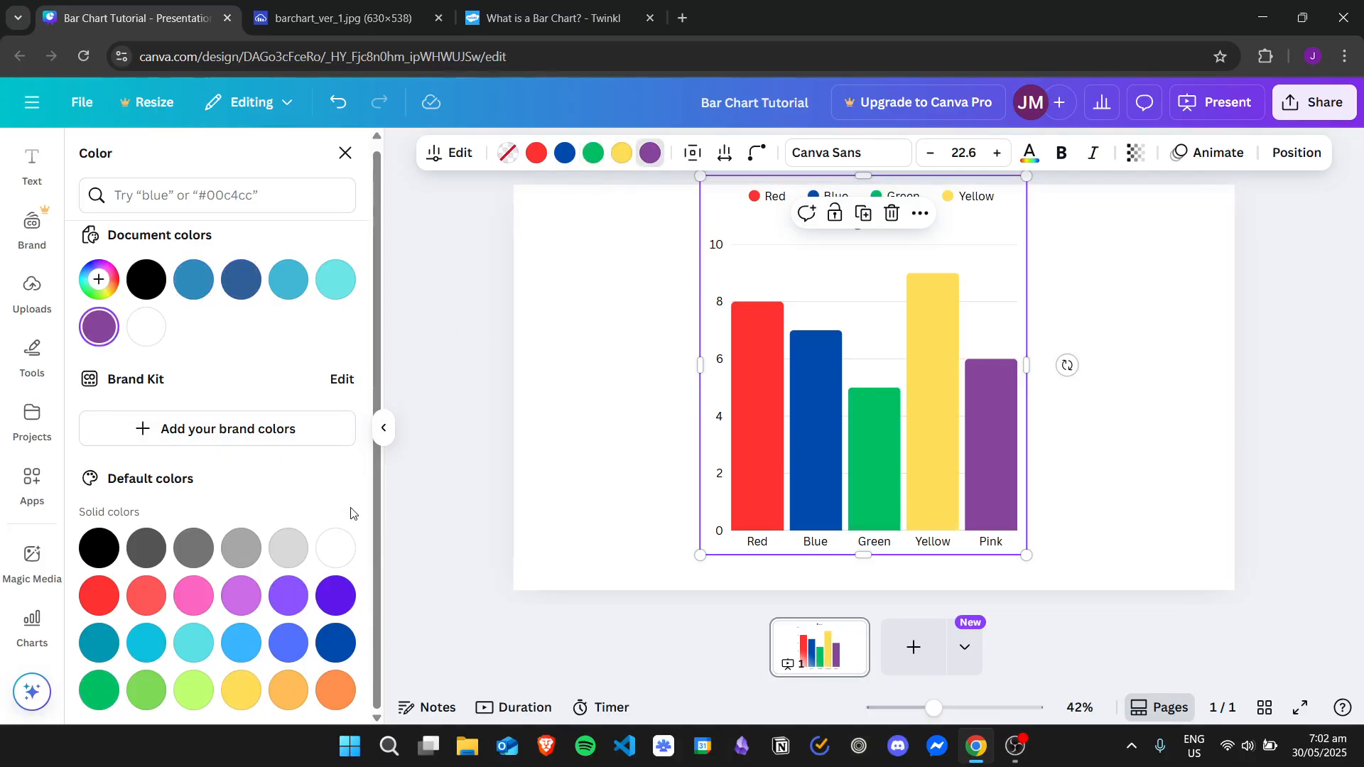
pyautogui.click(194, 596)
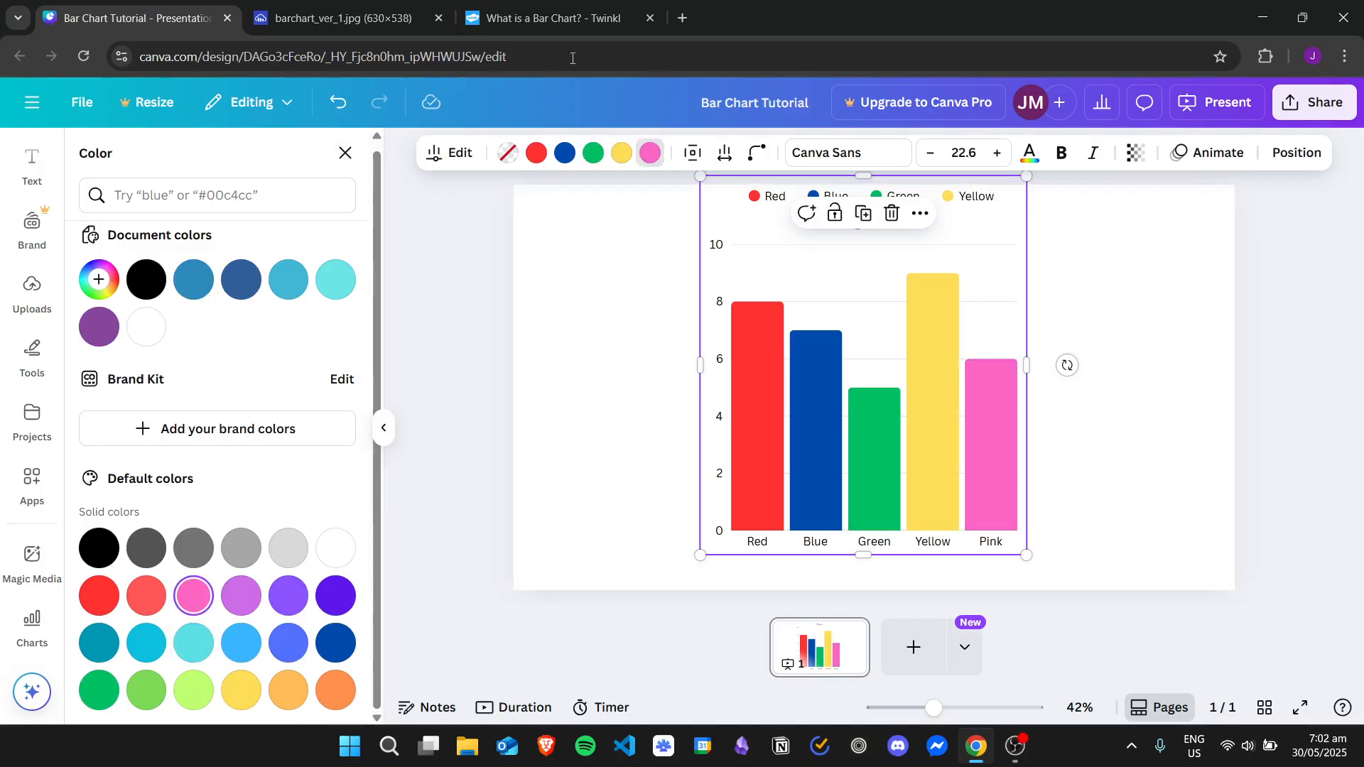
# Compare the recoloured bar chart with the Favourite Colour reference chart
pyautogui.click(406, 14)
pyautogui.click(98, 19)
pyautogui.click(341, 17)
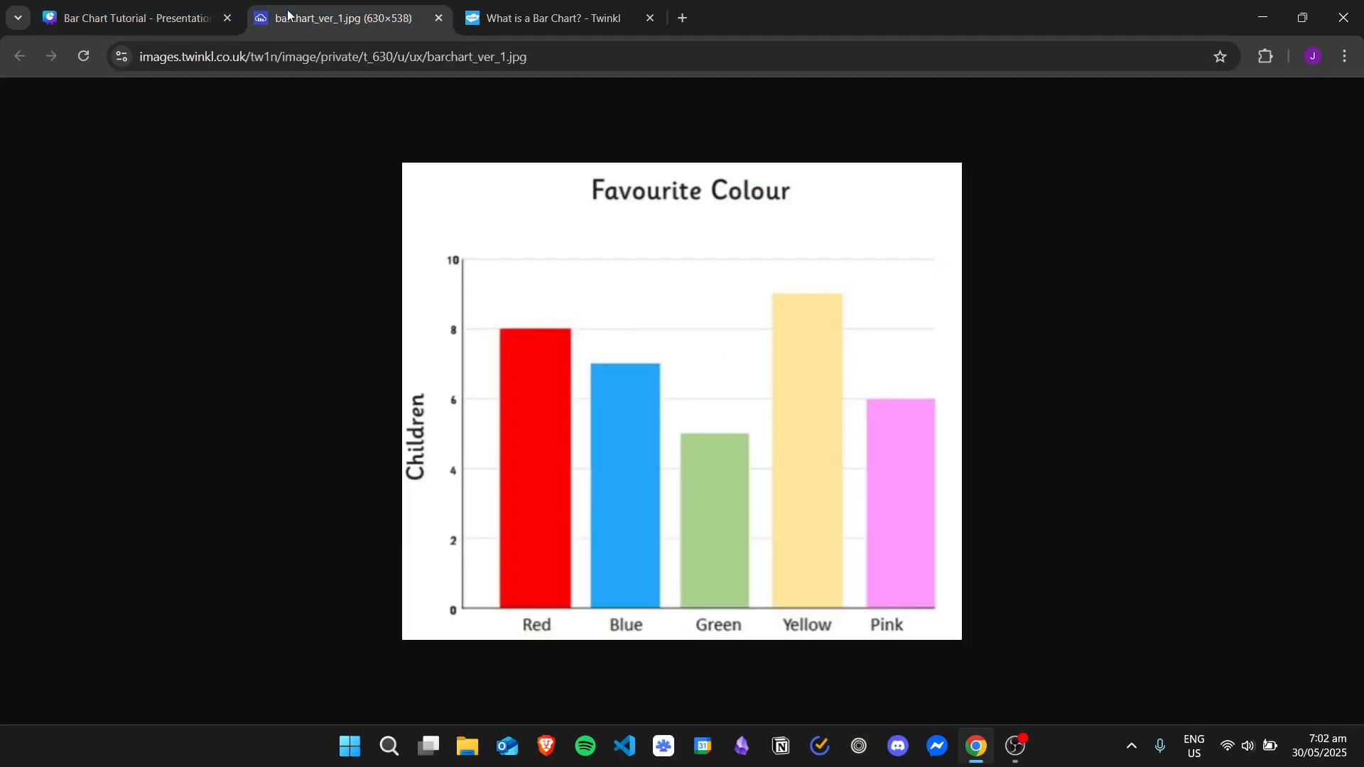
pyautogui.click(135, 17)
pyautogui.click(1226, 332)
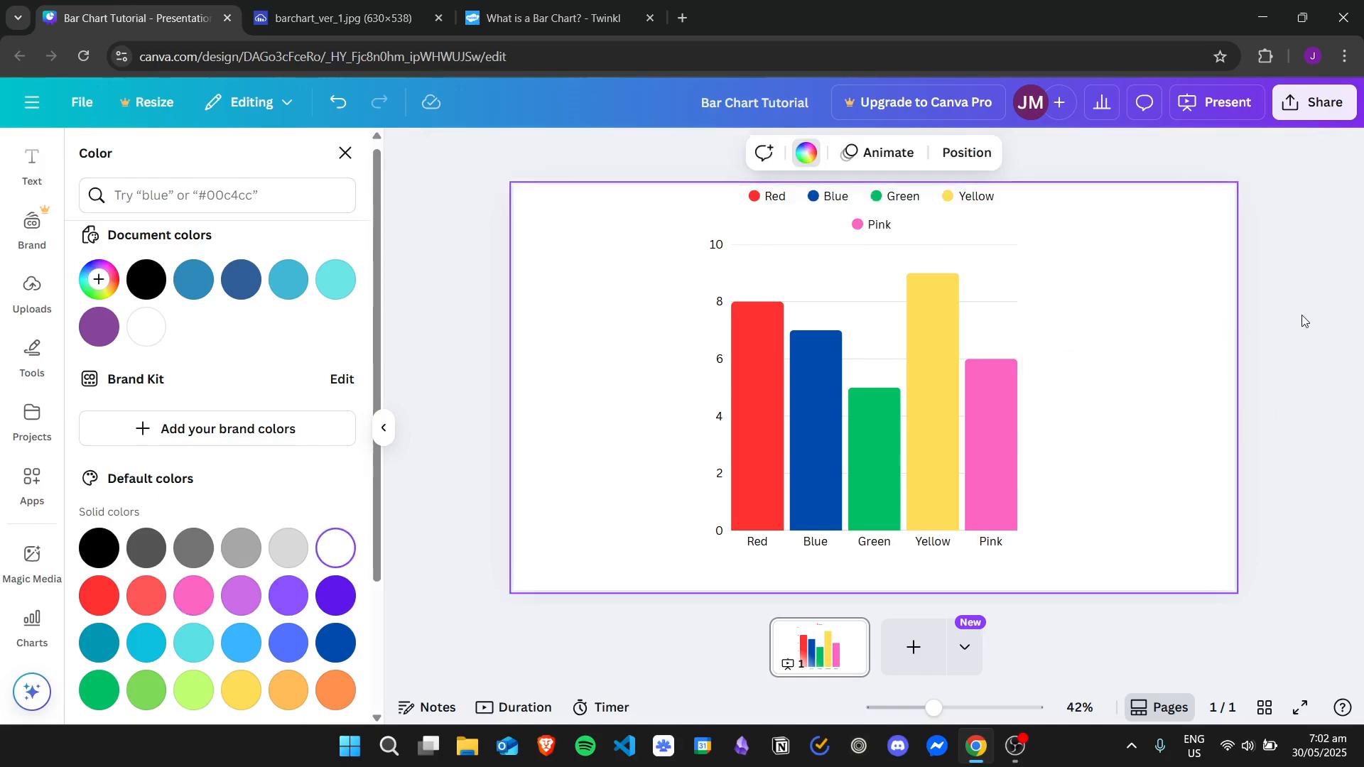
# Widen the bar chart on both sides and centre it on the page
pyautogui.click(965, 254)
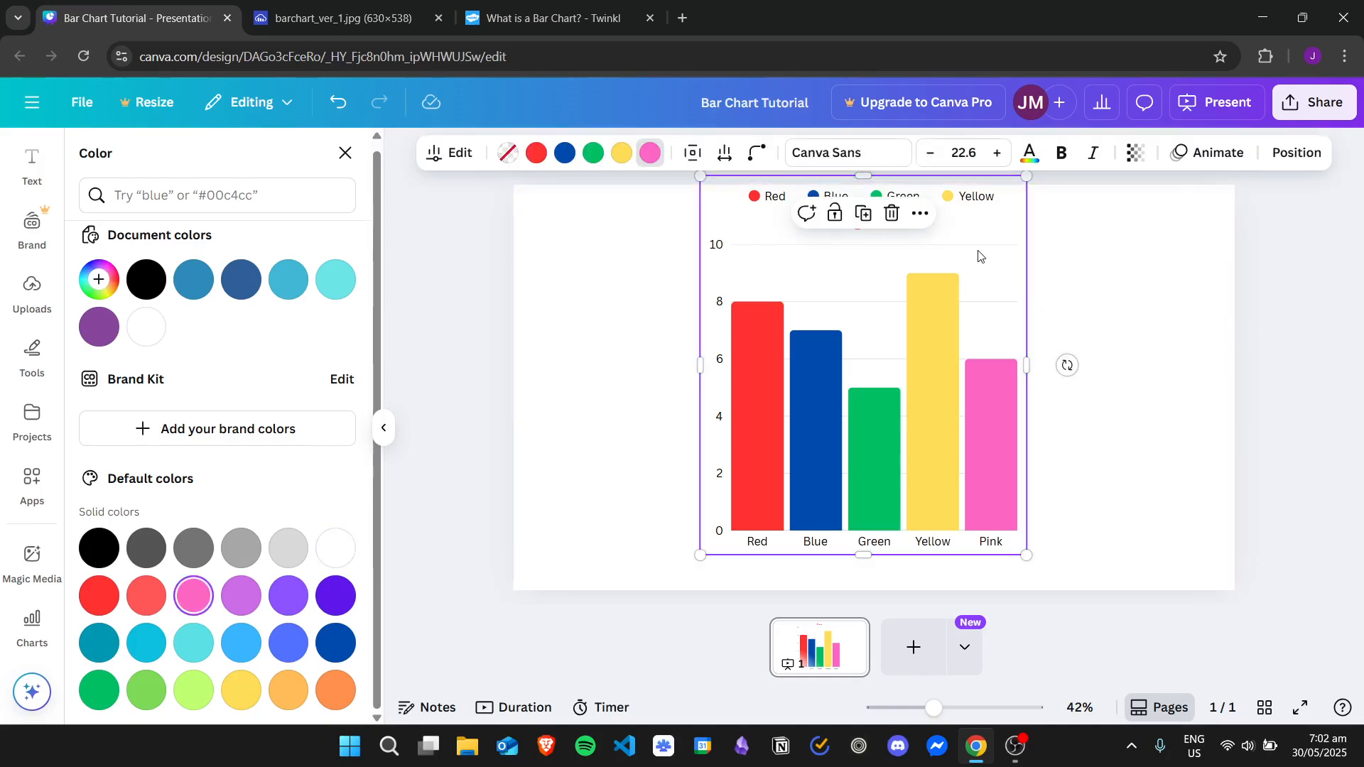
pyautogui.moveTo(981, 256)
pyautogui.mouseDown()
pyautogui.moveTo(813, 280)
pyautogui.moveTo(1132, 280)
pyautogui.moveTo(840, 277)
pyautogui.moveTo(982, 275)
pyautogui.mouseUp()
pyautogui.moveTo(712, 388); pyautogui.dragTo(577, 381)
pyautogui.moveTo(1058, 304); pyautogui.dragTo(1059, 274)
pyautogui.moveTo(1073, 382); pyautogui.dragTo(1116, 372)
pyautogui.moveTo(1077, 295)
pyautogui.mouseDown()
pyautogui.moveTo(1044, 290)
pyautogui.moveTo(1070, 293)
pyautogui.mouseUp()
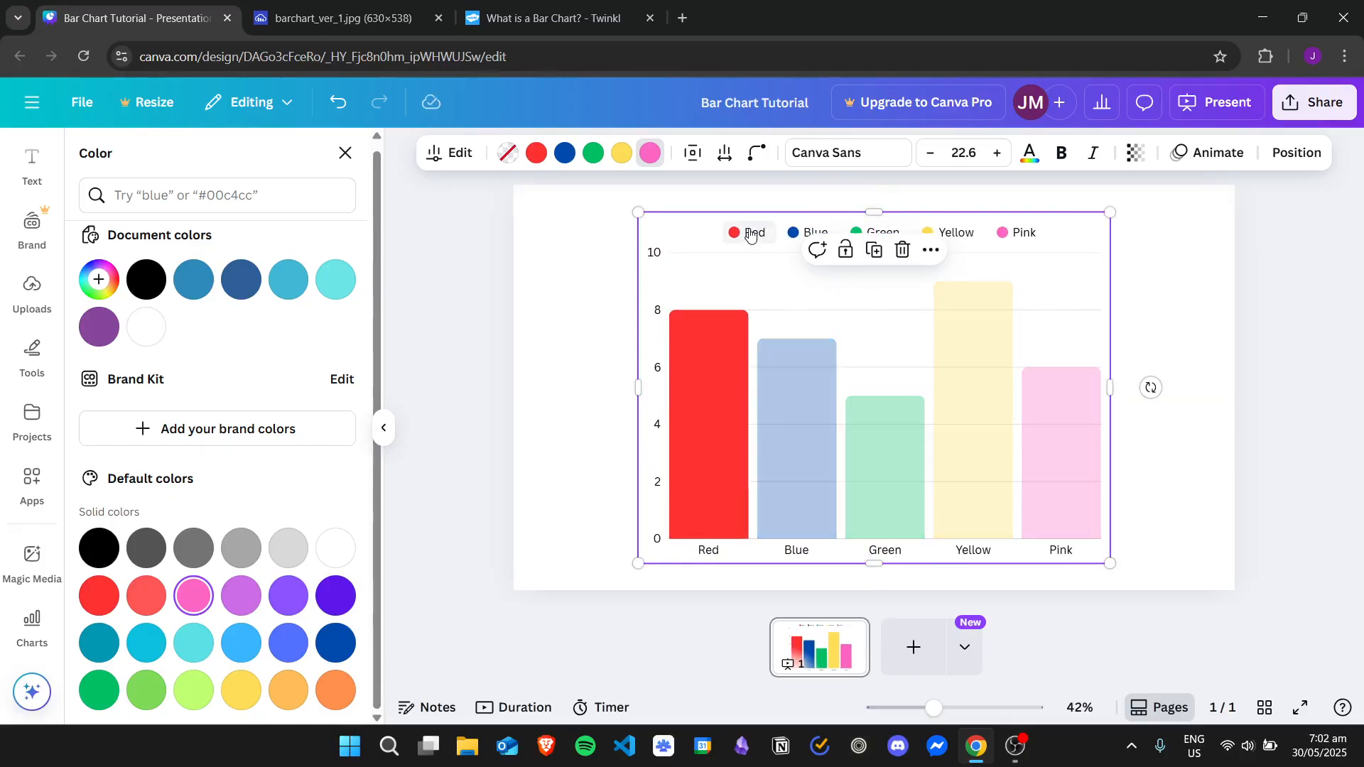
# Test the chart's legend entries by highlighting individual bars, and clear the highlights again
pyautogui.click(807, 233)
pyautogui.click(881, 232)
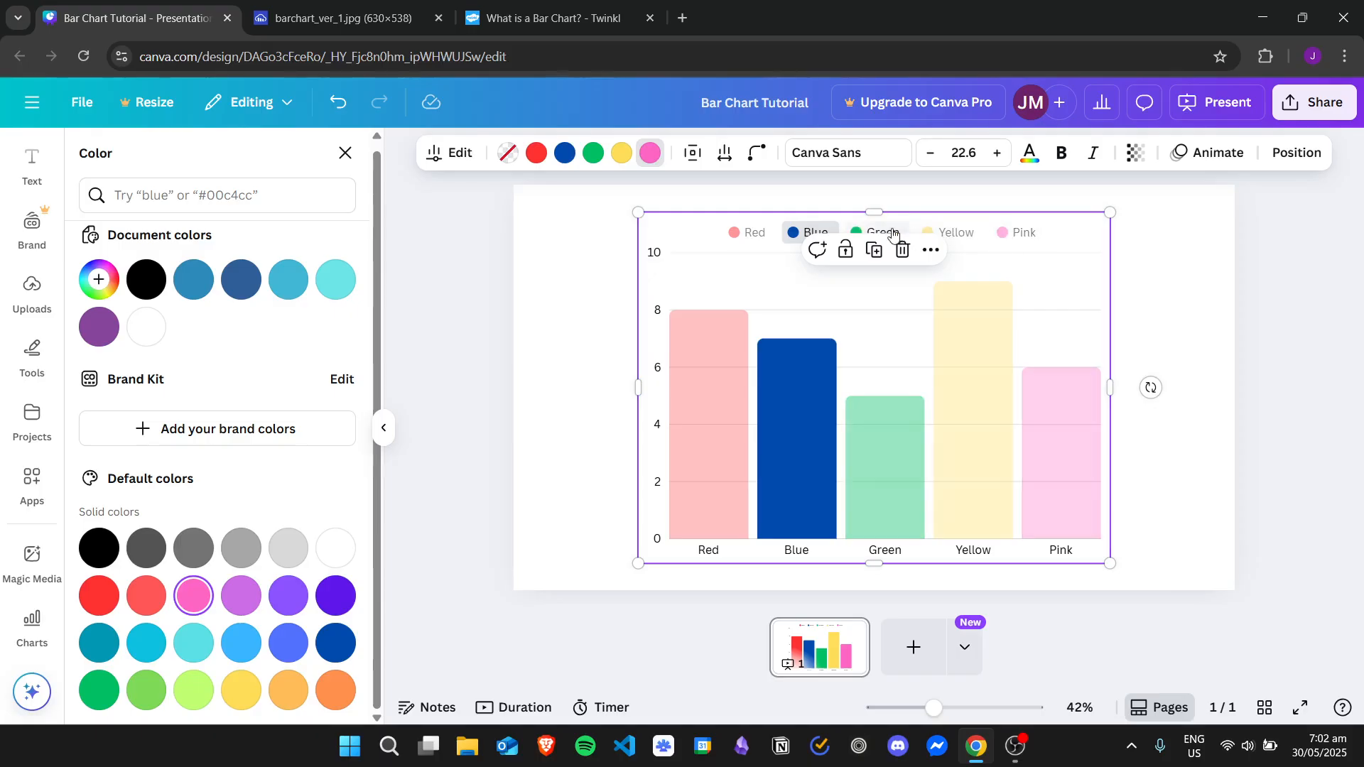
pyautogui.click(1157, 267)
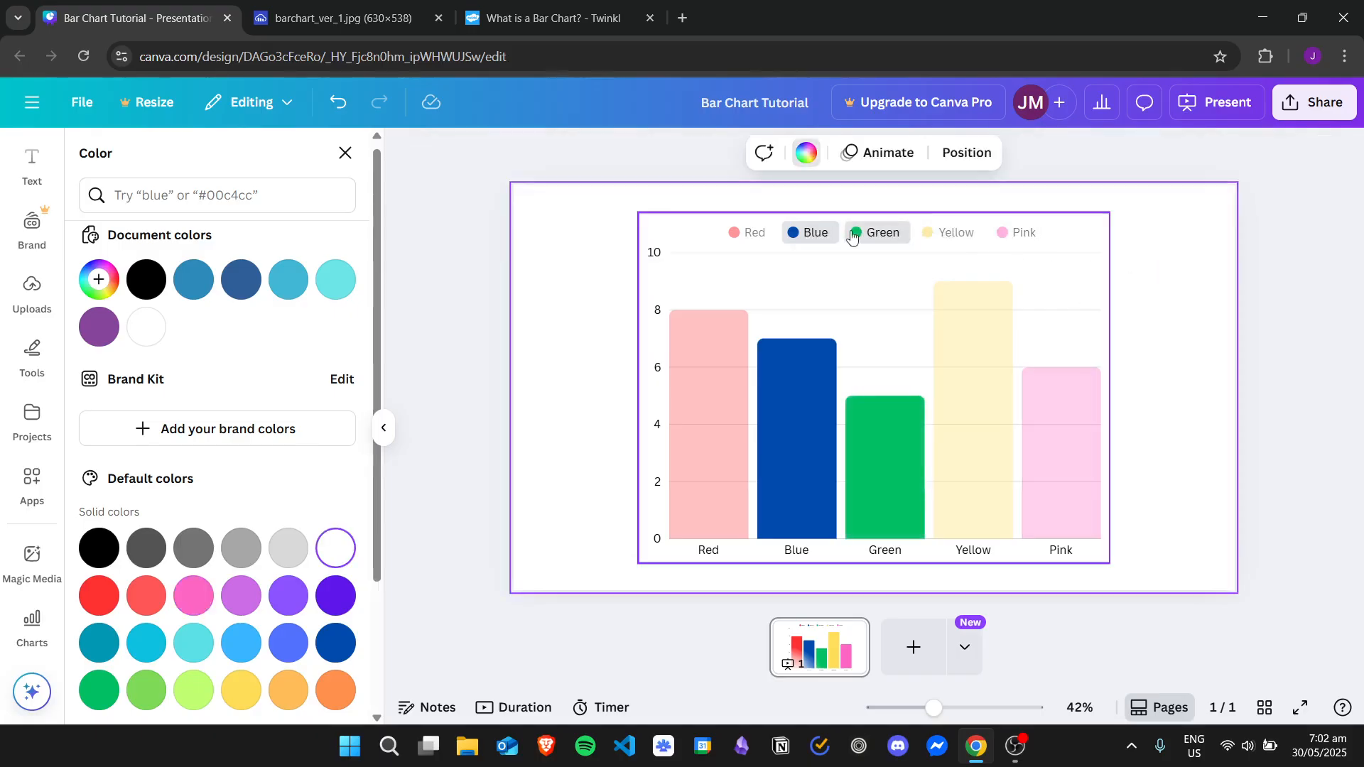
pyautogui.click(935, 304)
pyautogui.click(1020, 233)
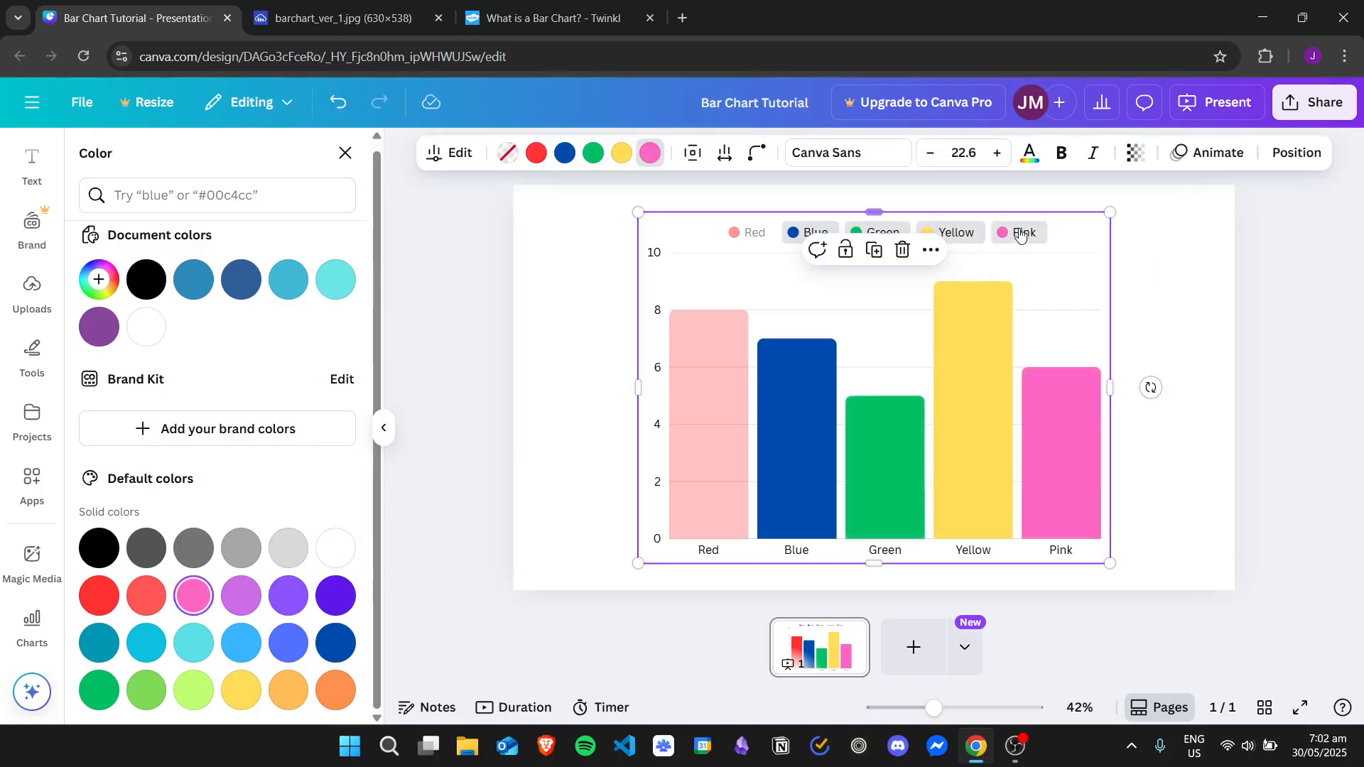
pyautogui.click(1020, 233)
pyautogui.click(955, 232)
pyautogui.click(881, 233)
pyautogui.click(808, 232)
pyautogui.click(754, 233)
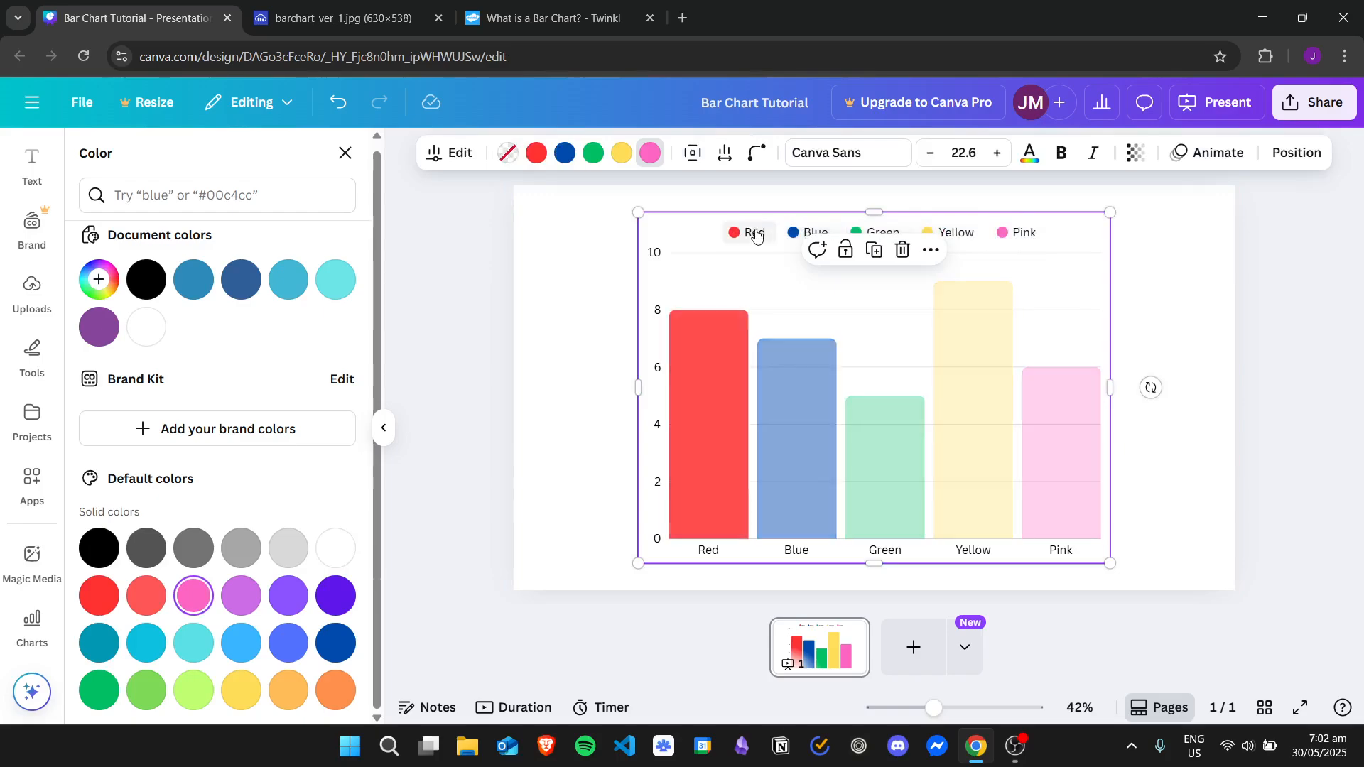
pyautogui.click(755, 234)
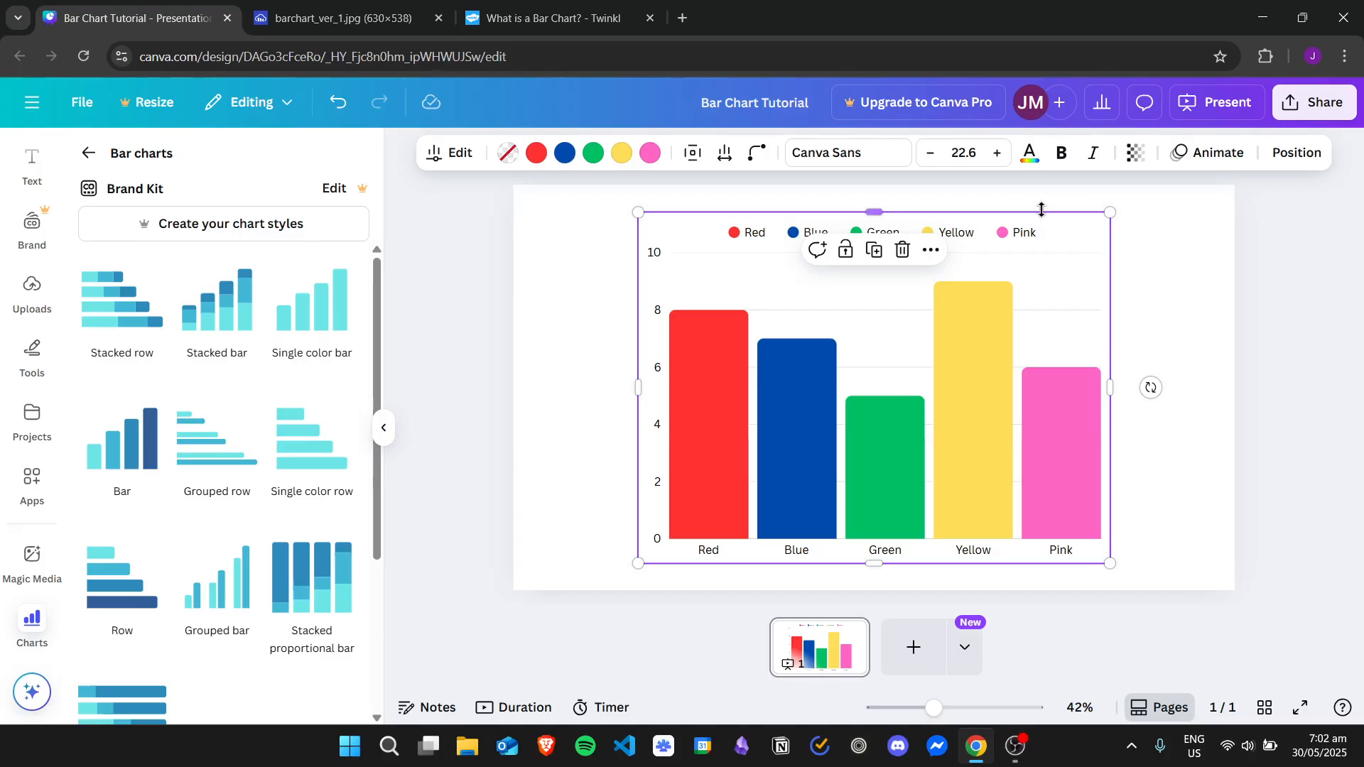
# Increase the bar chart's text size to 25.6
pyautogui.click(1144, 284)
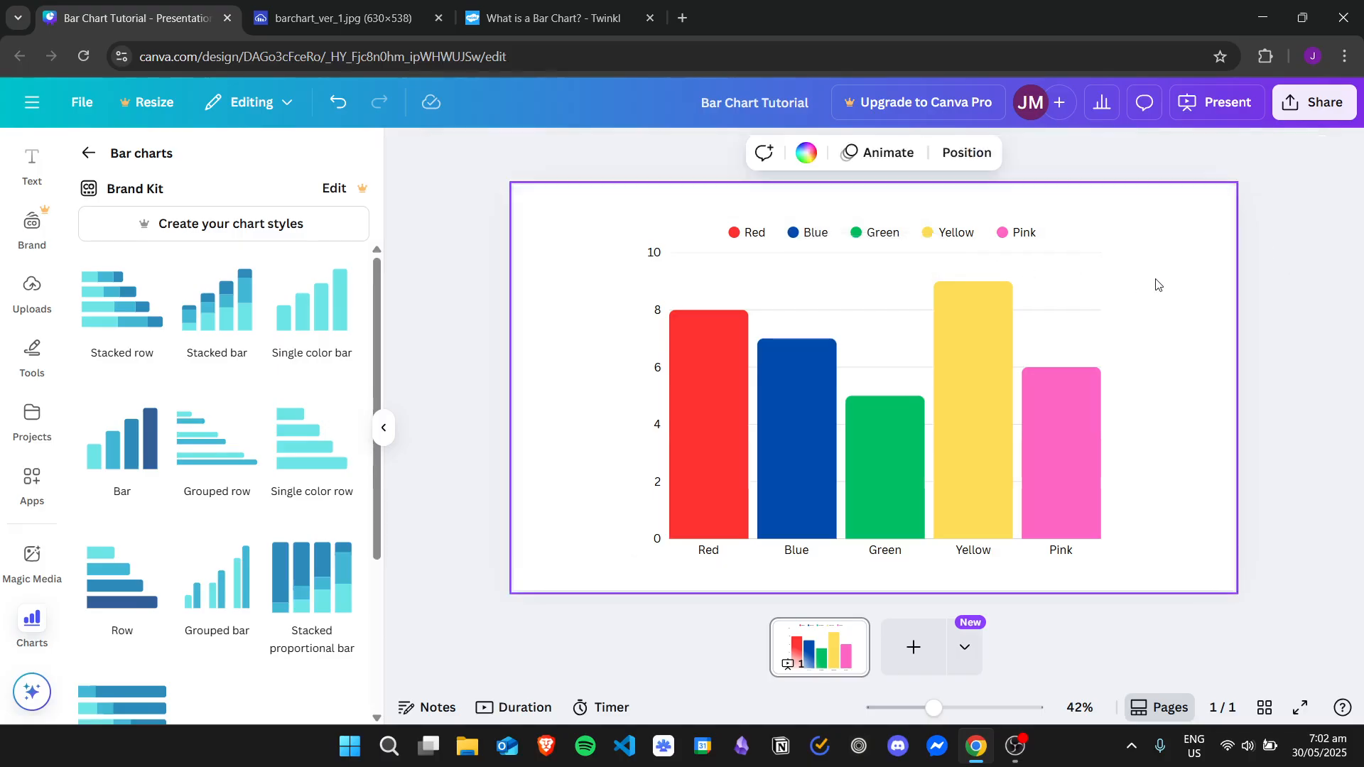
pyautogui.click(1057, 280)
pyautogui.click(1001, 161)
pyautogui.click(1001, 161)
# Set the bar chart's text size to 24
pyautogui.click(1002, 161)
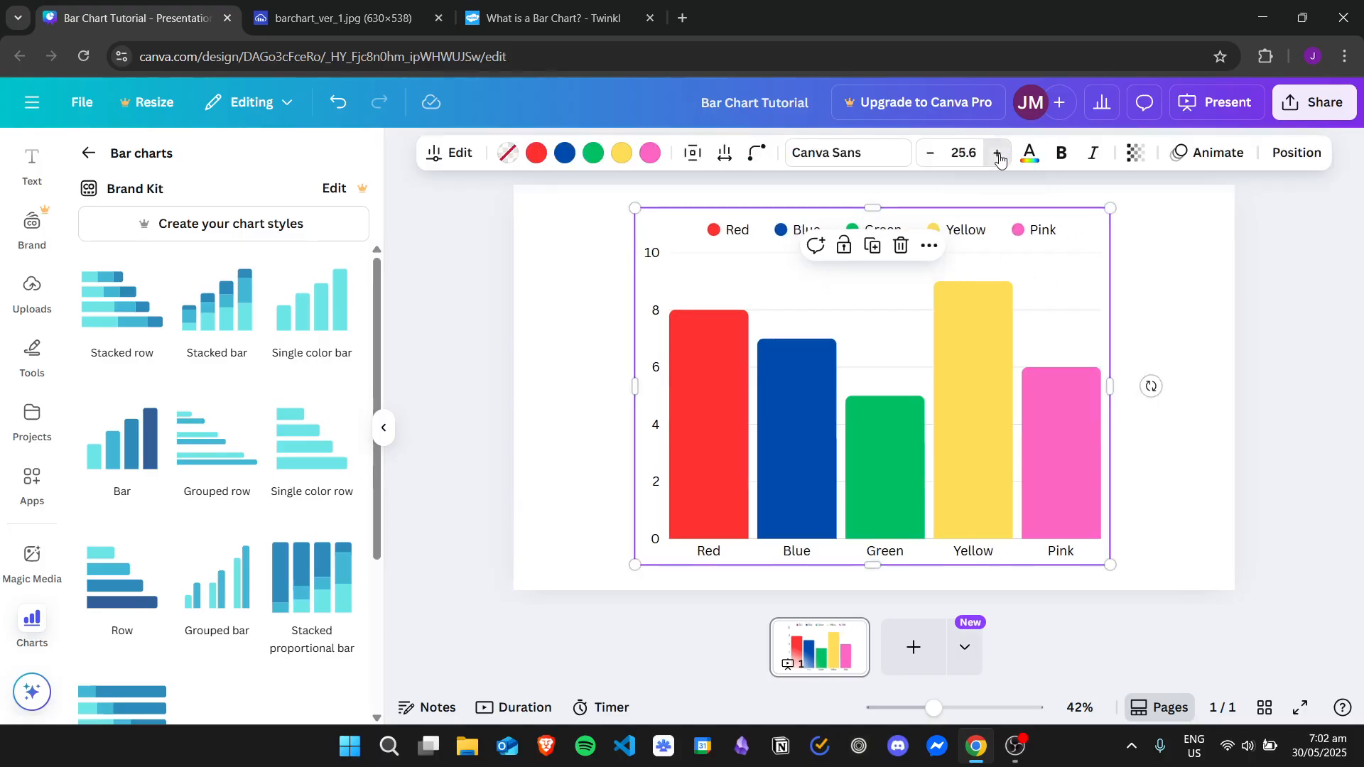
pyautogui.click(1002, 161)
pyautogui.click(1001, 160)
pyautogui.click(1001, 161)
pyautogui.click(929, 159)
pyautogui.click(929, 153)
pyautogui.click(929, 153)
pyautogui.click(929, 153)
pyautogui.click(928, 153)
pyautogui.click(965, 152)
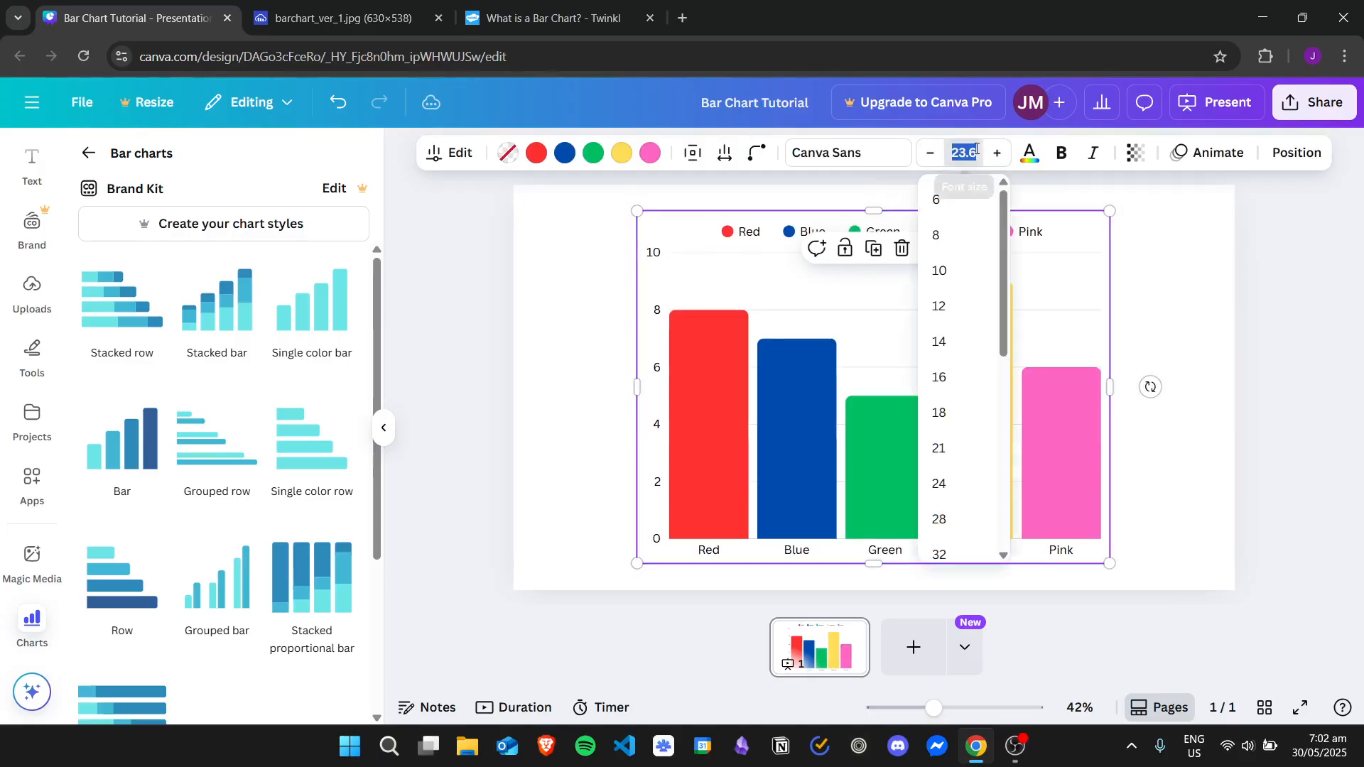
pyautogui.moveTo(1002, 240); pyautogui.dragTo(1002, 288)
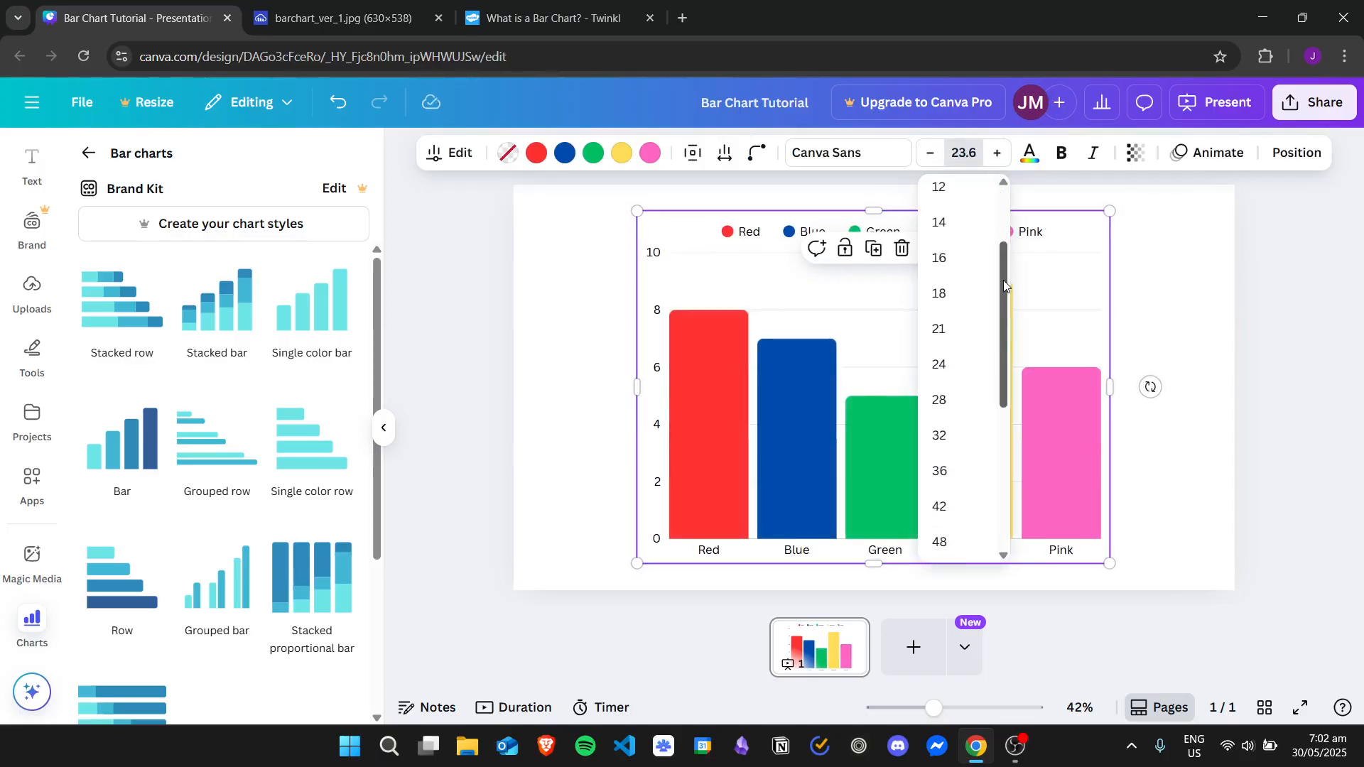
pyautogui.click(949, 367)
pyautogui.click(1159, 274)
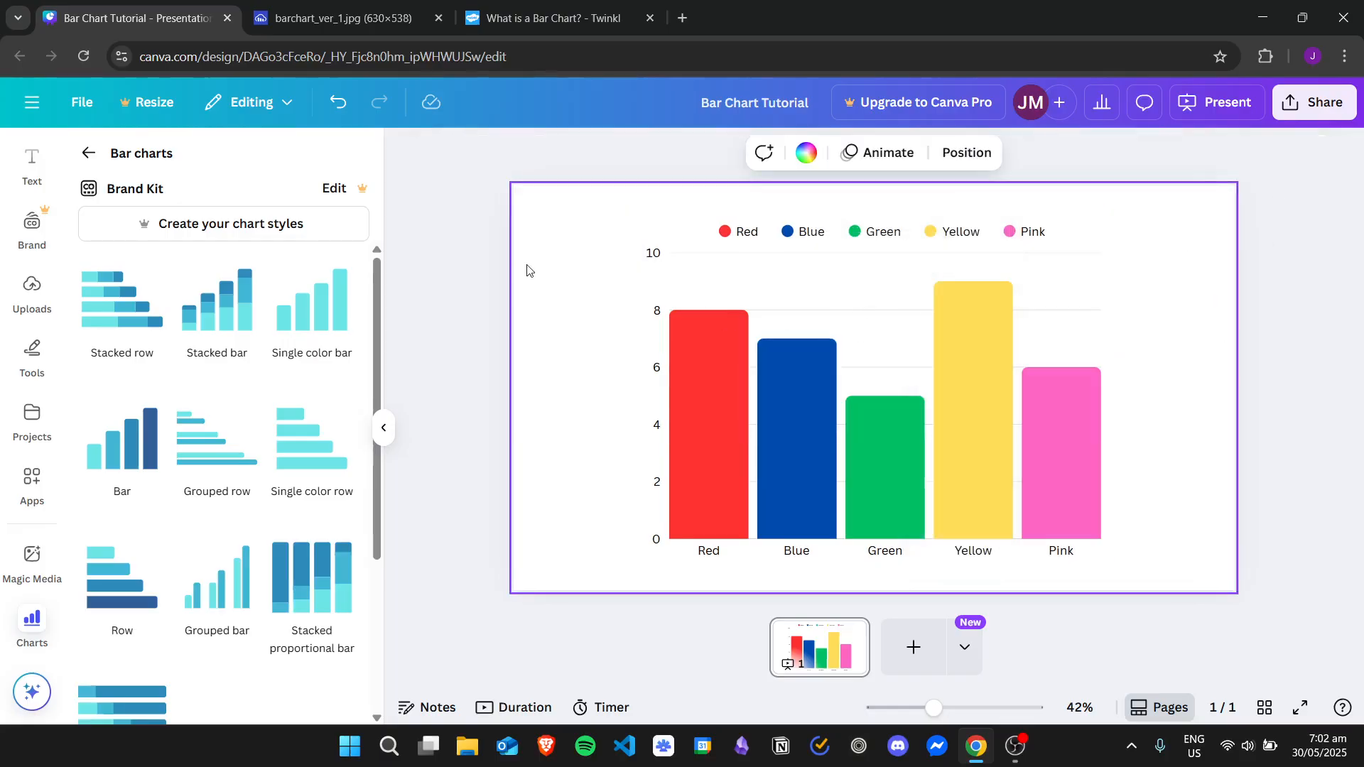
# Open the bar chart's data table in the expanded editor and look through the chart setup options
pyautogui.click(874, 304)
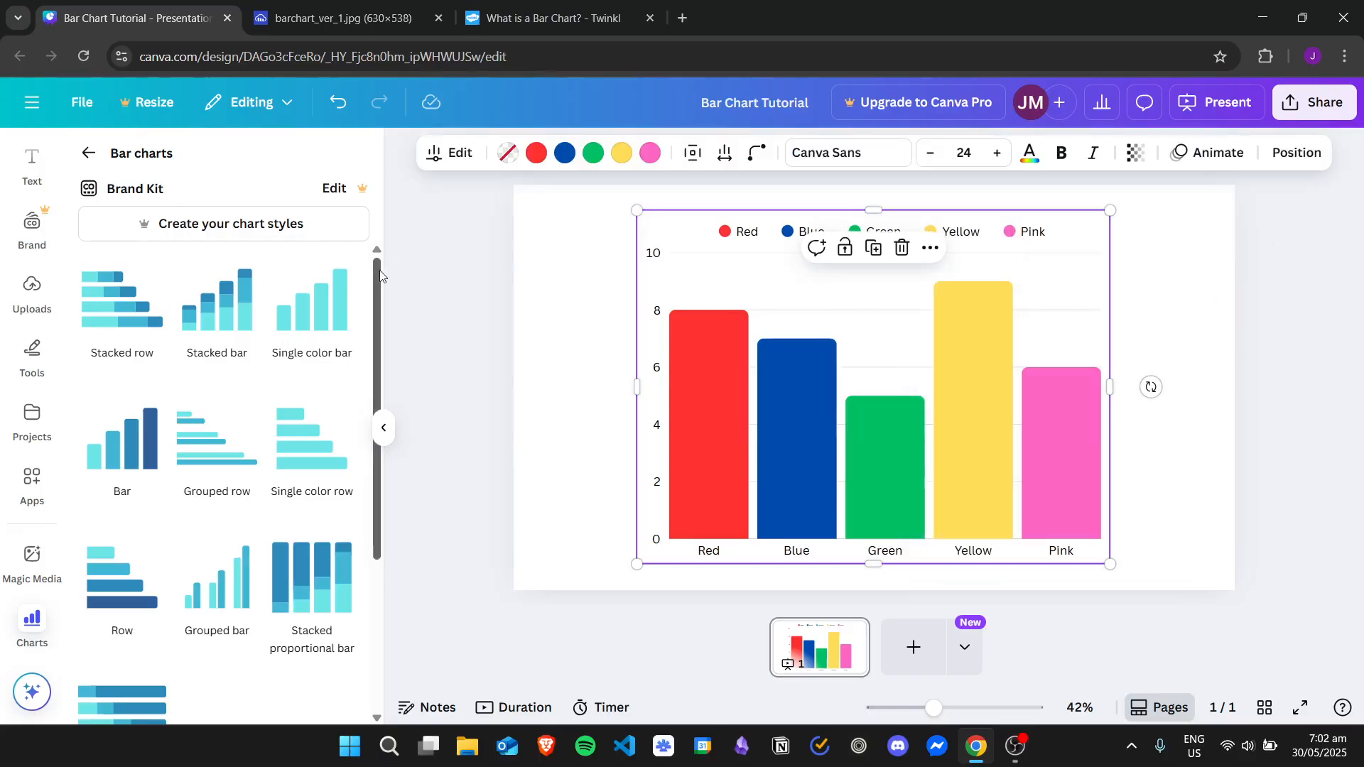
pyautogui.doubleClick(808, 315)
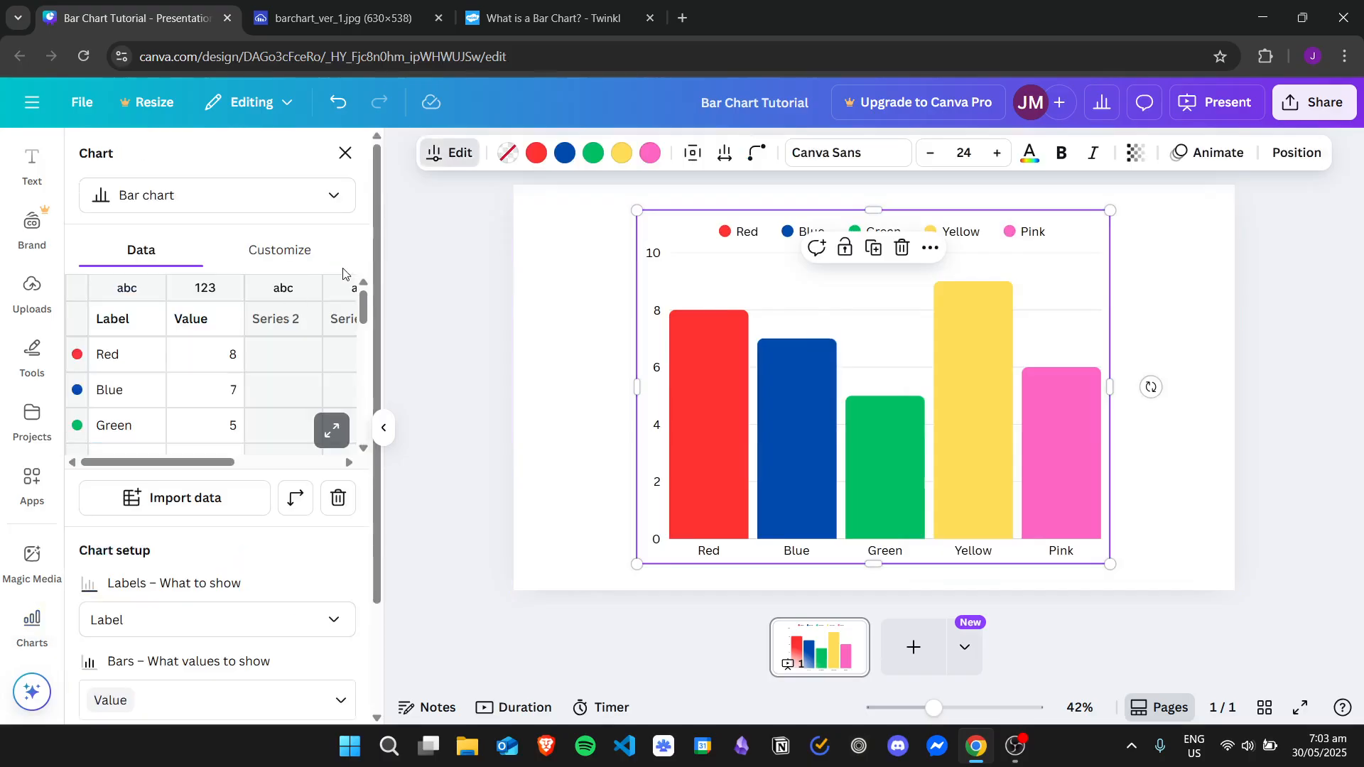
pyautogui.click(336, 430)
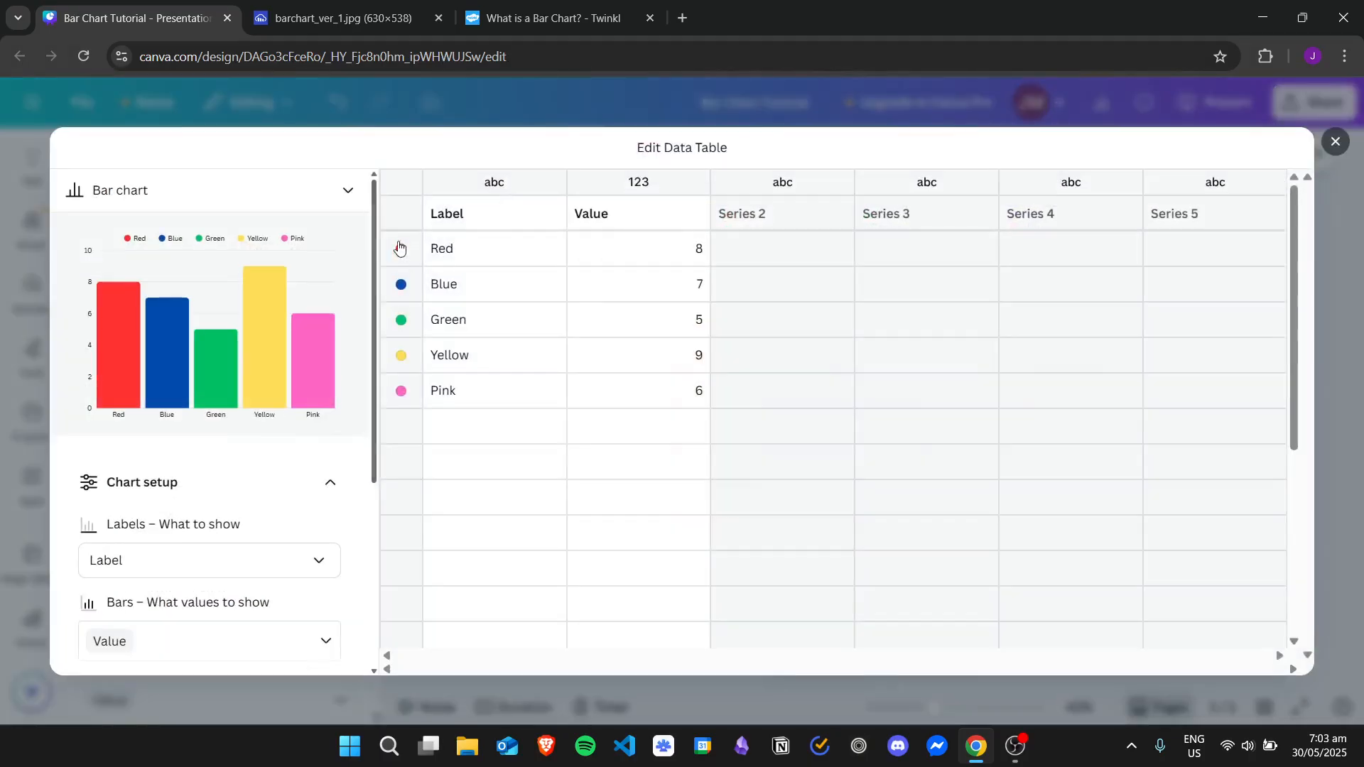
pyautogui.scroll(-2, 372, 299)
pyautogui.scroll(-2, 372, 299)
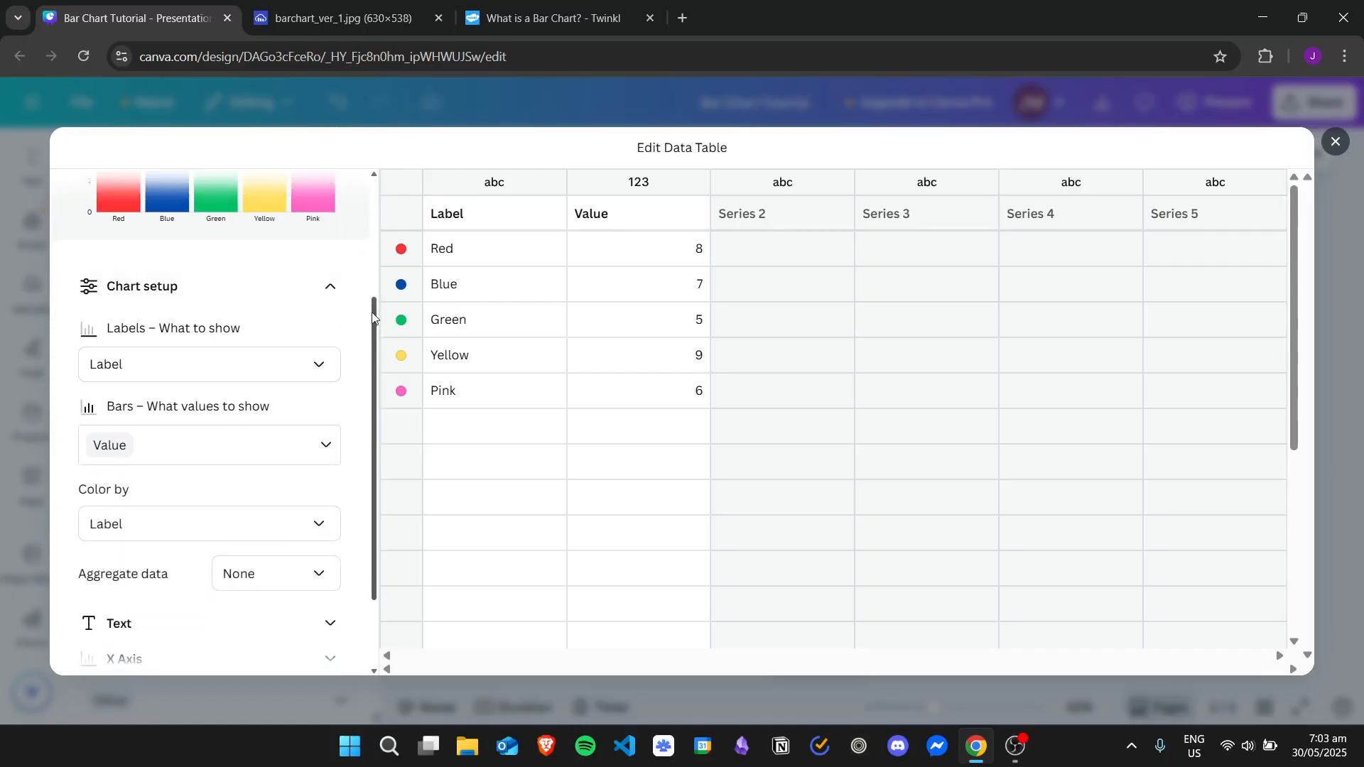
pyautogui.scroll(-1, 288, 277)
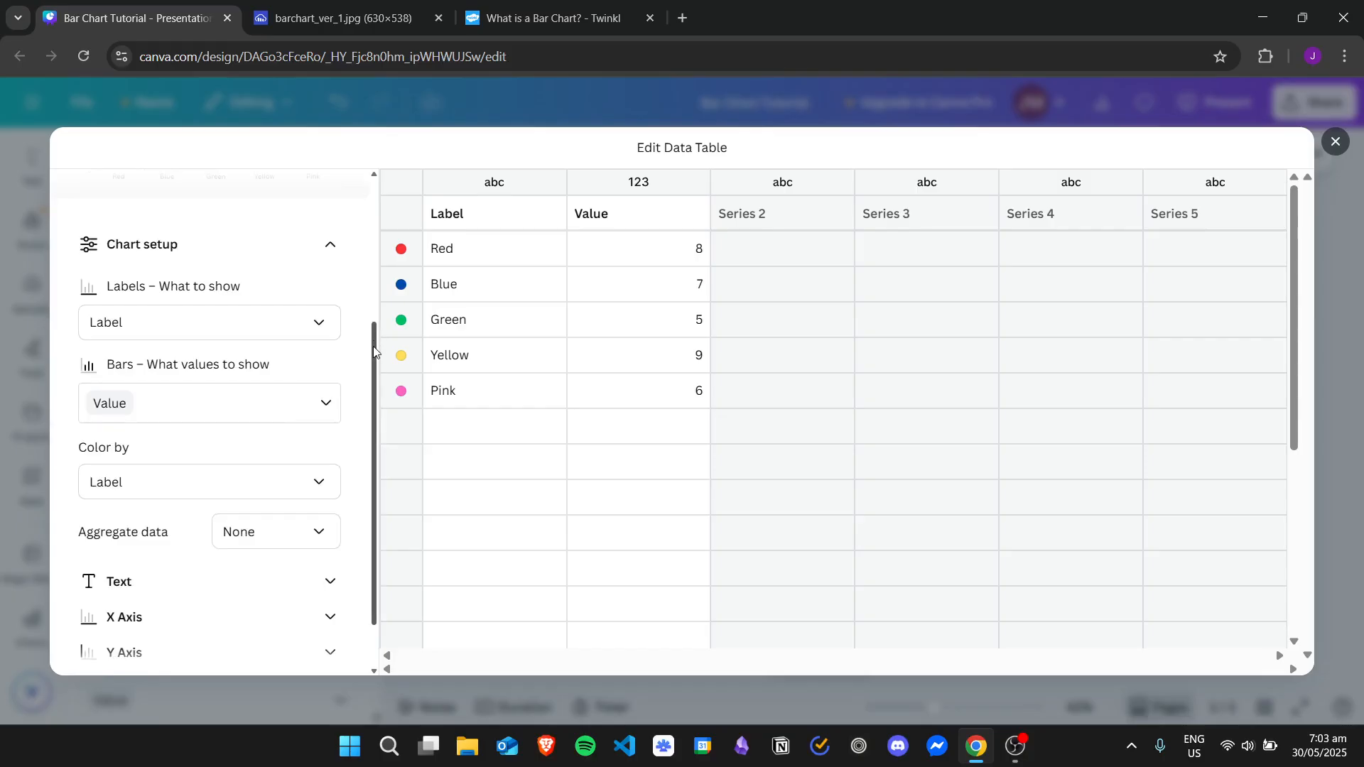
pyautogui.scroll(-1, 379, 434)
pyautogui.moveTo(375, 453); pyautogui.dragTo(408, 316)
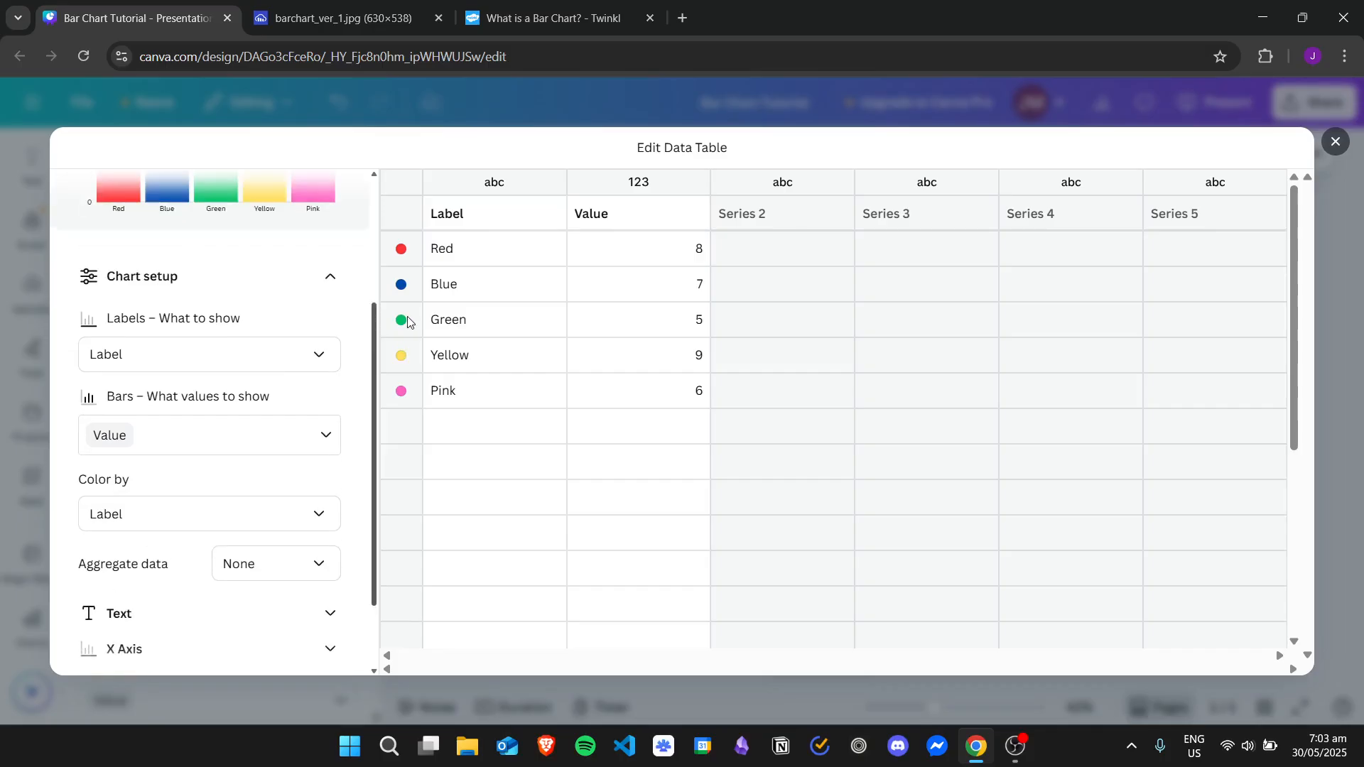
# Hide the bar chart's legend in the chart's text settings
pyautogui.click(327, 282)
pyautogui.click(280, 516)
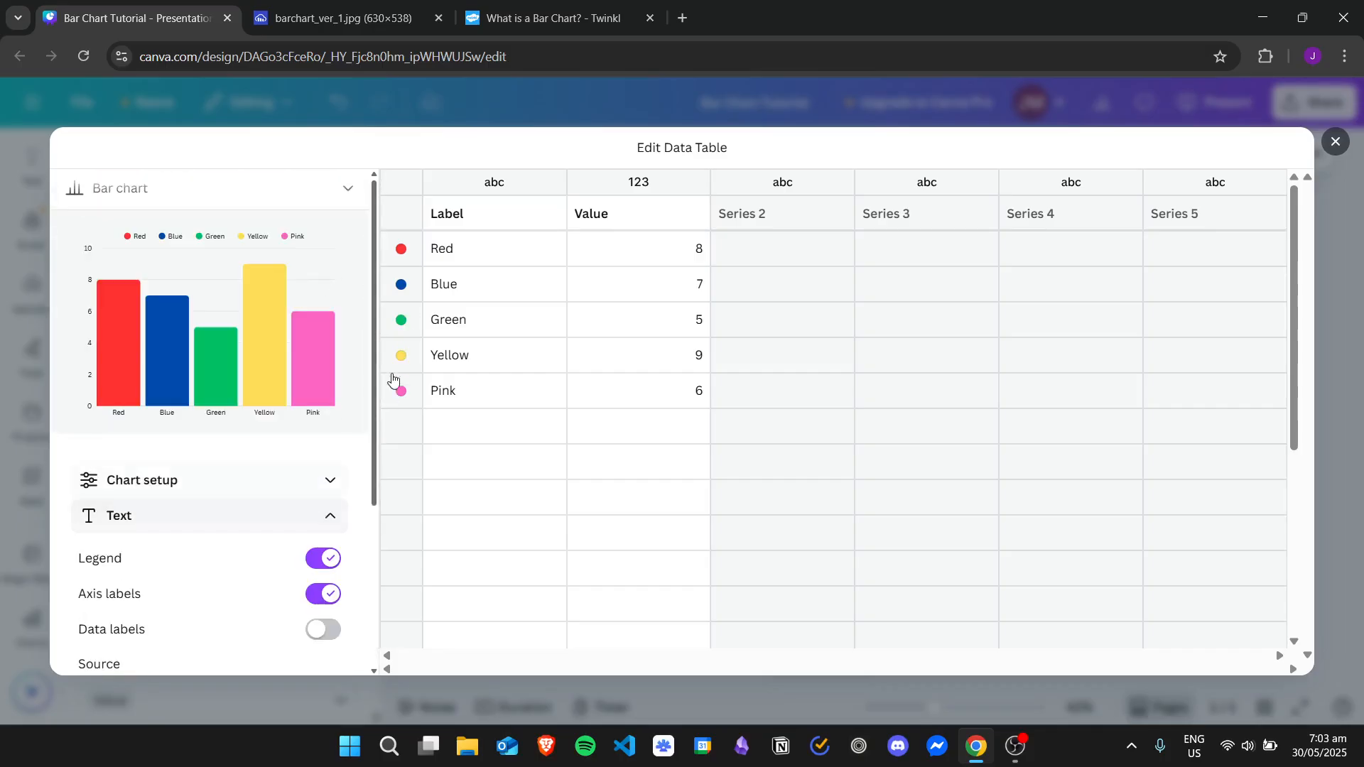
pyautogui.moveTo(372, 339)
pyautogui.mouseDown()
pyautogui.moveTo(381, 368)
pyautogui.moveTo(385, 346)
pyautogui.mouseUp()
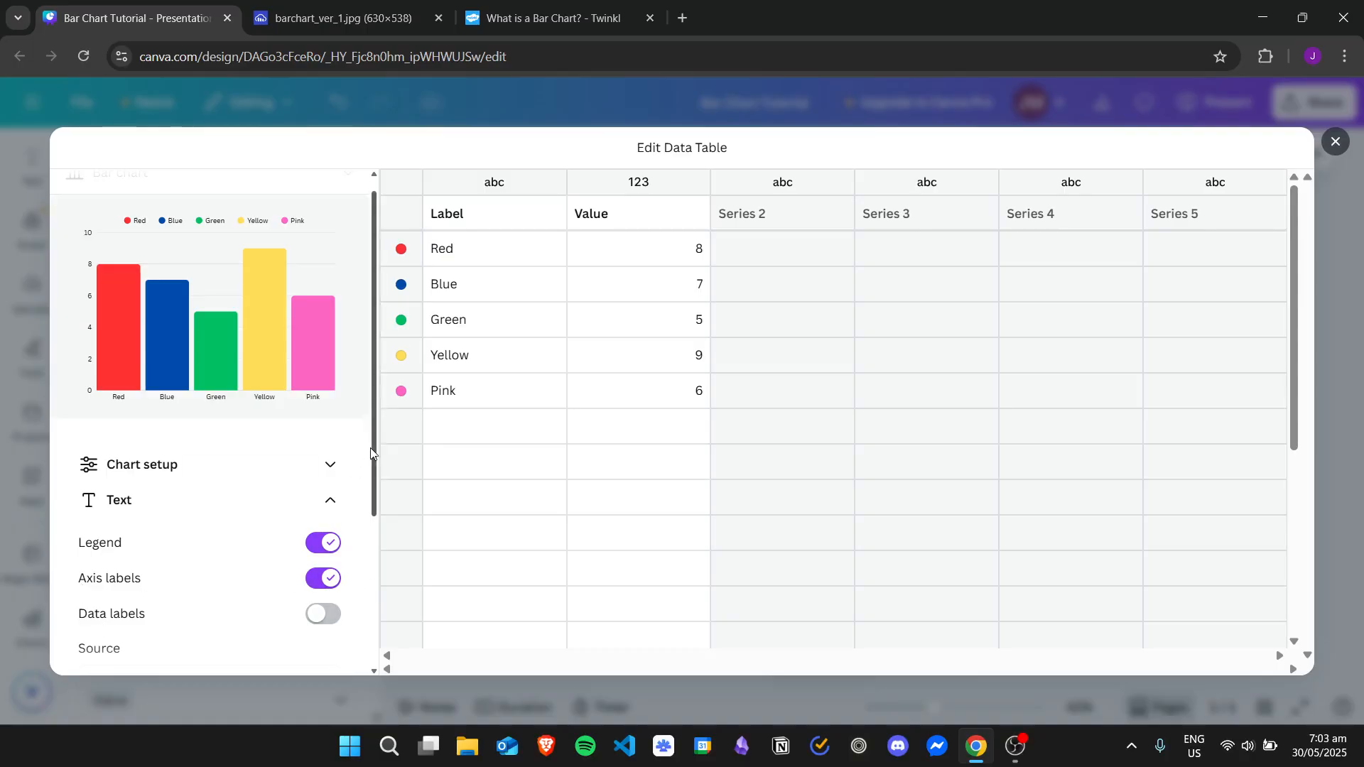
pyautogui.moveTo(374, 449)
pyautogui.mouseDown()
pyautogui.moveTo(378, 482)
pyautogui.moveTo(381, 432)
pyautogui.mouseUp()
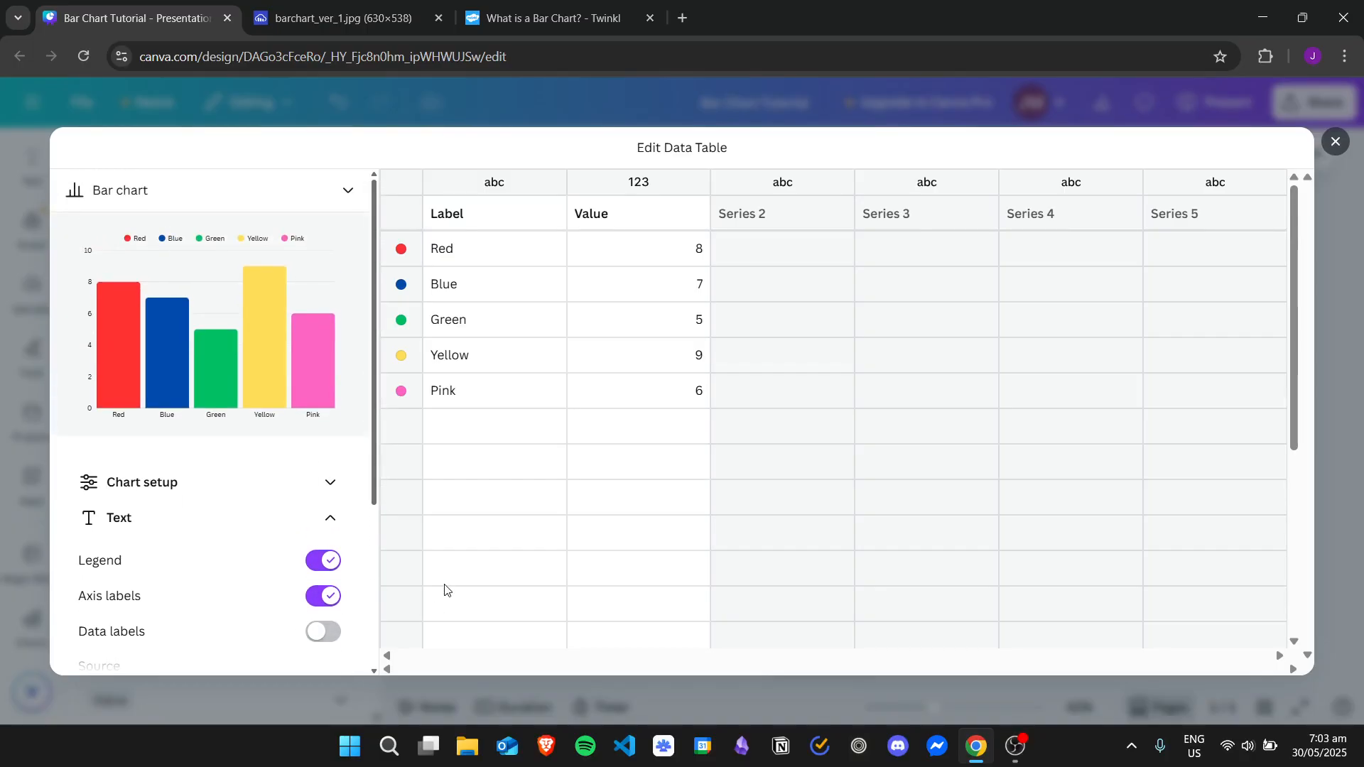
pyautogui.click(329, 559)
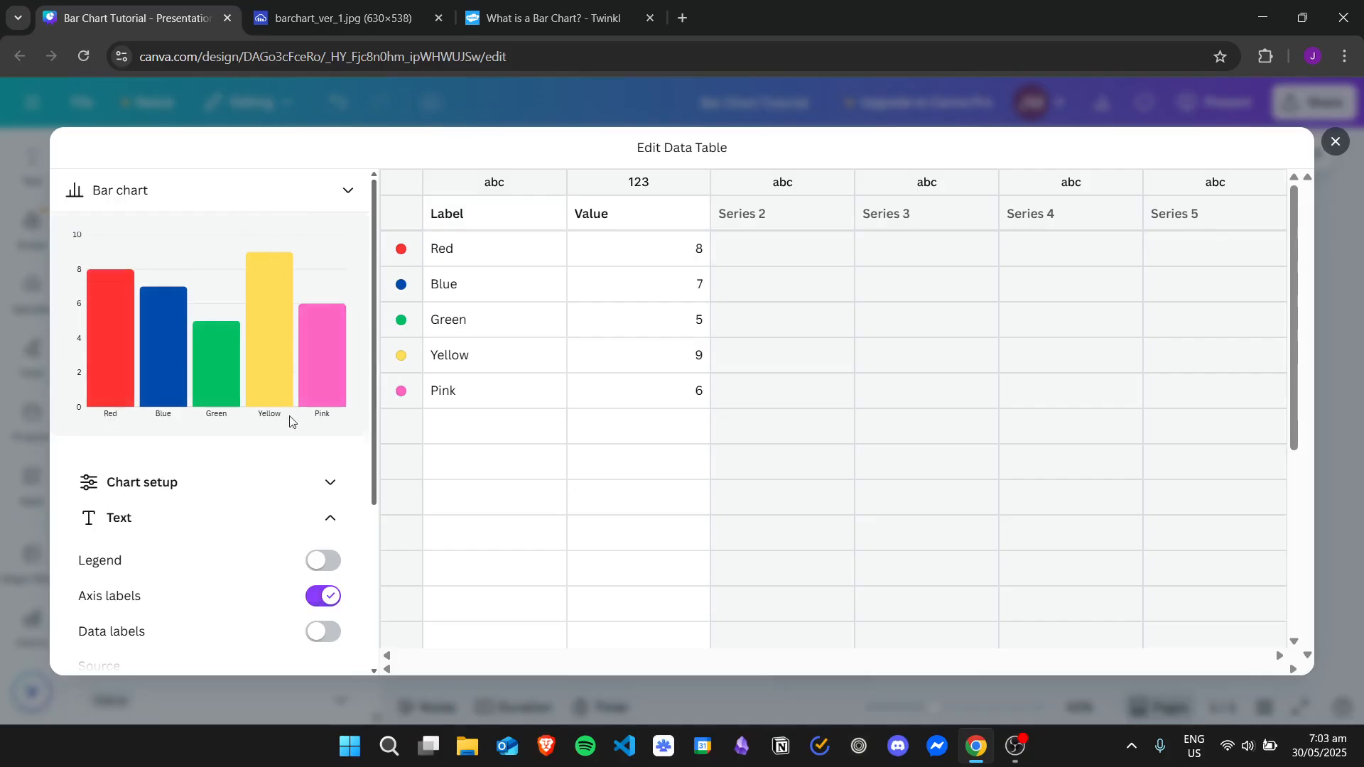
# Try the bar chart with axis labels hidden and data labels shown, and restore both settings
pyautogui.click(331, 599)
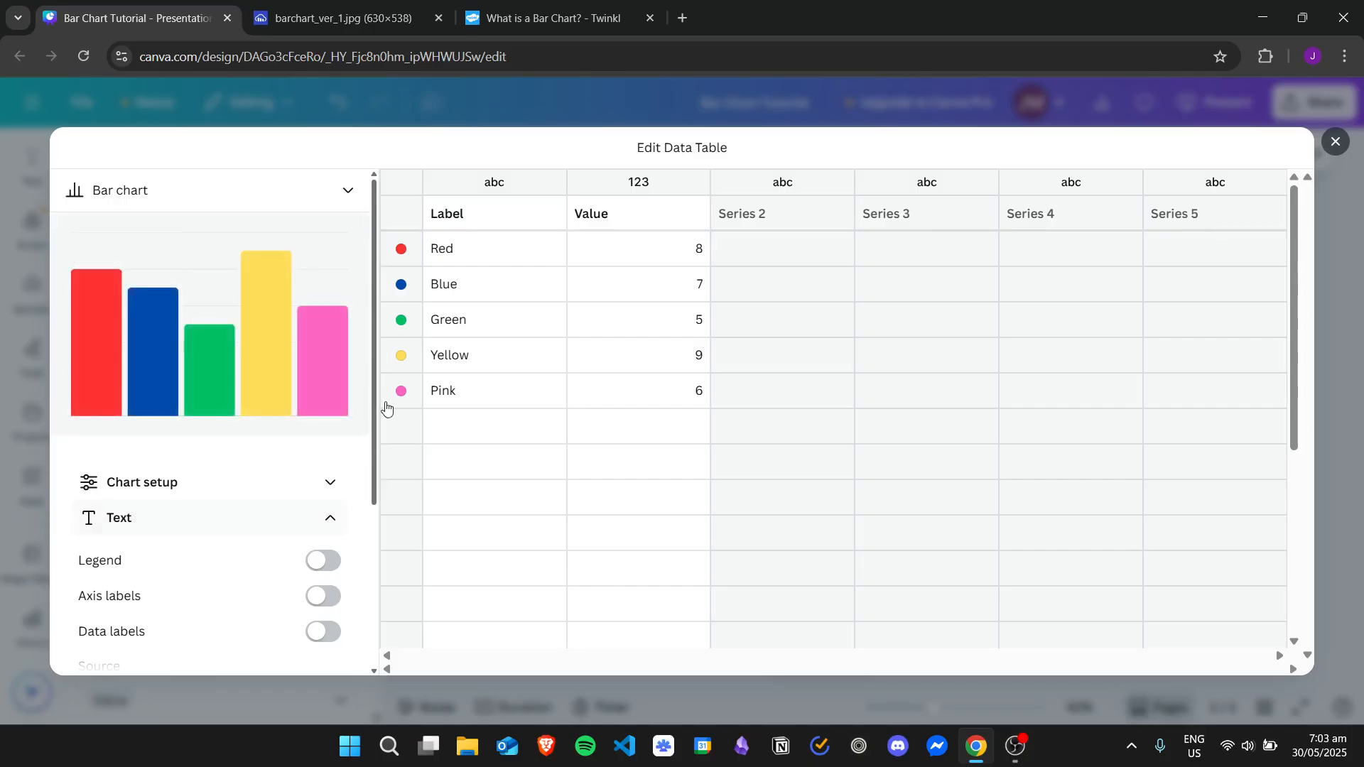
pyautogui.scroll(-1, 327, 583)
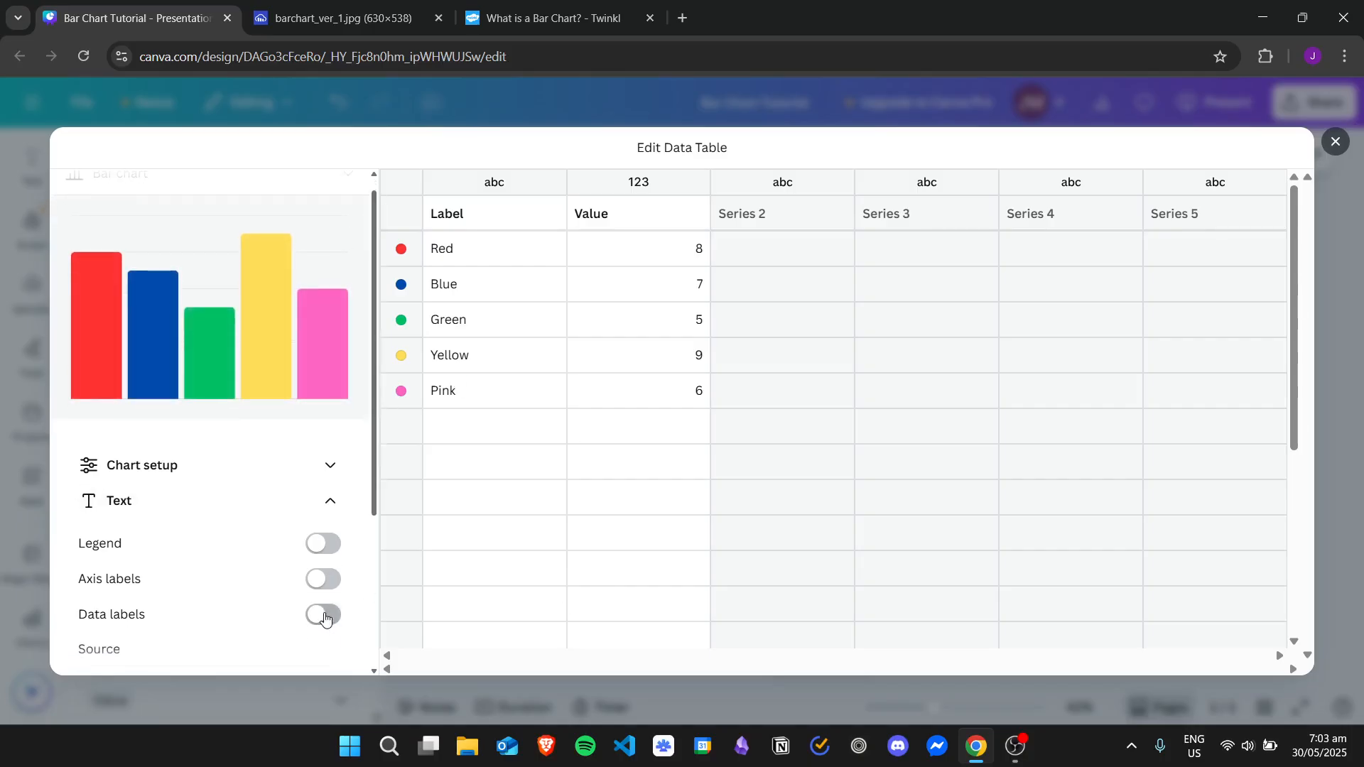
pyautogui.click(325, 615)
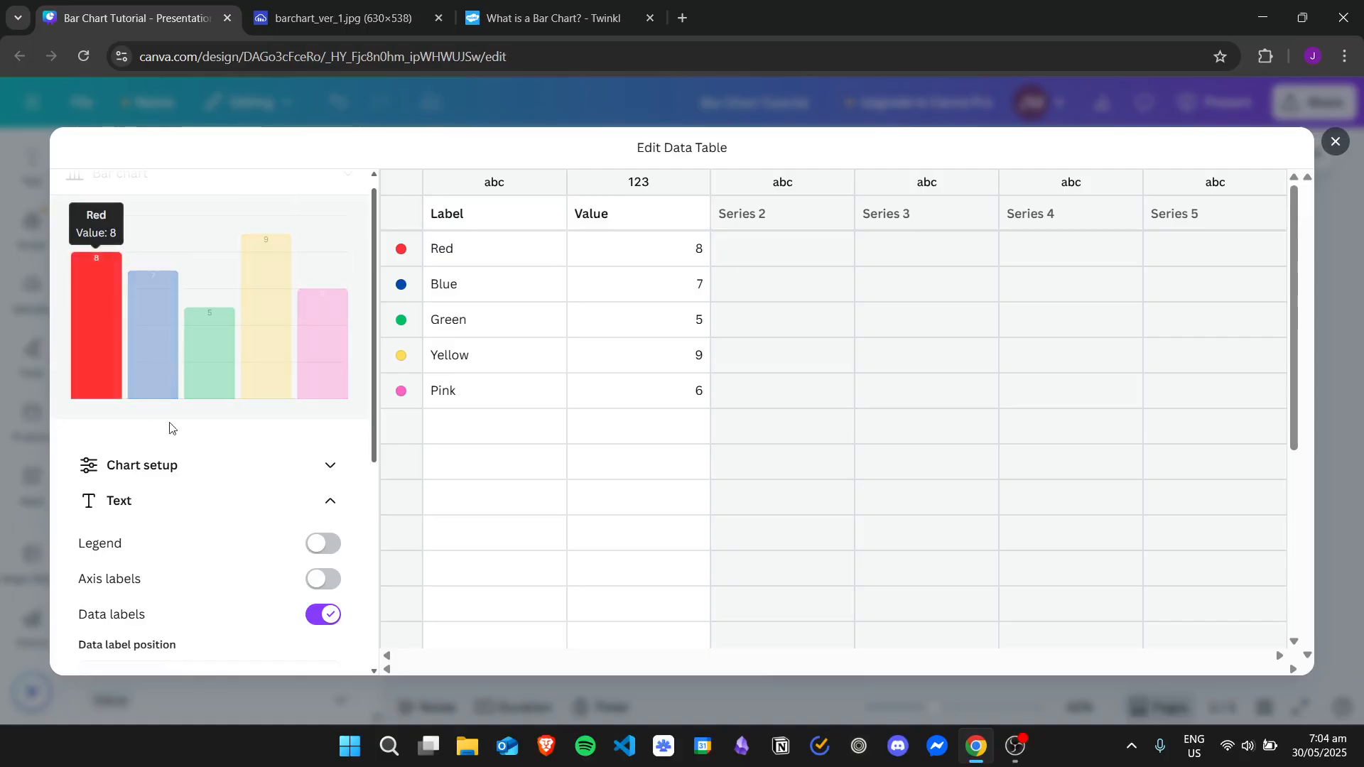
pyautogui.click(337, 579)
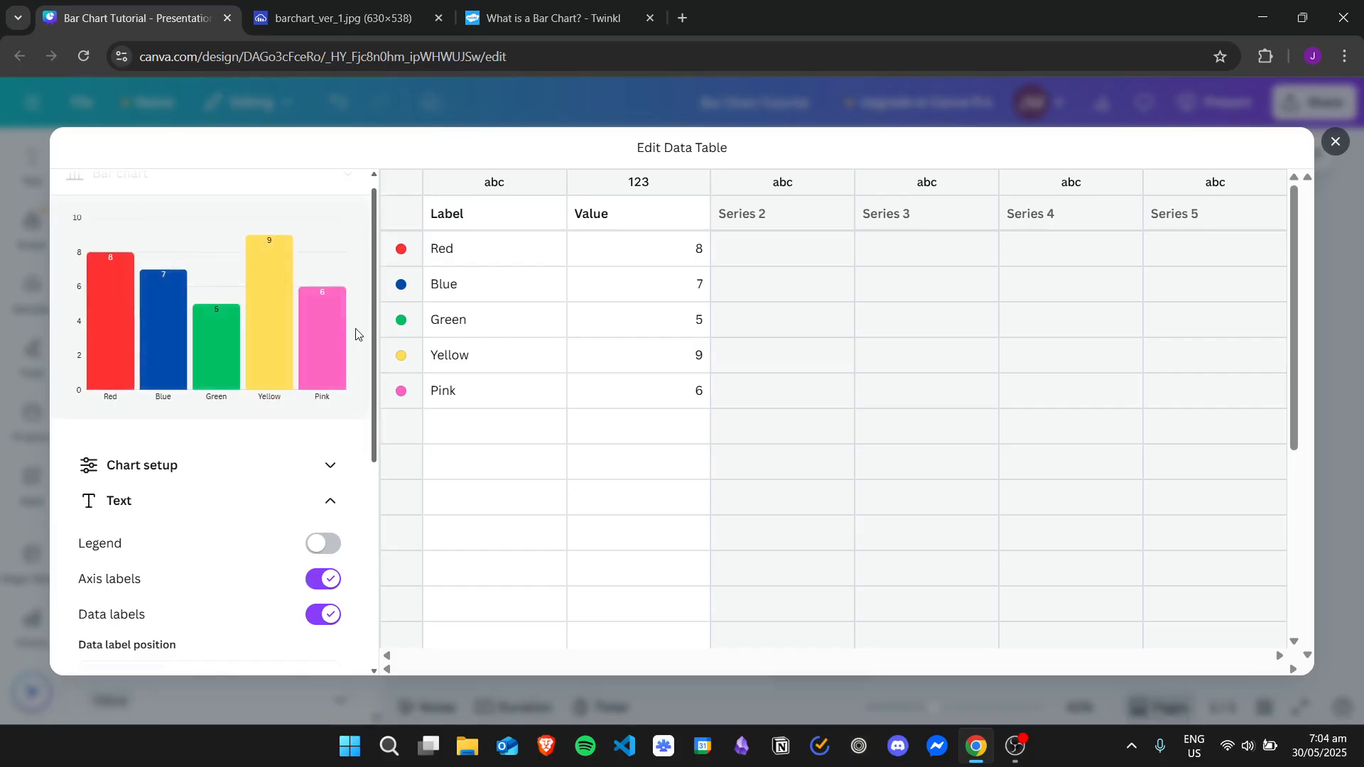
pyautogui.scroll(-1, 318, 601)
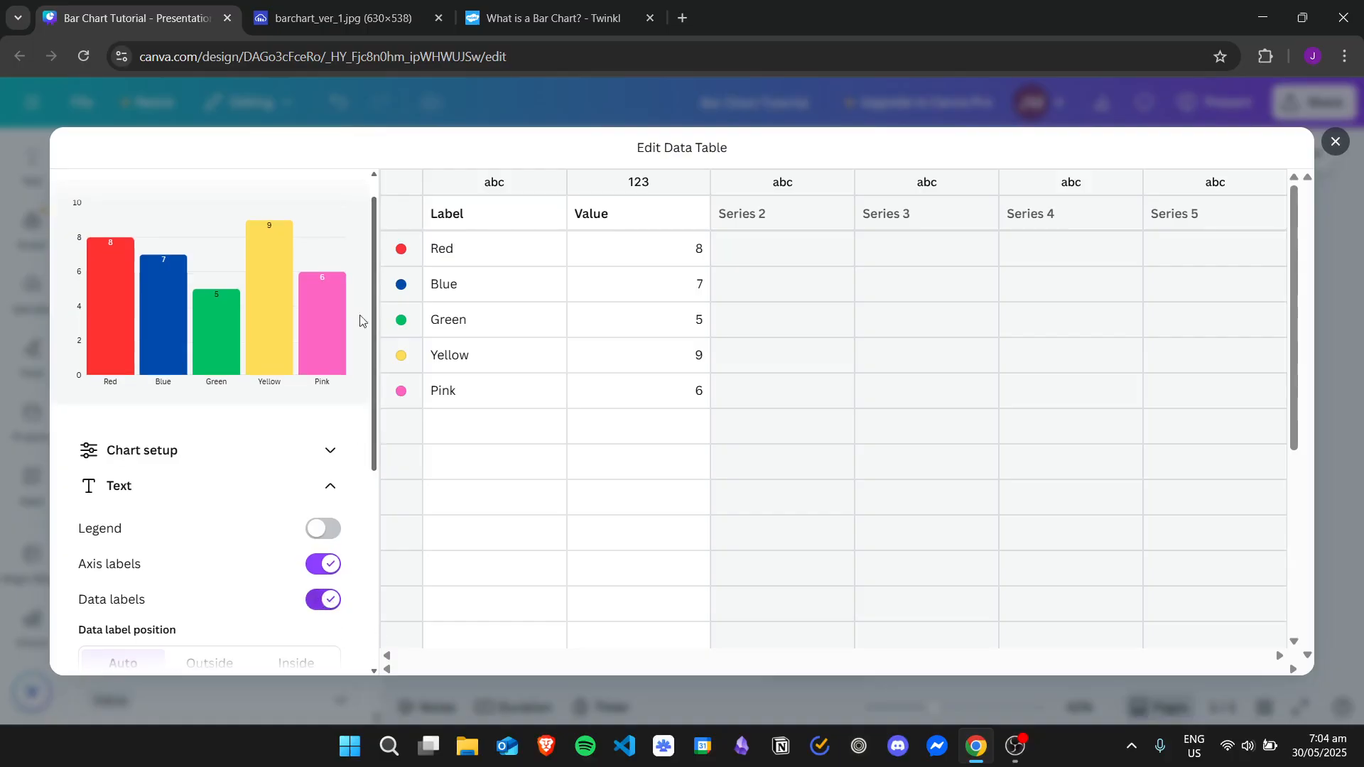
pyautogui.moveTo(374, 283); pyautogui.dragTo(372, 373)
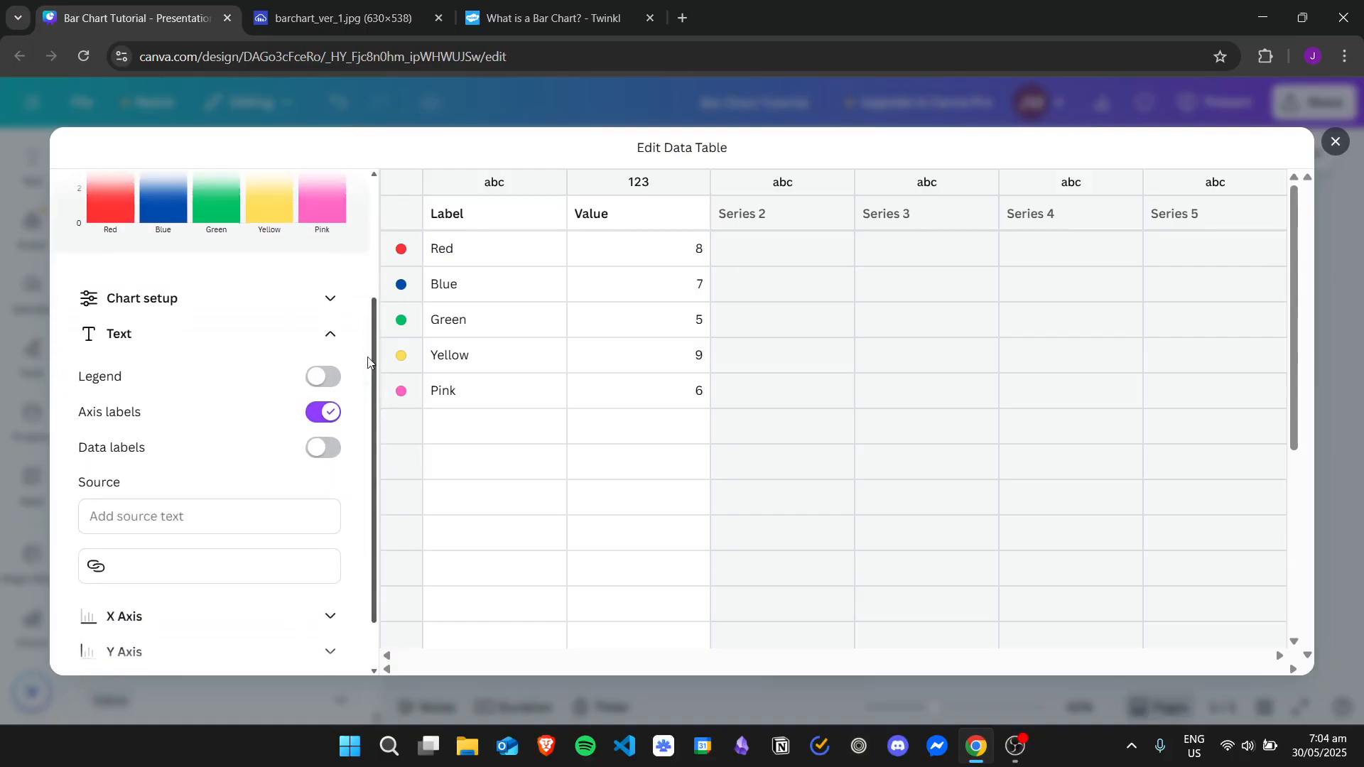
# Check the reference chart and title the bar chart's X axis "Favorite Color"
pyautogui.click(326, 335)
pyautogui.click(330, 551)
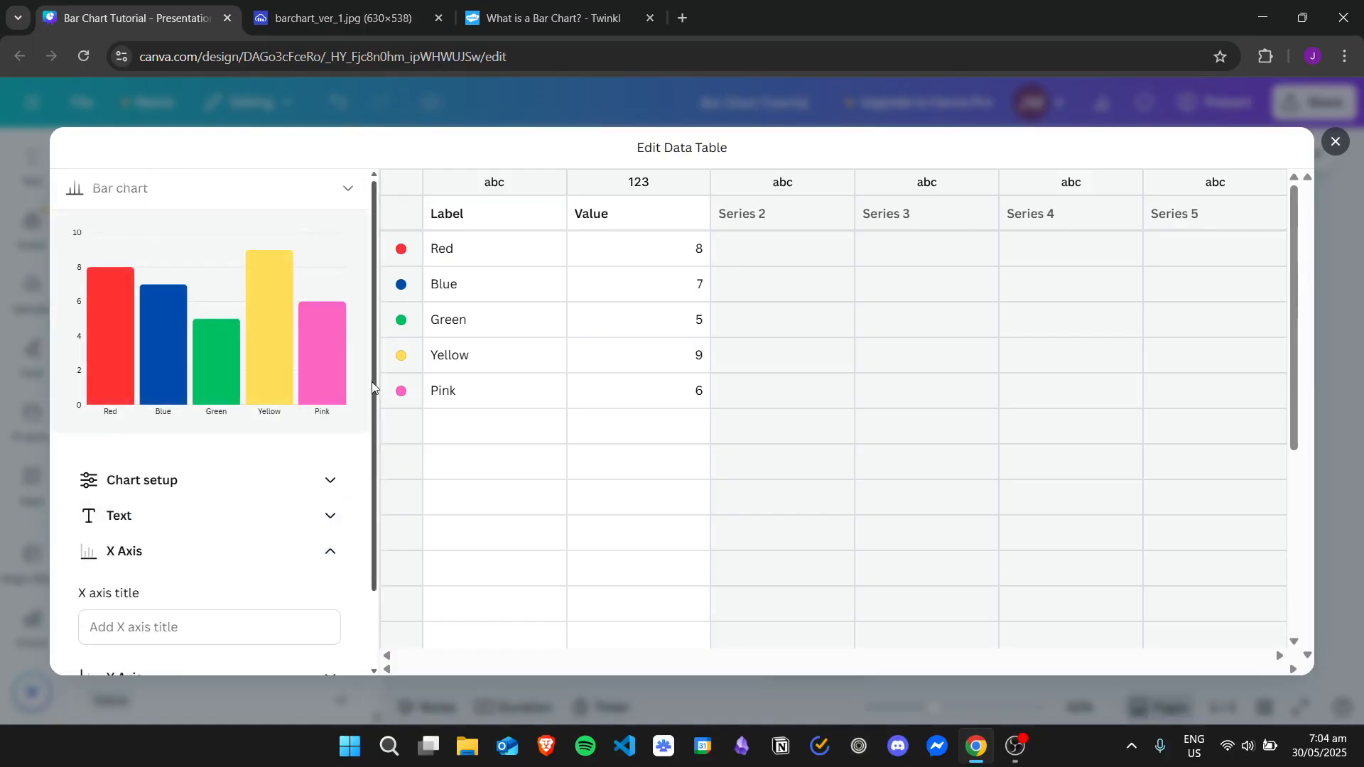
pyautogui.moveTo(372, 388); pyautogui.dragTo(383, 526)
pyautogui.moveTo(382, 456); pyautogui.dragTo(381, 352)
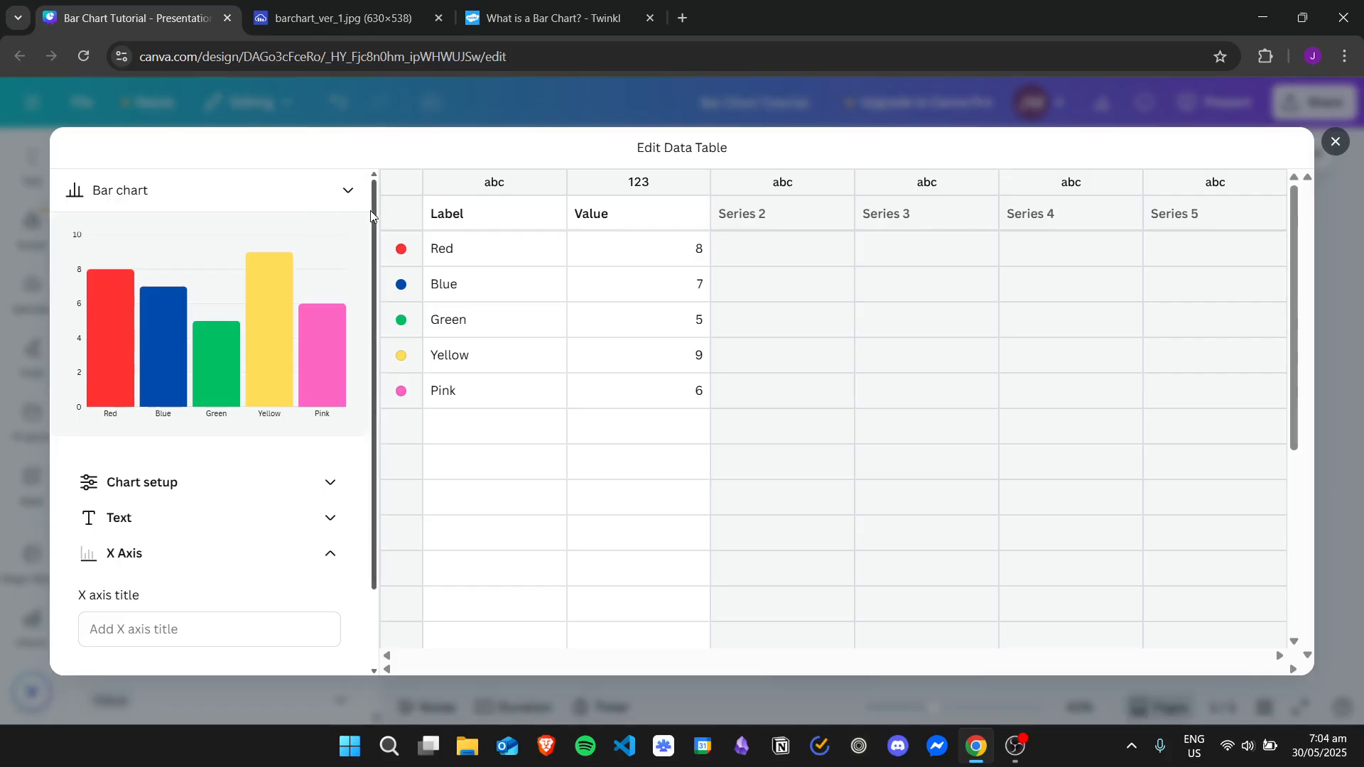
pyautogui.scroll(-1, 201, 551)
pyautogui.click(334, 17)
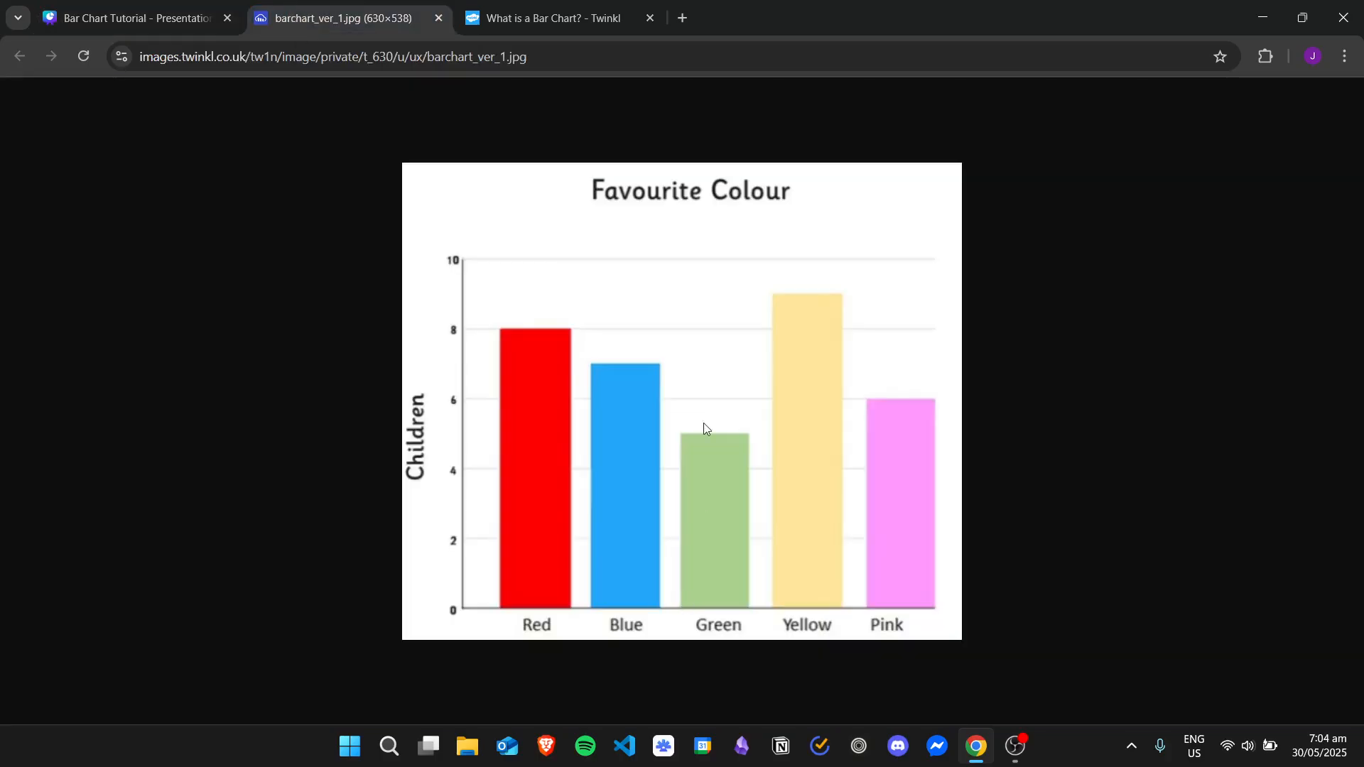
pyautogui.click(206, 21)
pyautogui.click(248, 579)
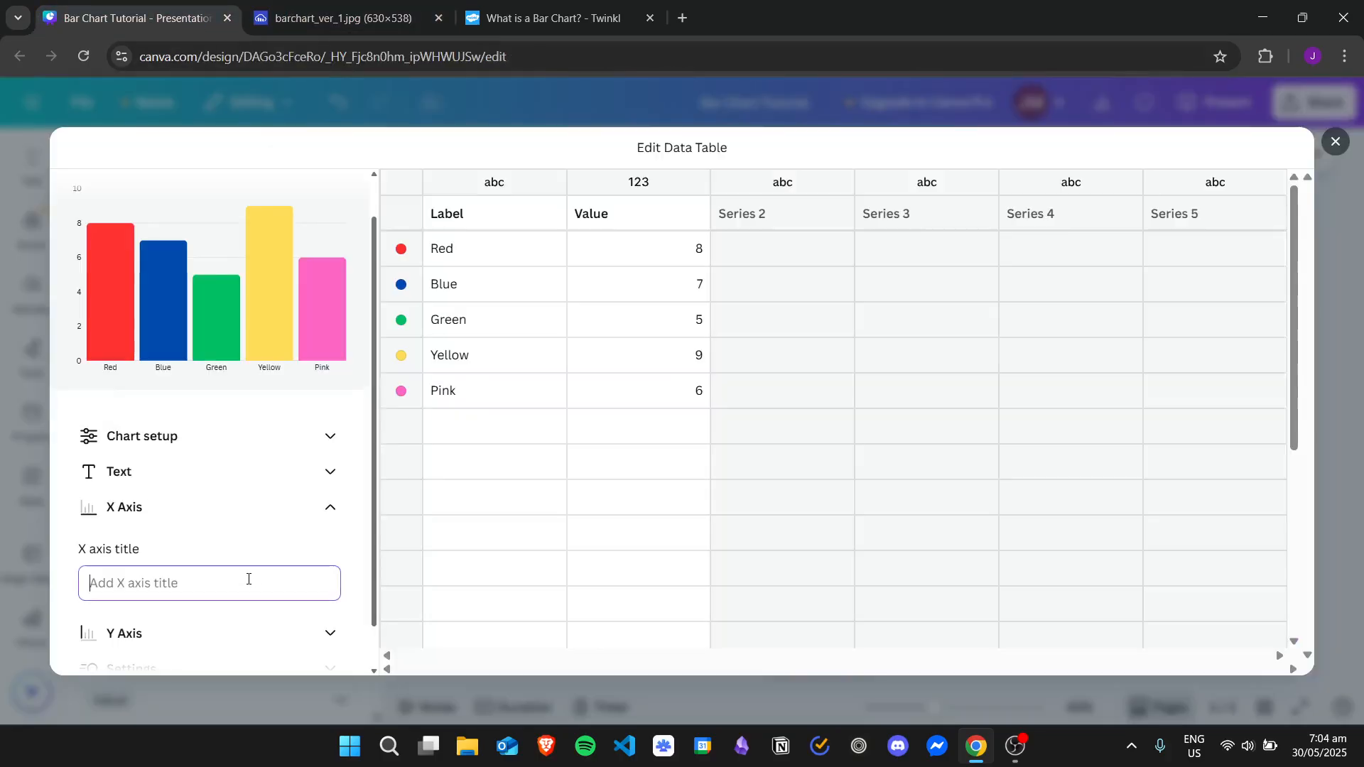
pyautogui.write('Favorite Color')
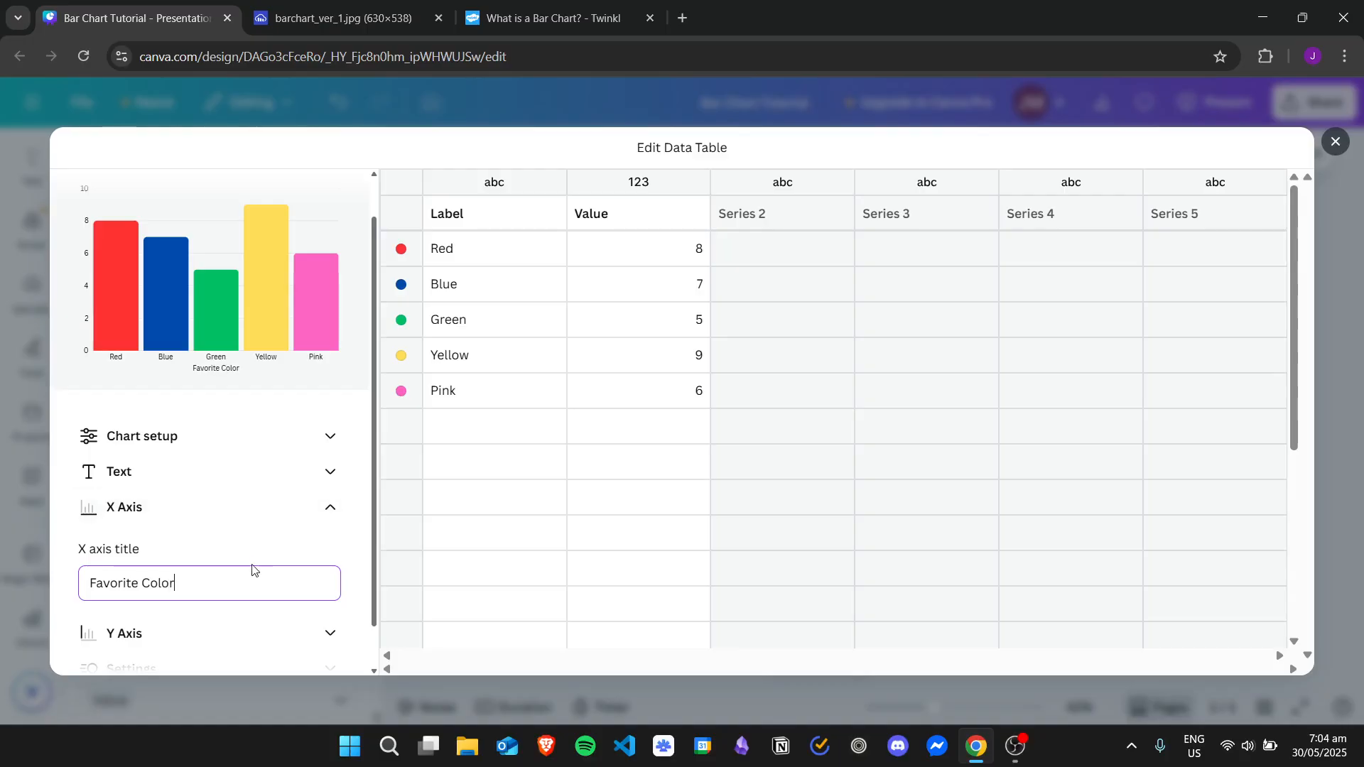
pyautogui.click(286, 344)
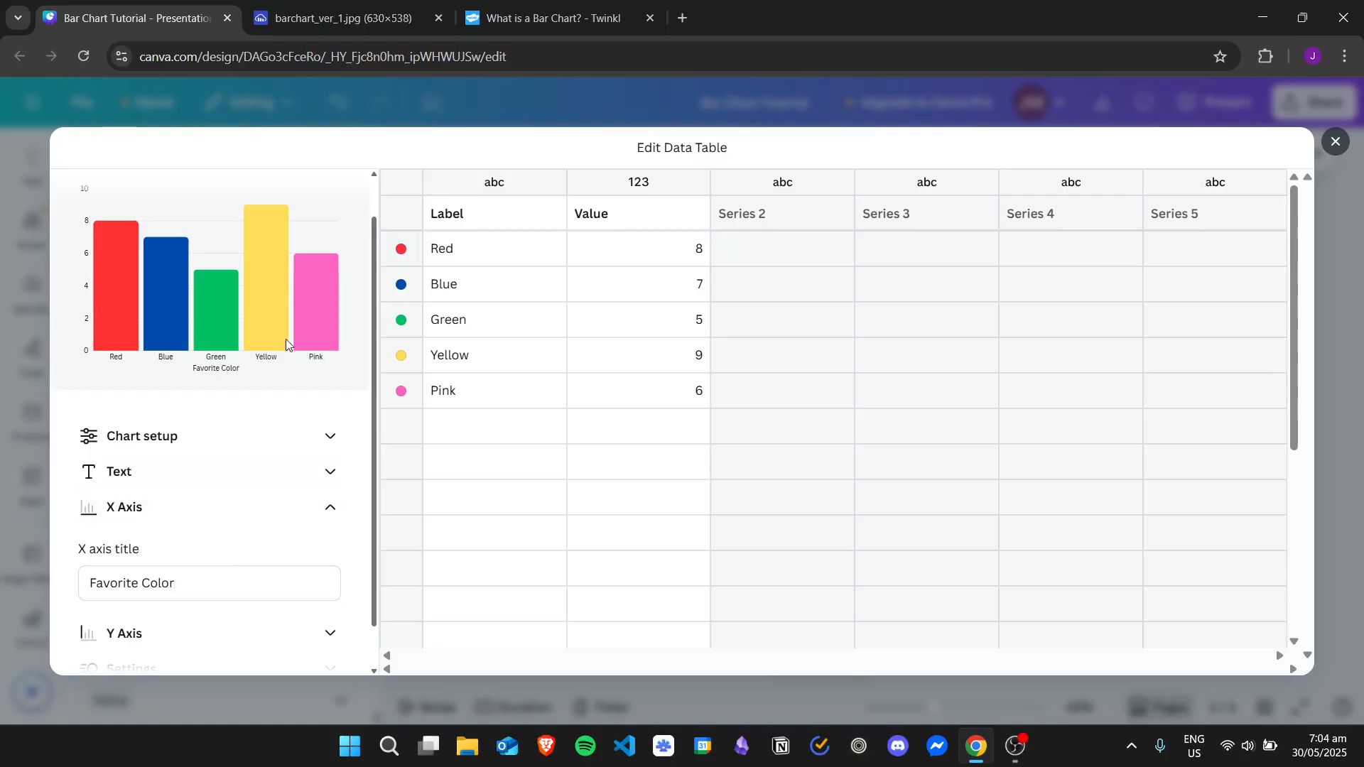
pyautogui.scroll(1, 378, 226)
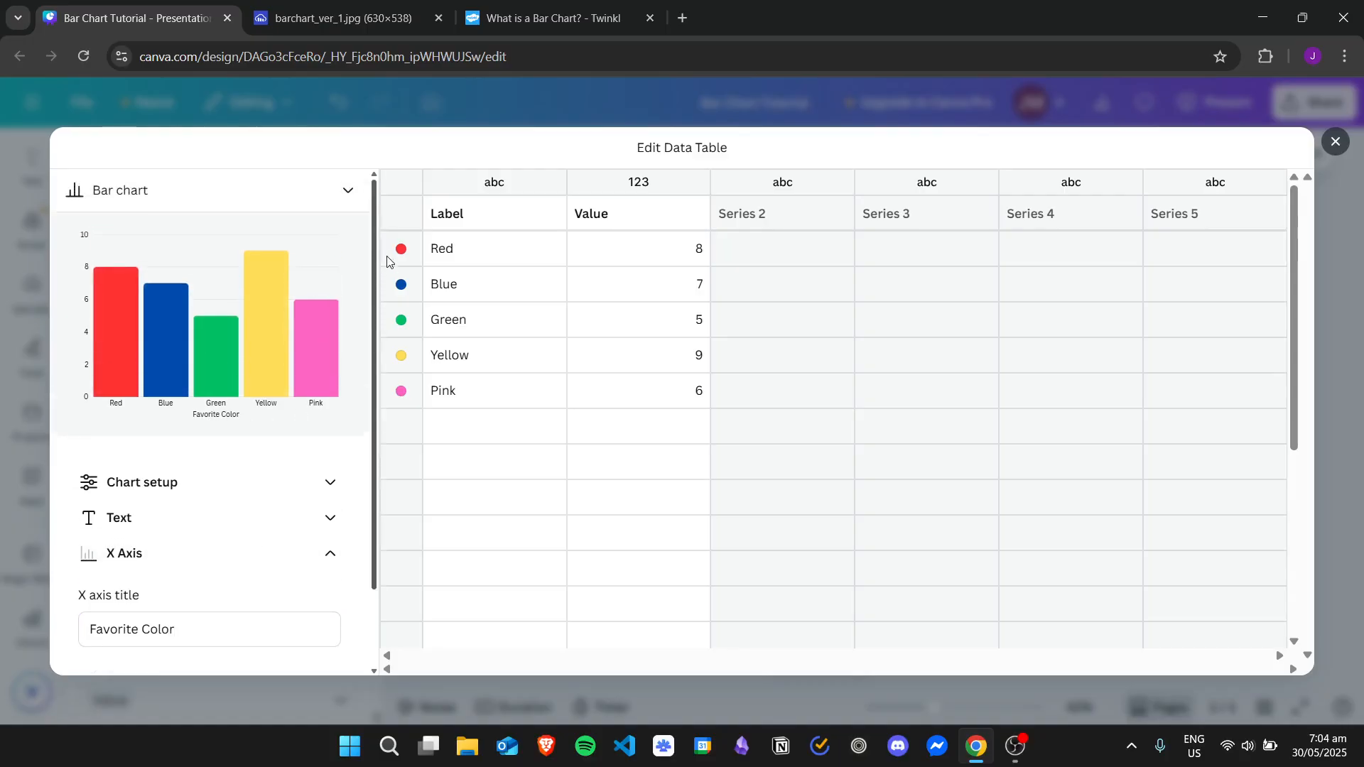
# Title the bar chart's Y axis "Number of Children"
pyautogui.scroll(-2, 392, 306)
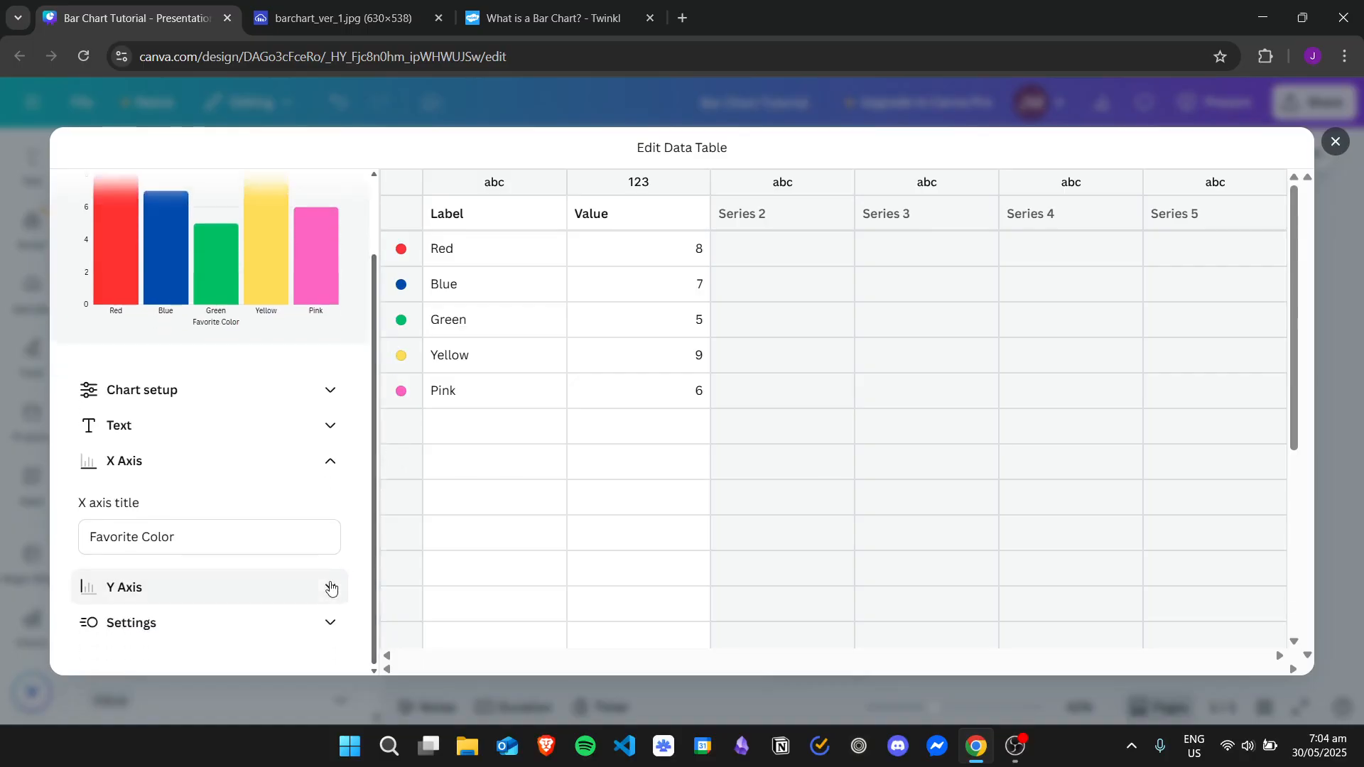
pyautogui.click(331, 588)
pyautogui.scroll(-2, 378, 434)
pyautogui.click(253, 569)
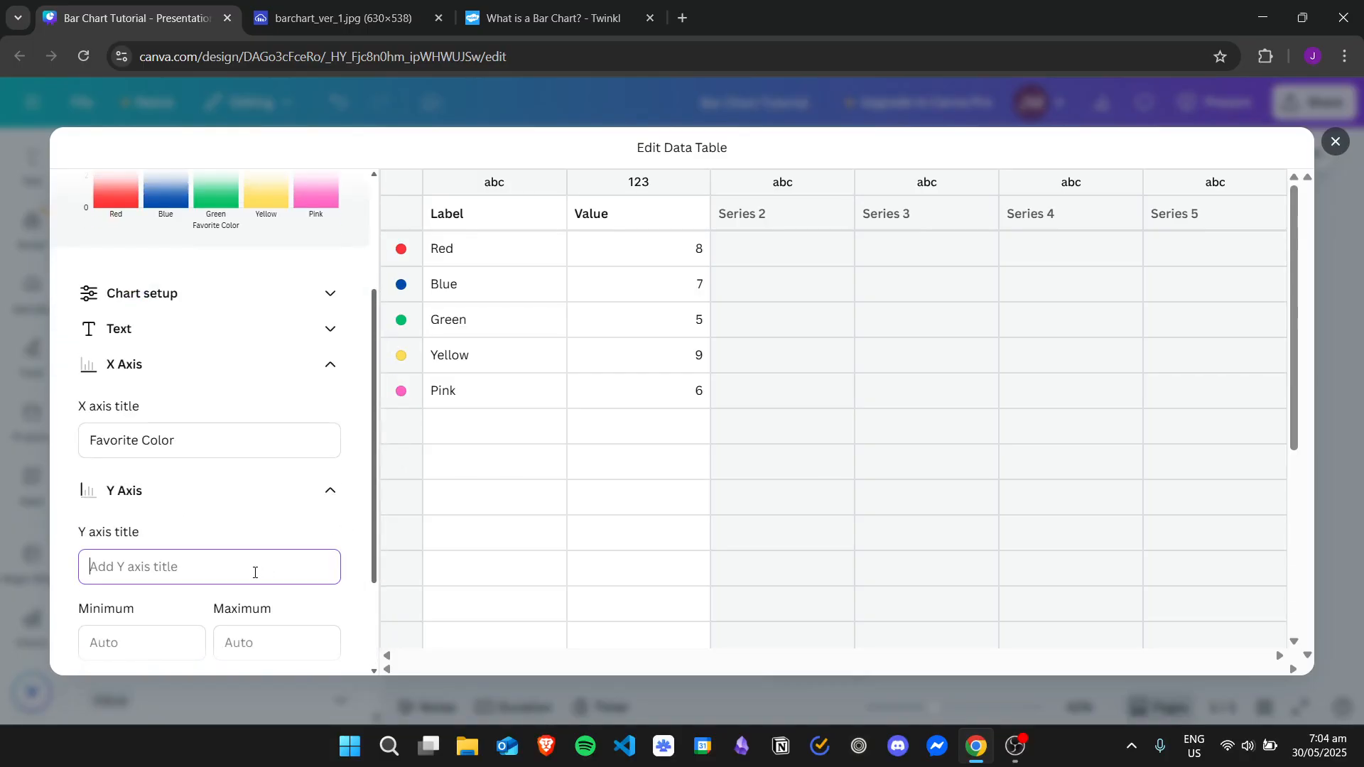
pyautogui.write('Number of Children')
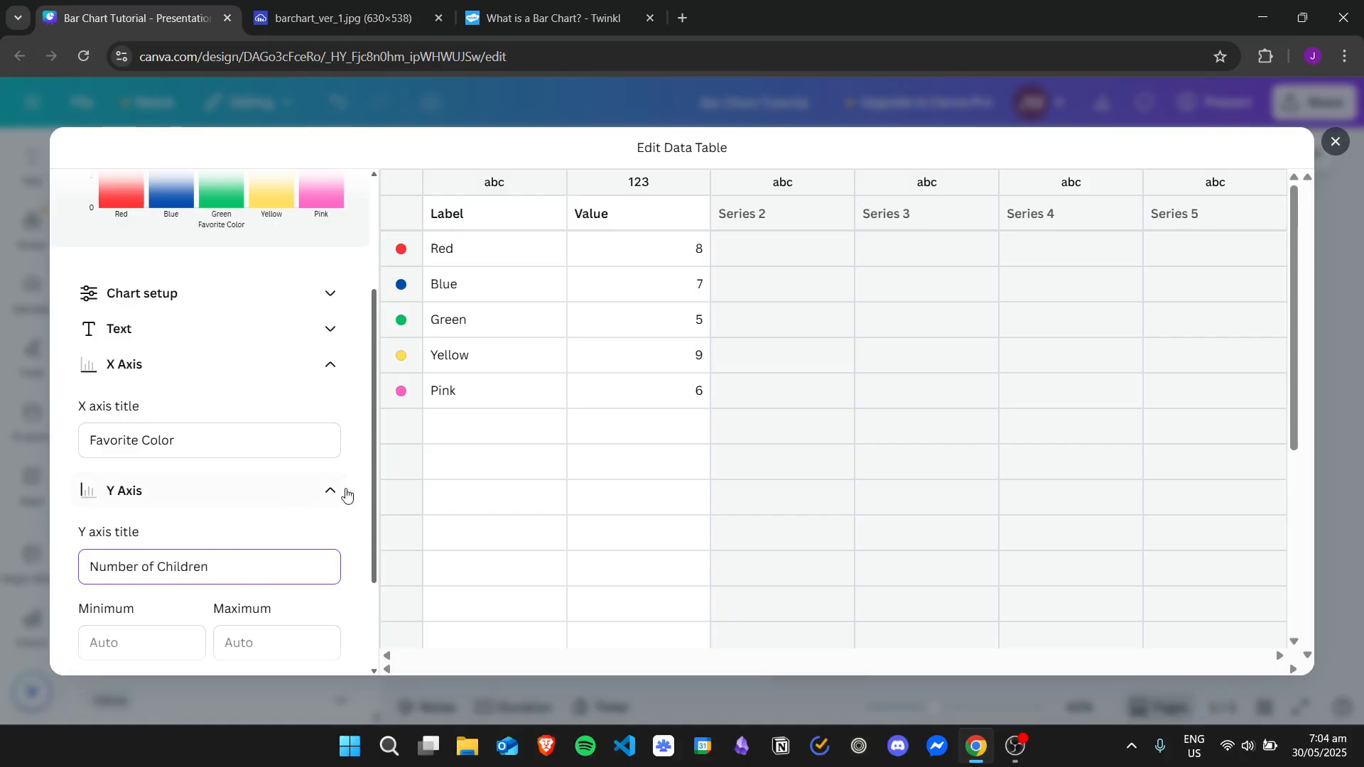
pyautogui.click(359, 492)
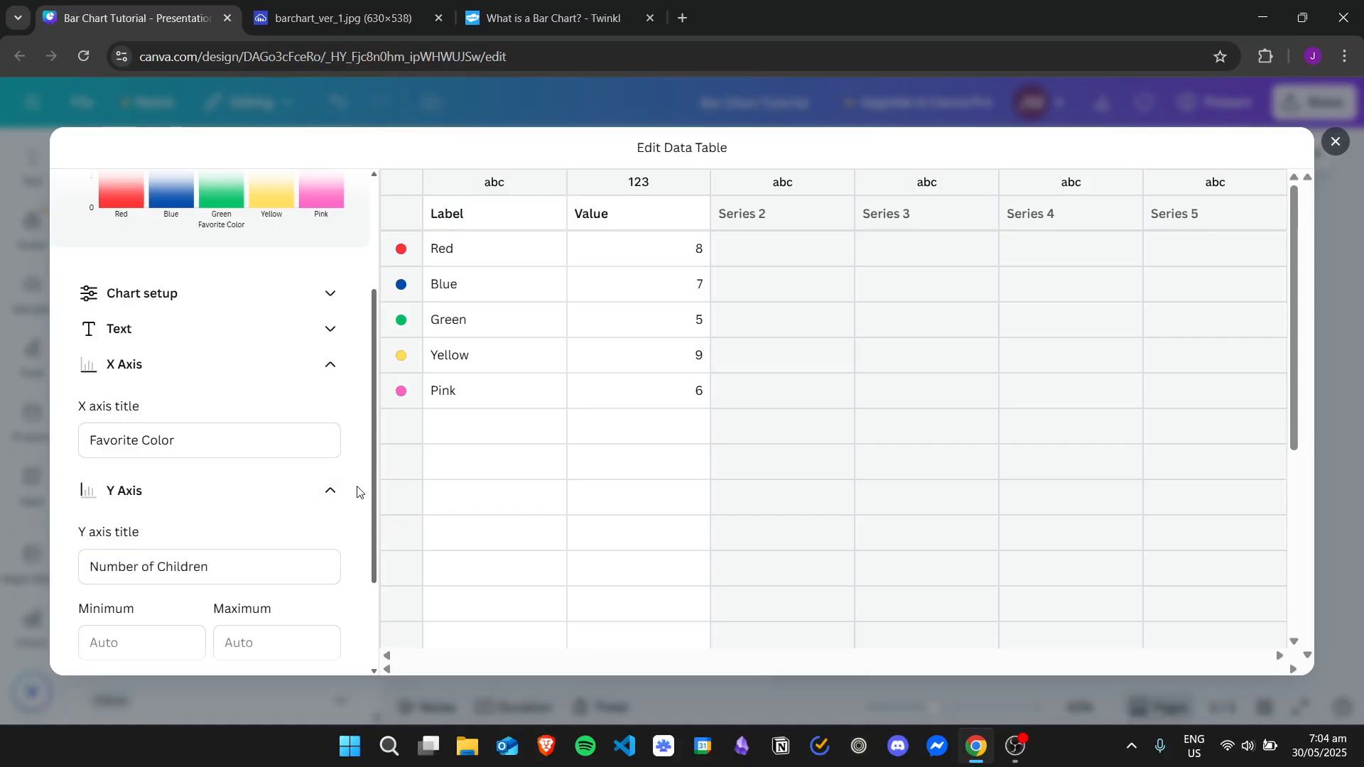
pyautogui.moveTo(368, 474); pyautogui.dragTo(387, 600)
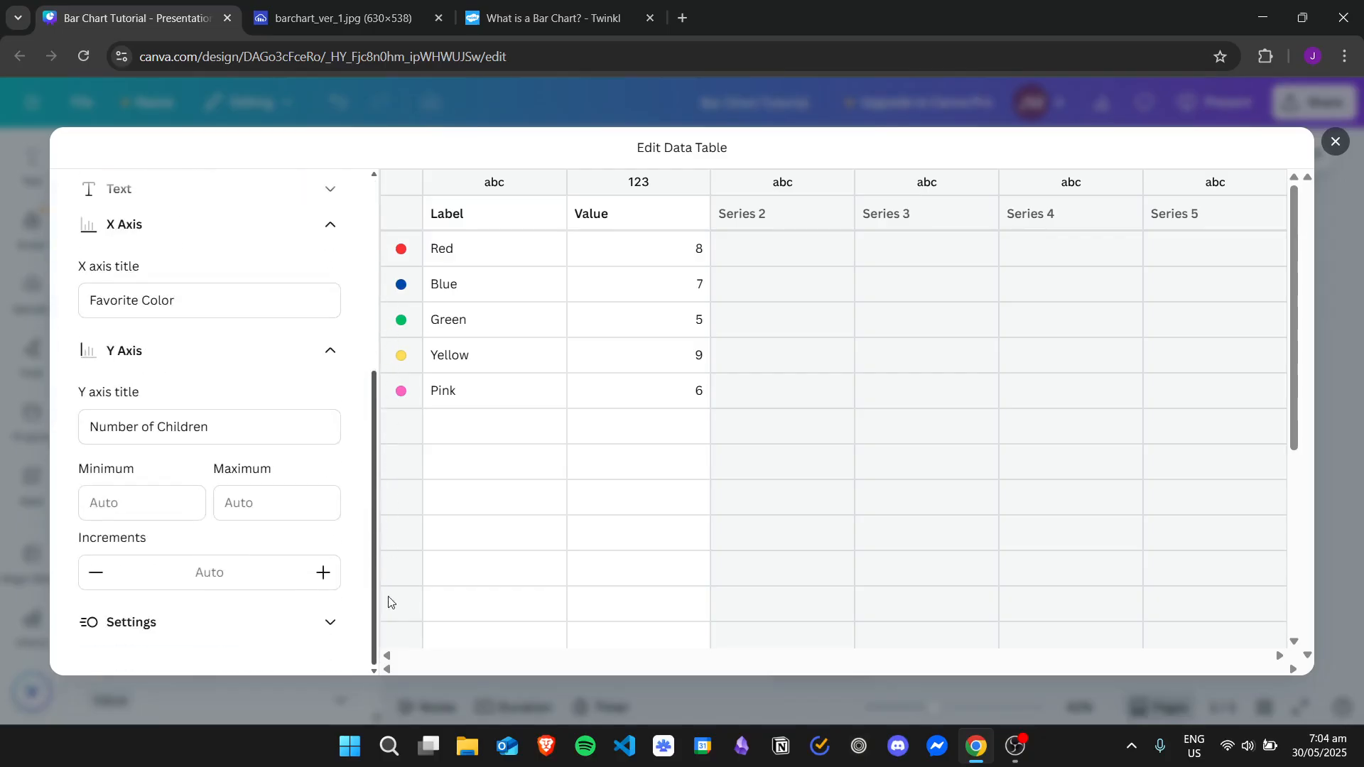
# Collapse the axis settings, close the expanded data table editor and deselect the chart on the page
pyautogui.click(325, 354)
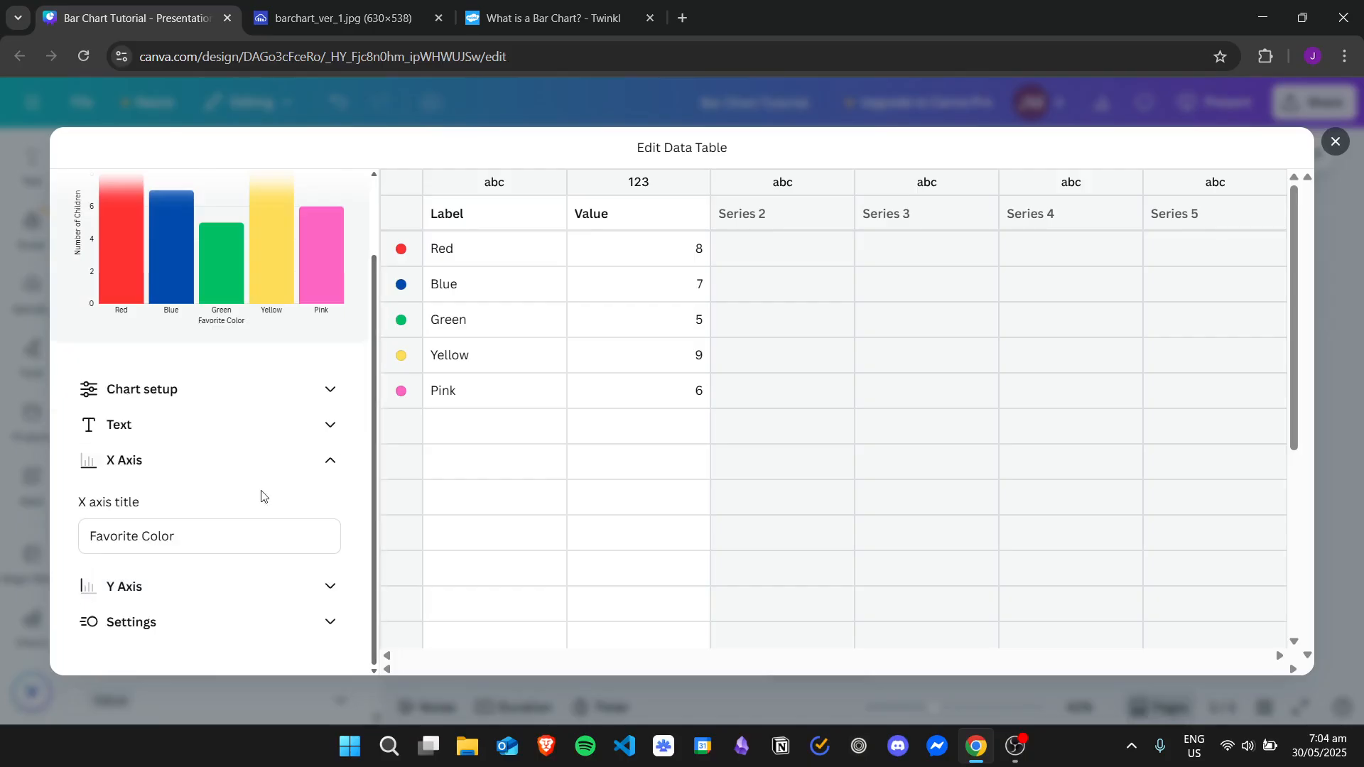
pyautogui.click(271, 460)
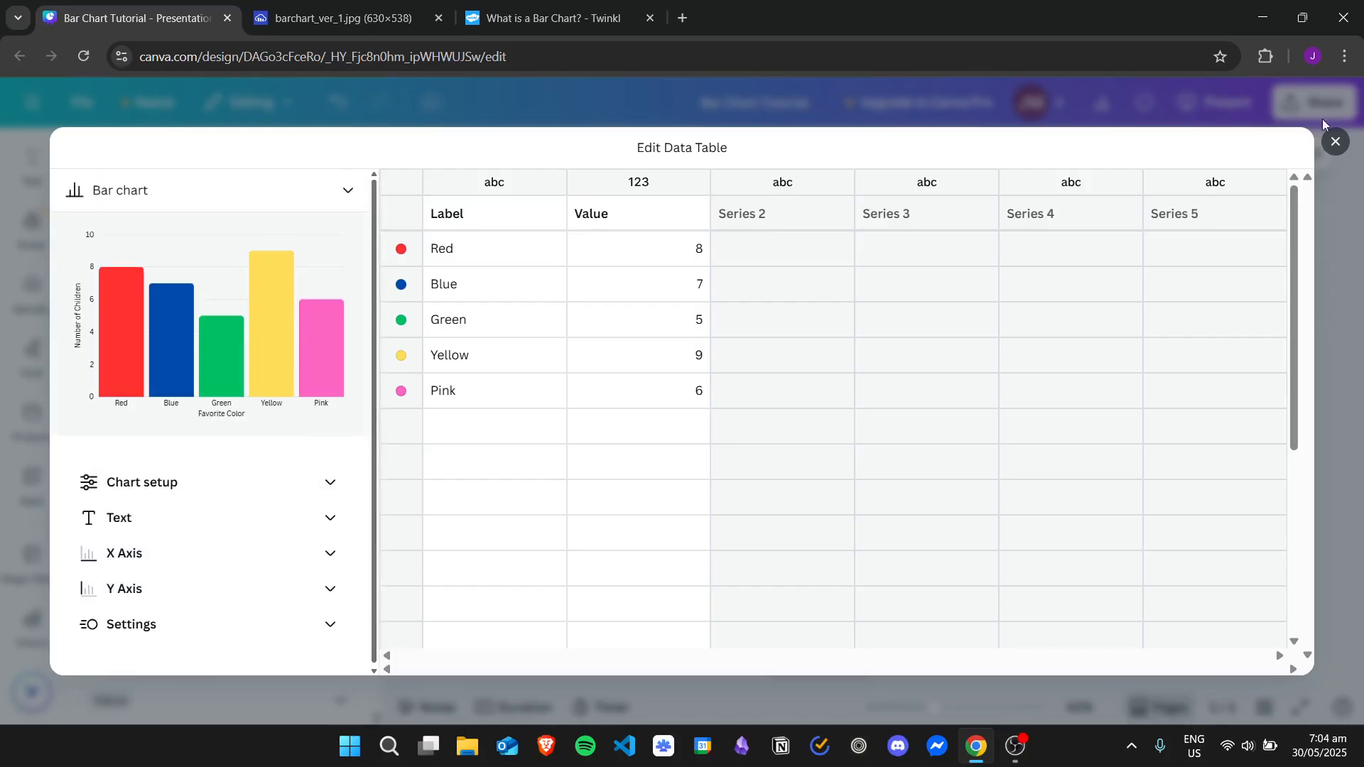
pyautogui.click(1334, 143)
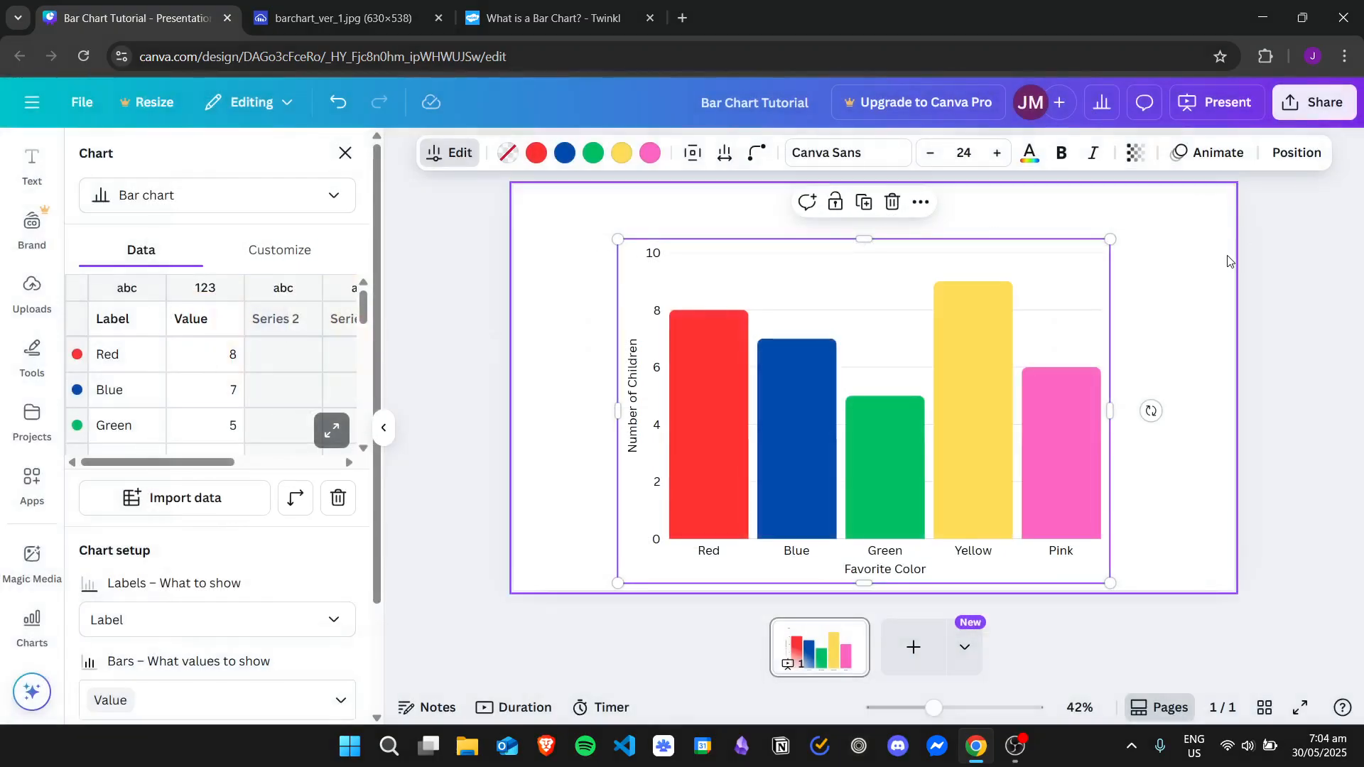
pyautogui.click(1199, 263)
pyautogui.click(858, 265)
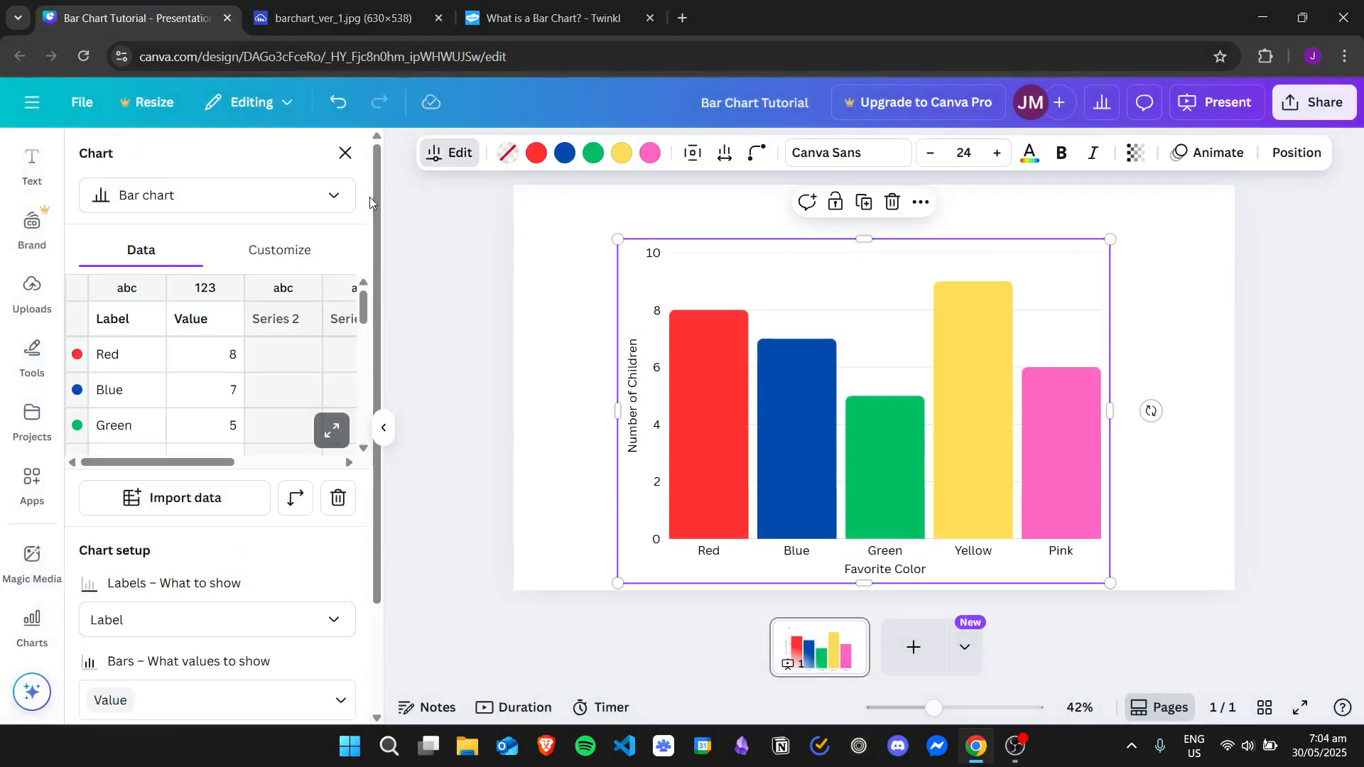
pyautogui.click(1185, 295)
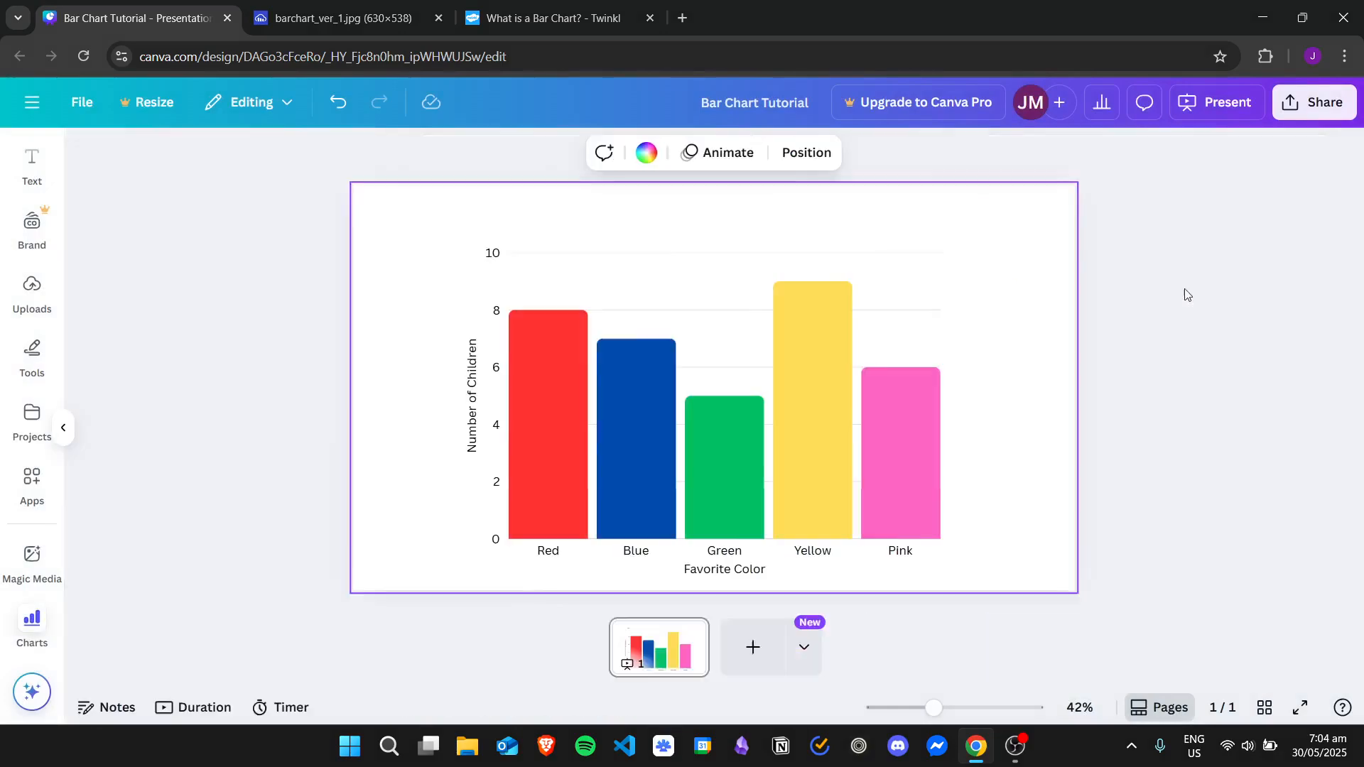